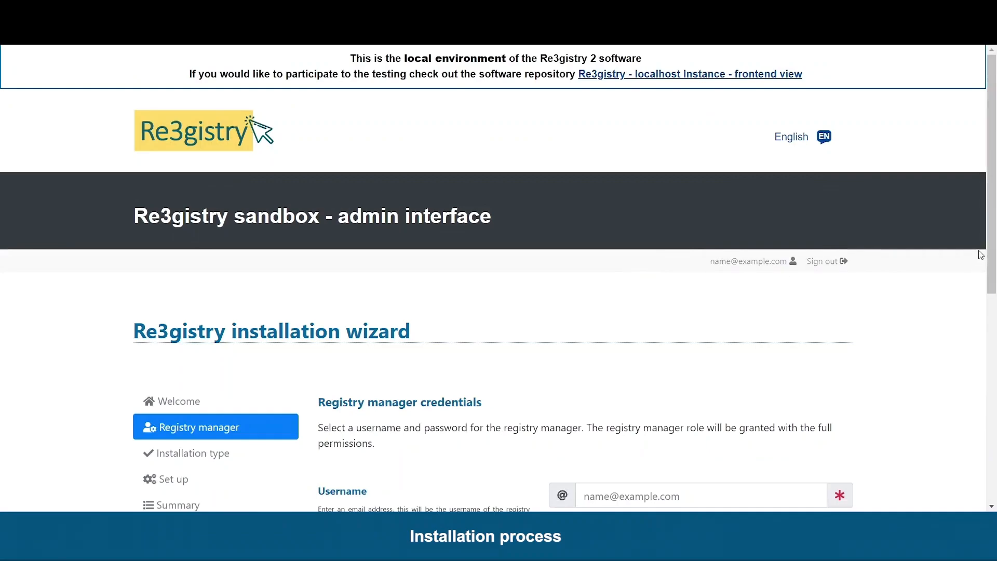
- Enter the registry manager's e-mail username and a password, retyped to confirm it matches
drag(990, 241, 992, 348)
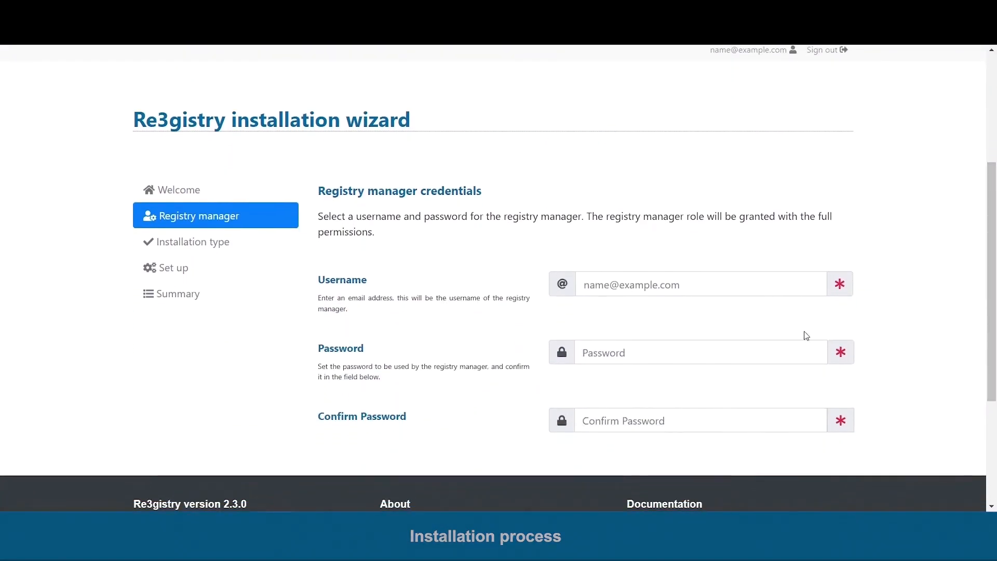
click(663, 285)
click(663, 320)
click(592, 357)
text(••)
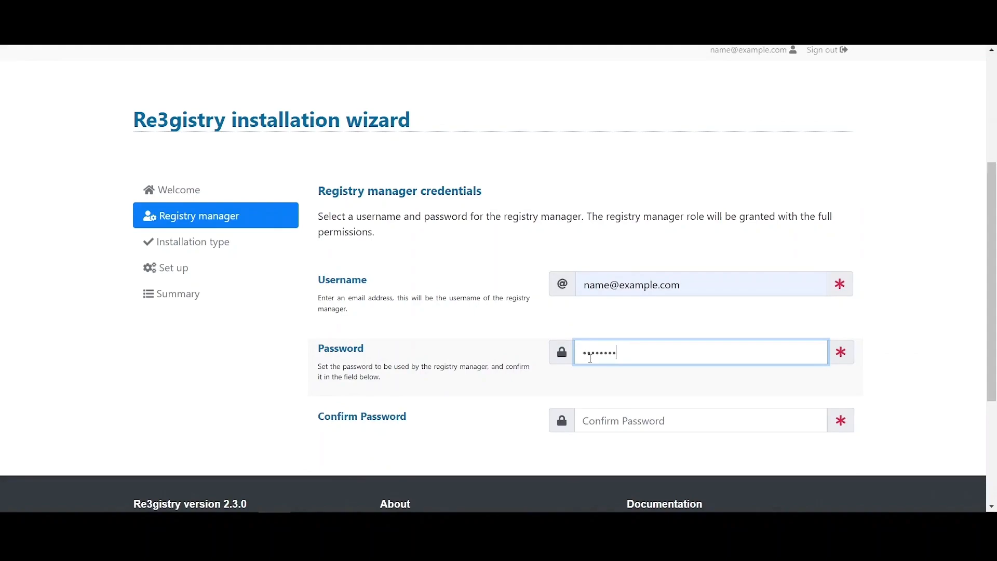
key(Tab)
text(••••••••)
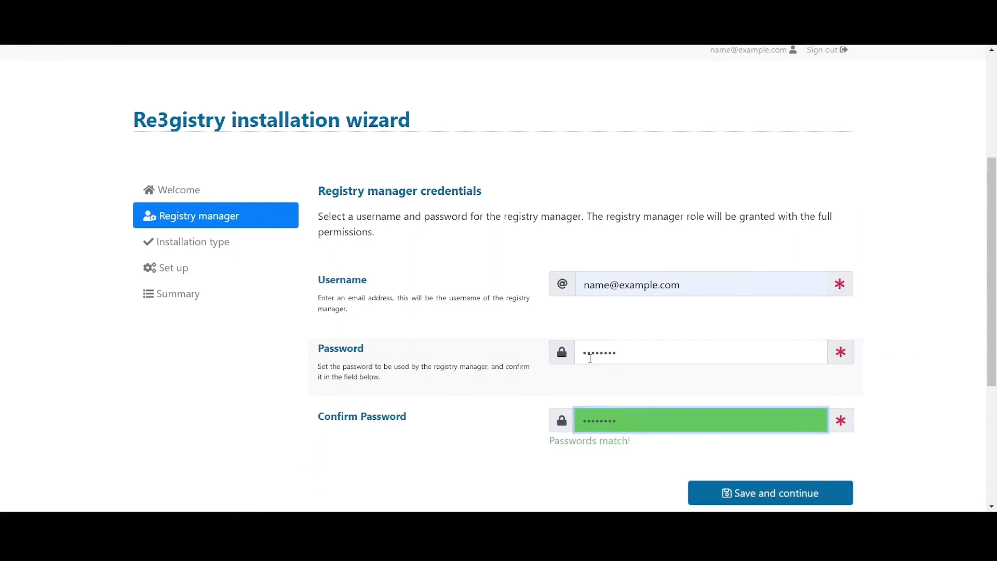
scroll(868, 380, down, 1)
- Save the manager credentials and keep Installation with the ISO 19135 workflow
click(756, 434)
drag(992, 217, 993, 339)
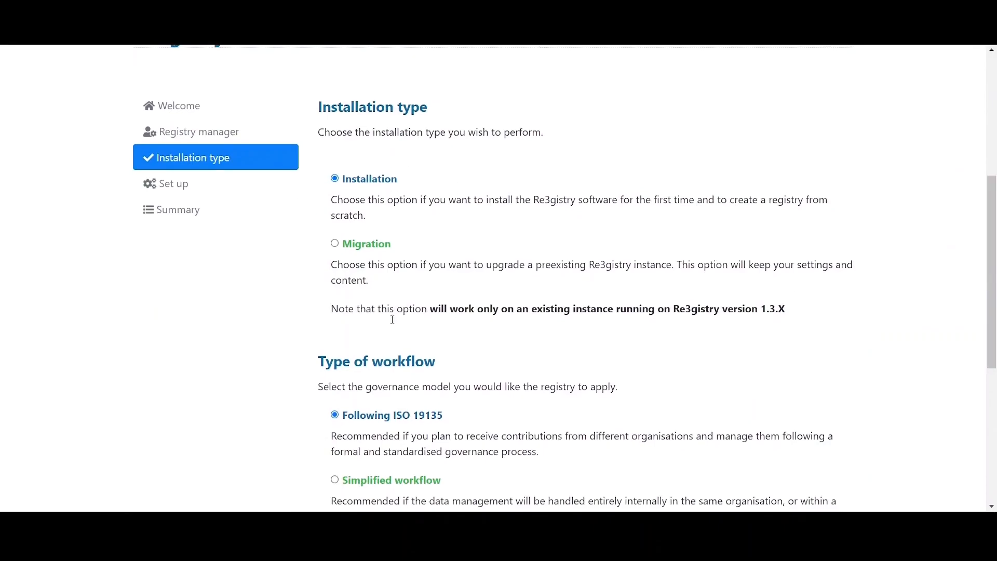
scroll(988, 252, down, 3)
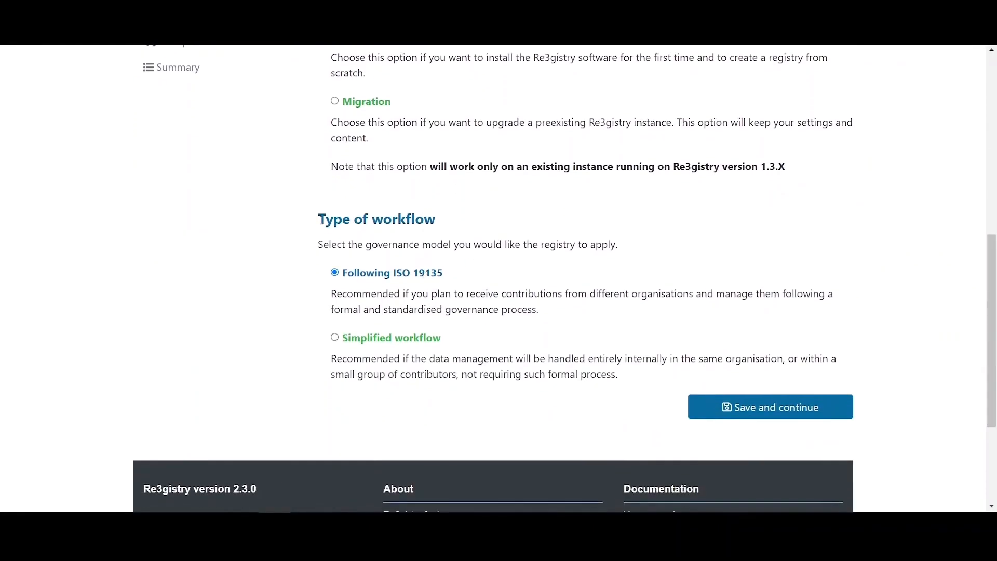
click(770, 410)
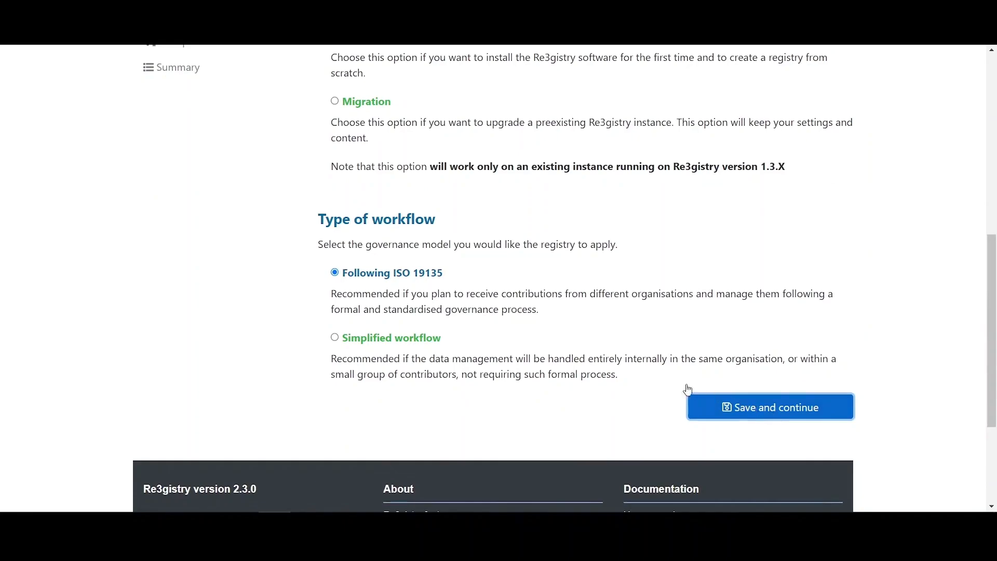
drag(993, 196, 994, 296)
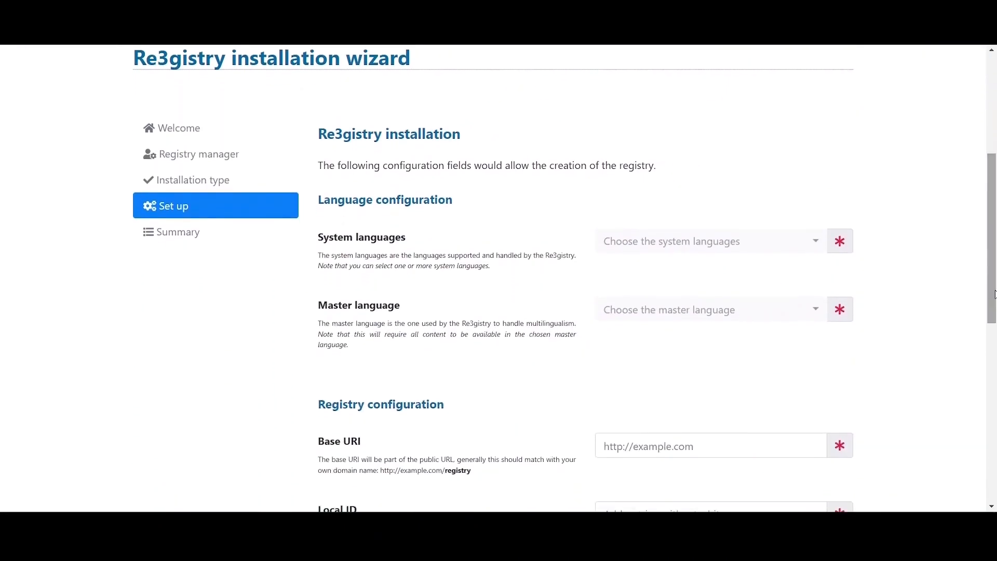
- Choose english and spanish as system languages, with english as the master language
click(677, 251)
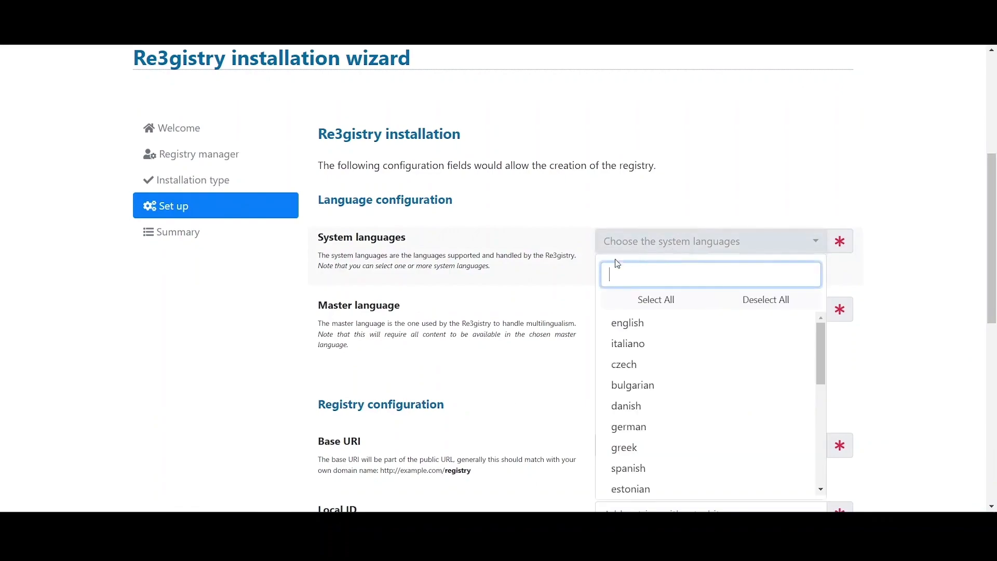
click(626, 326)
click(619, 473)
click(668, 249)
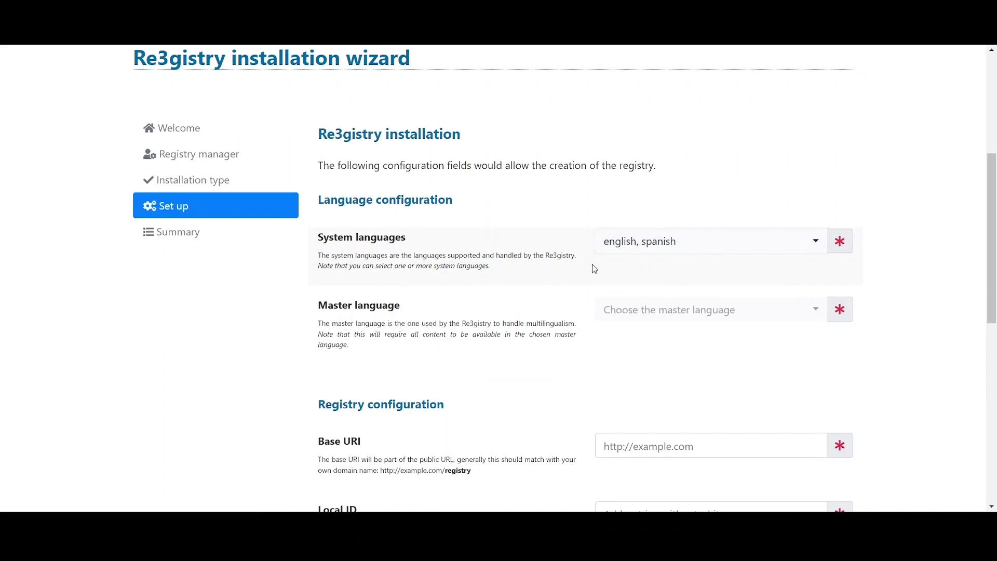
click(656, 316)
click(628, 102)
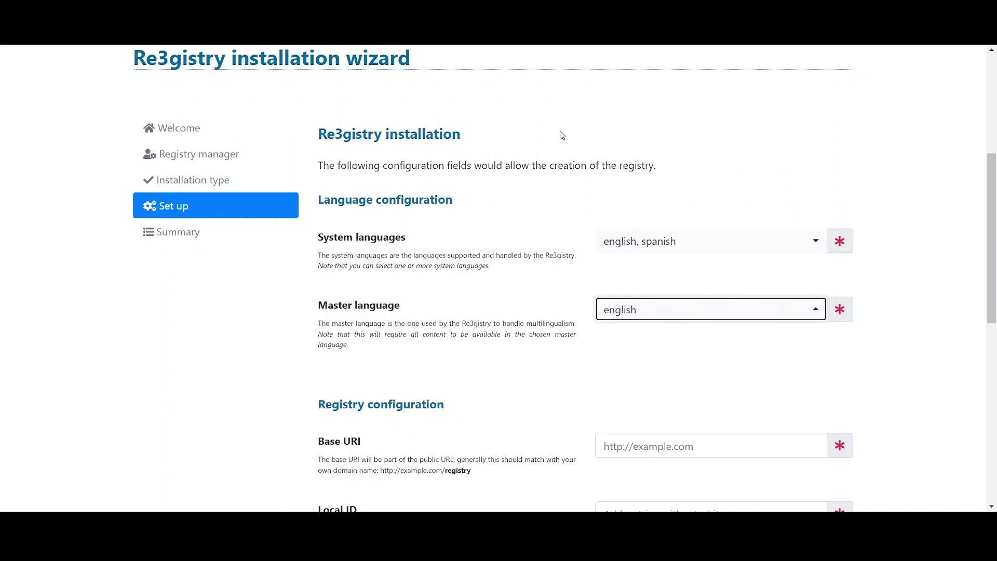
drag(992, 258, 992, 363)
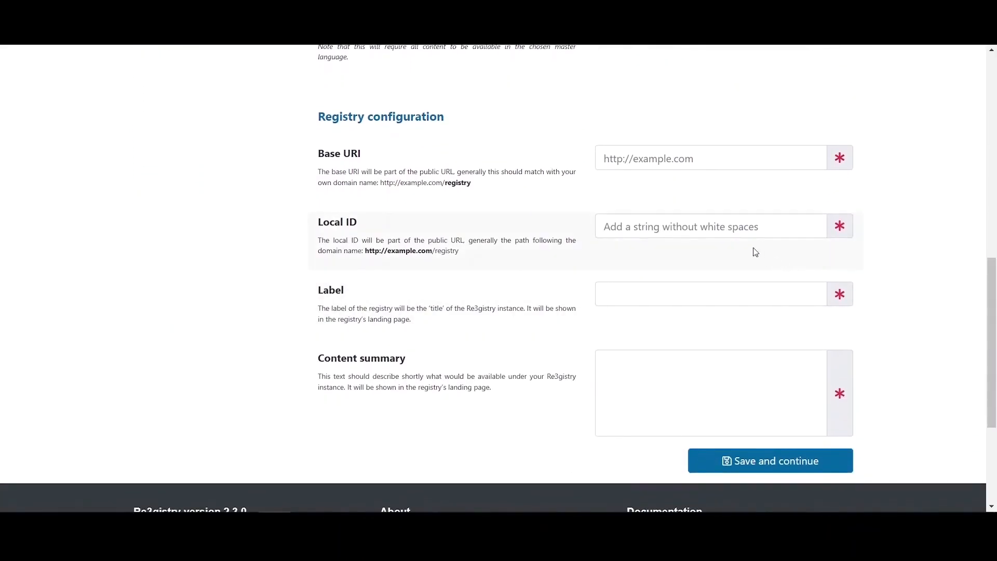
click(636, 165)
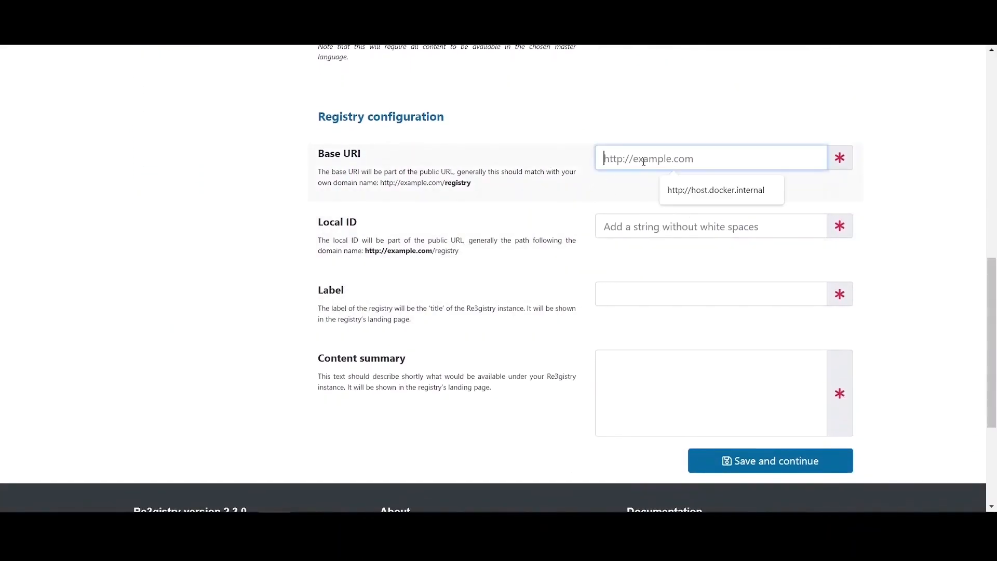
click(692, 192)
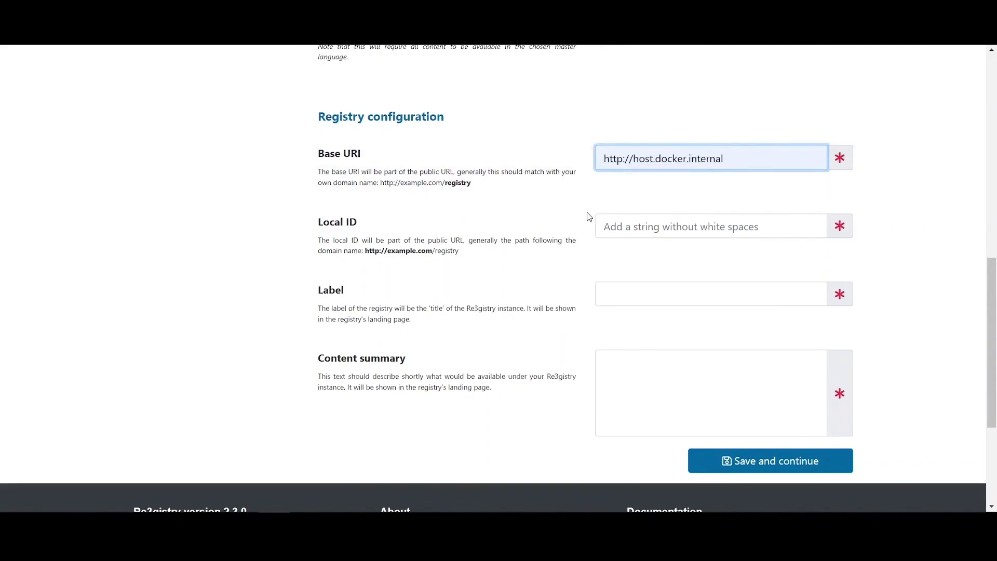
click(636, 206)
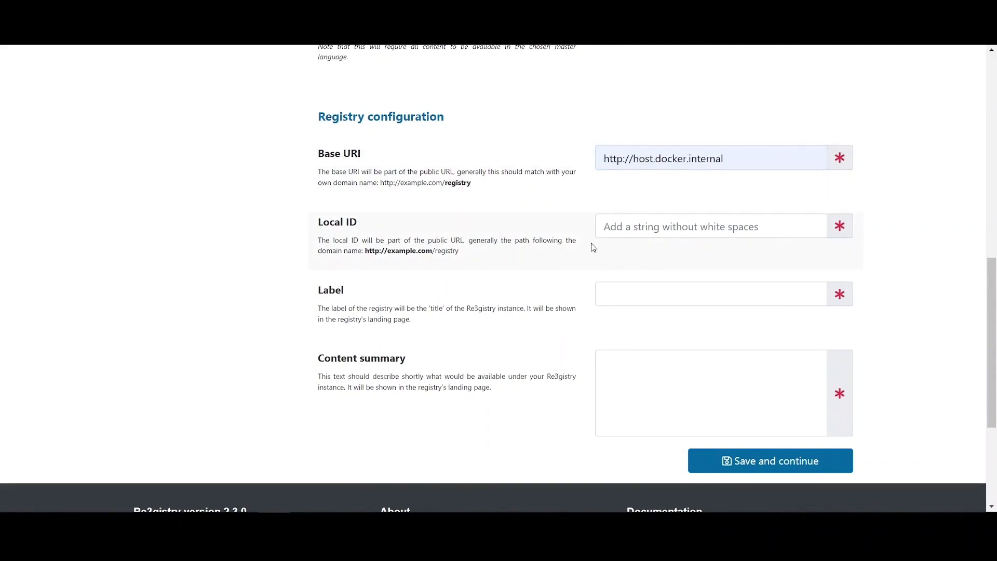
click(621, 227)
click(673, 260)
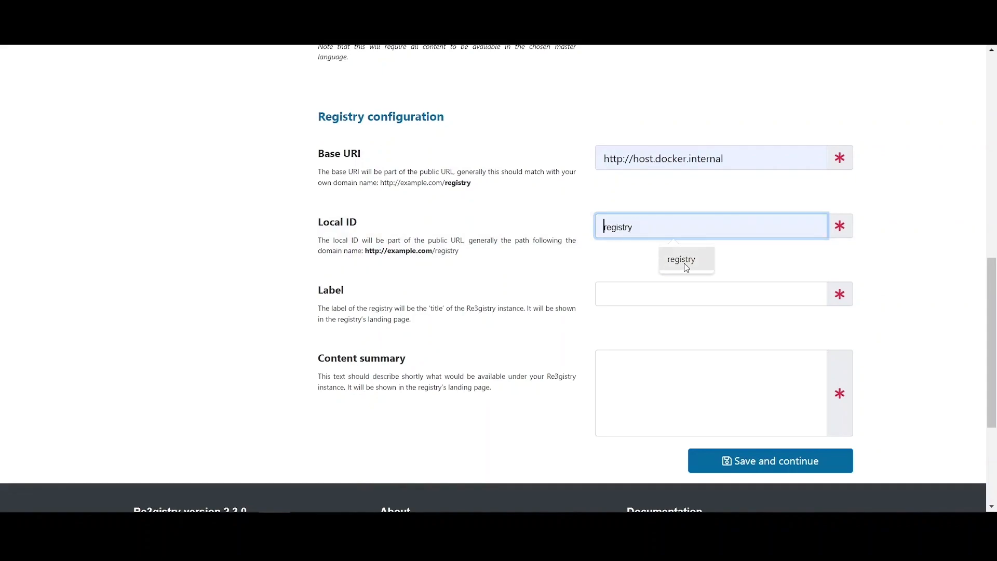
click(684, 262)
click(636, 257)
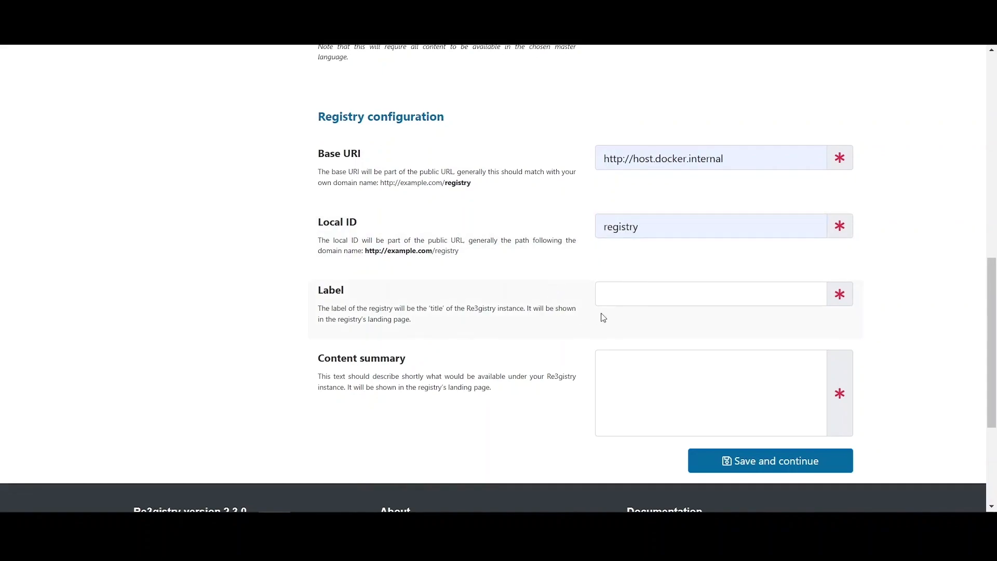
click(629, 298)
click(678, 331)
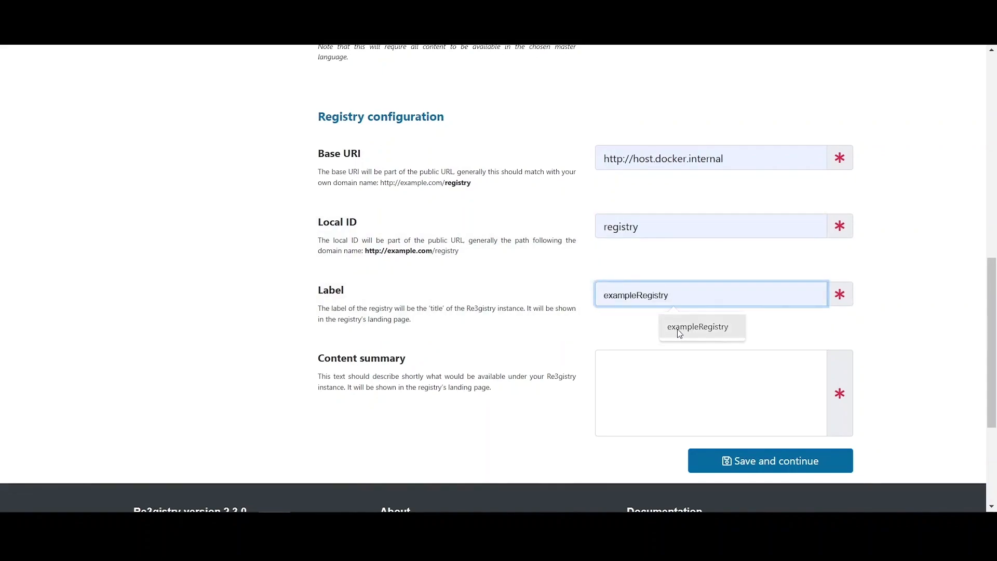
click(605, 329)
- Enter the content summary 'Our example instance.' and save the set-up
click(632, 374)
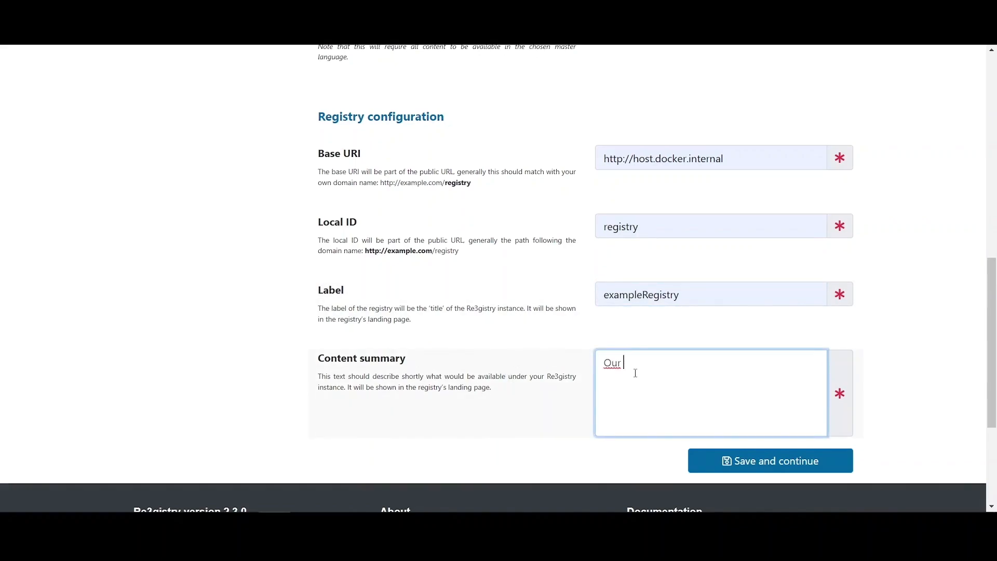
text(Our example instance.)
click(543, 360)
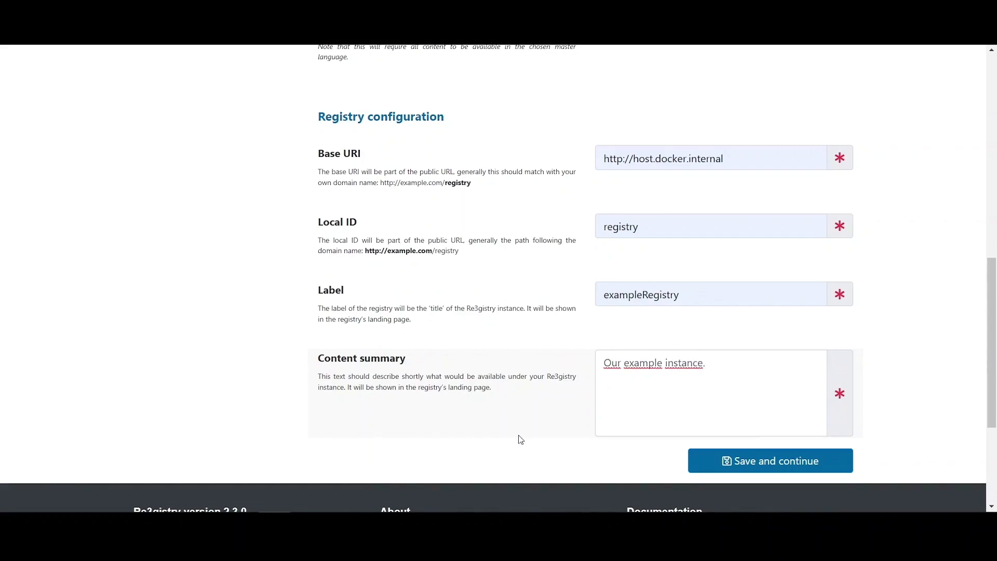
click(777, 470)
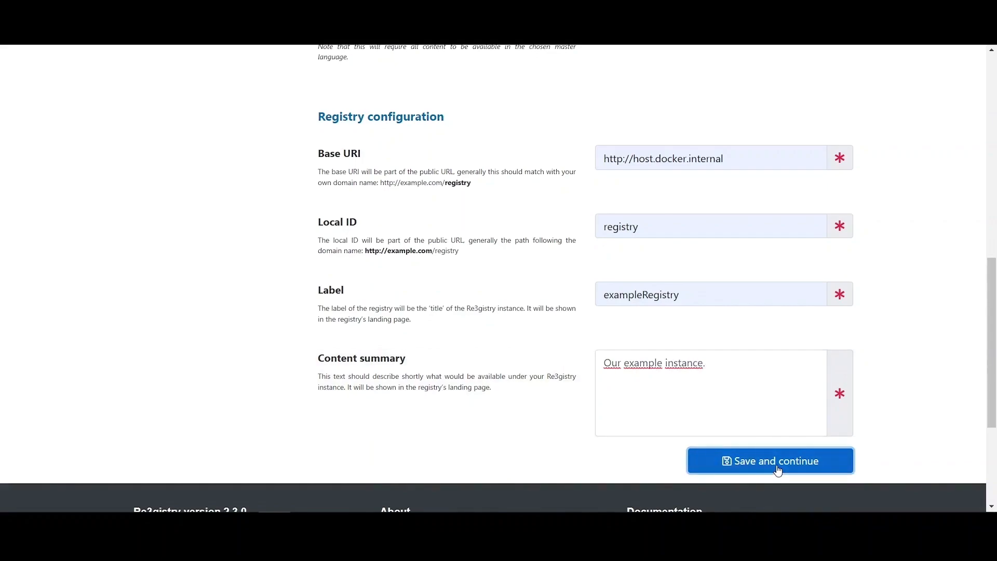
- Review the installation summary and install the exampleRegistry registry
drag(991, 166, 992, 337)
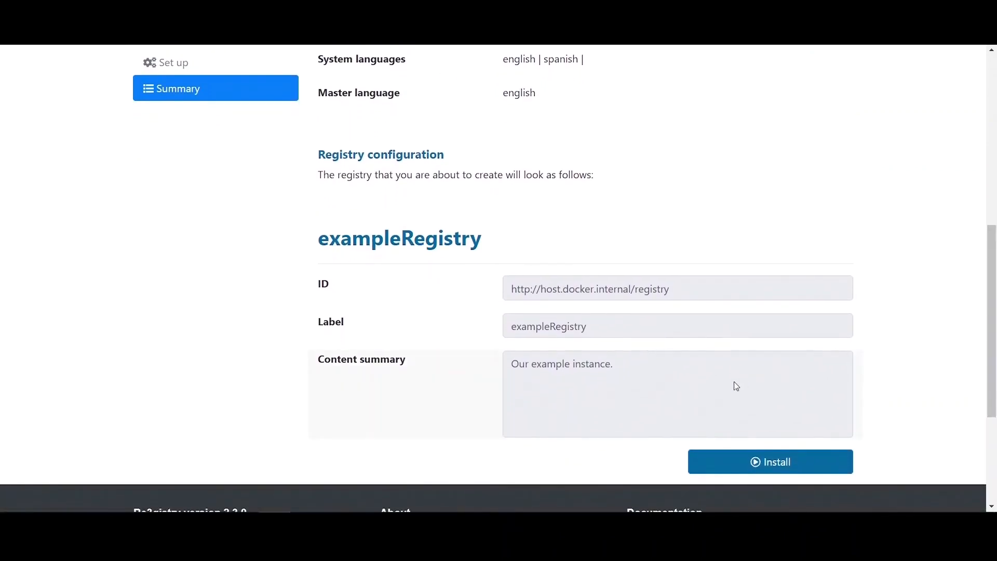
click(774, 470)
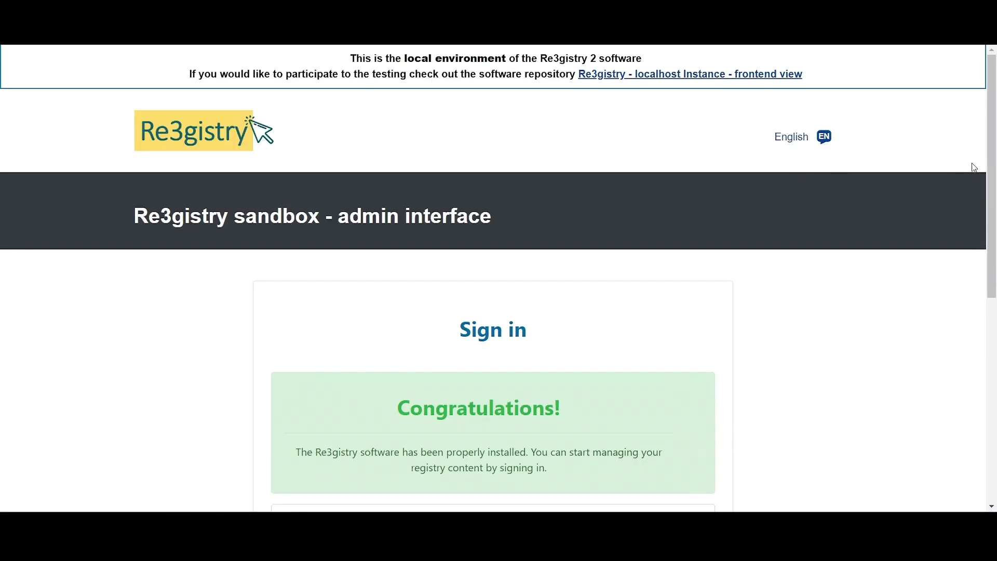
drag(992, 173, 994, 258)
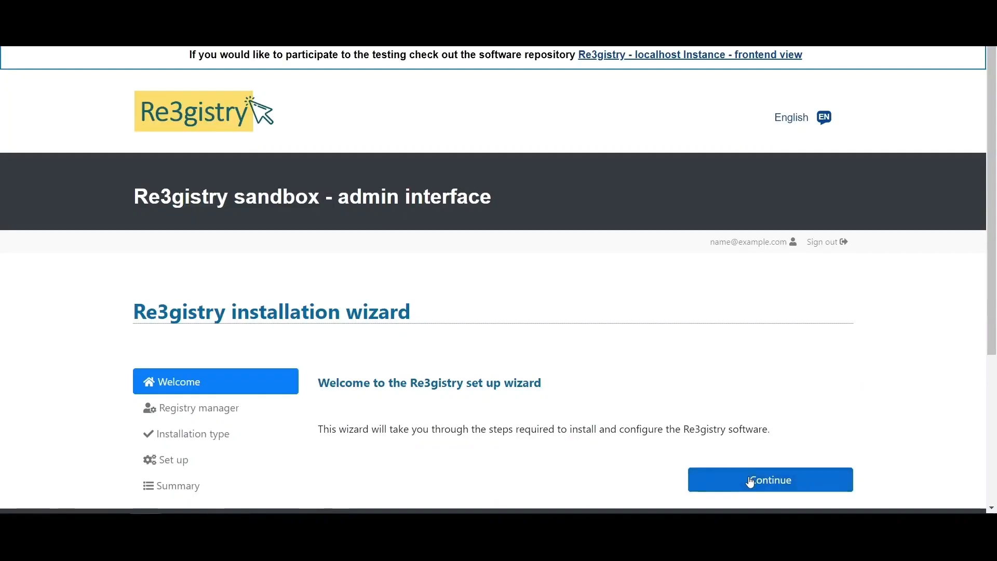
- Re-enter the registry manager username and matching passwords, then save them
scroll(676, 366, down, 1)
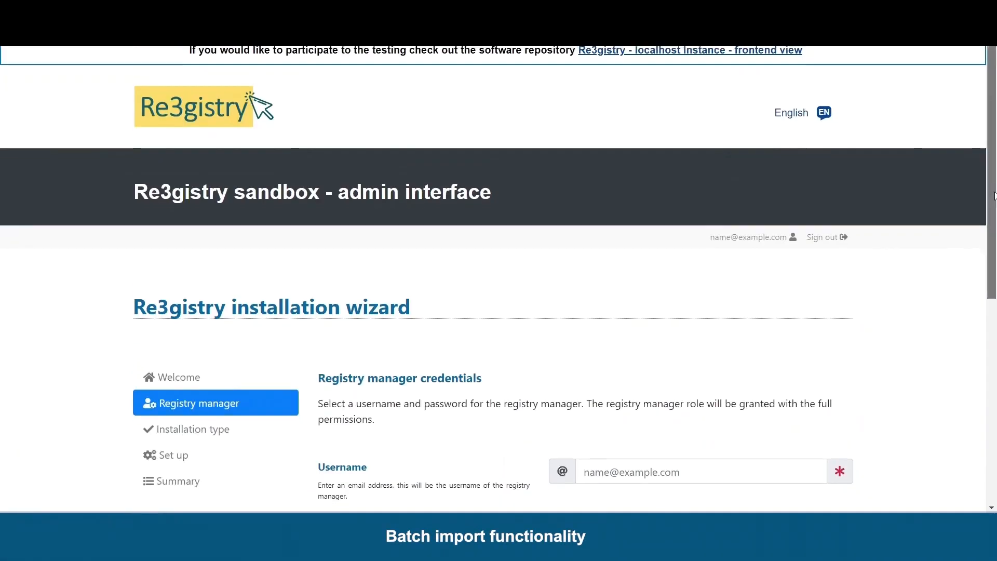
drag(991, 223, 992, 325)
click(687, 286)
click(689, 315)
click(625, 348)
text(••••••••)
key(Tab)
text(••••••••)
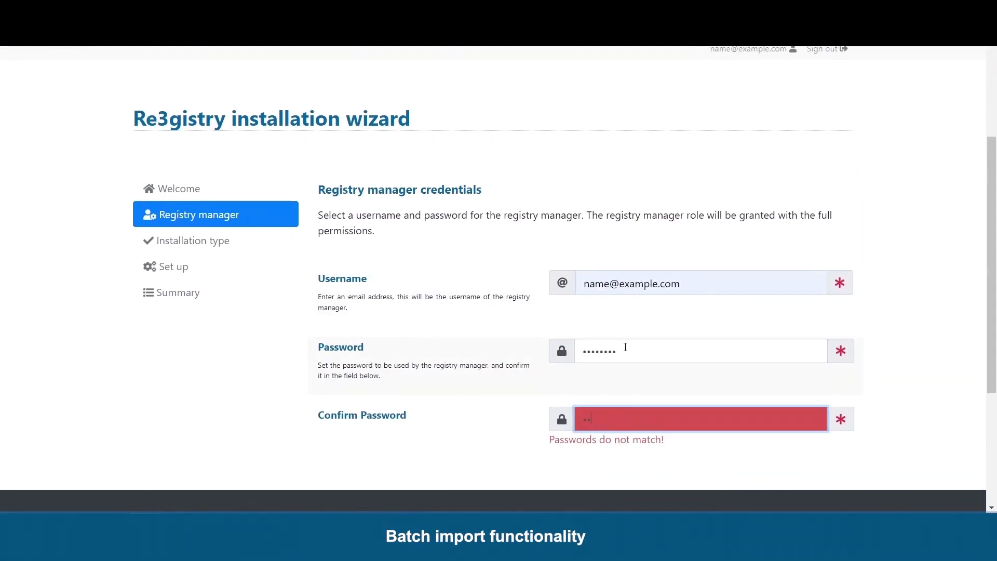
click(784, 501)
click(607, 201)
click(872, 197)
- Select Migration as the installation type and save the choice
drag(991, 171, 991, 279)
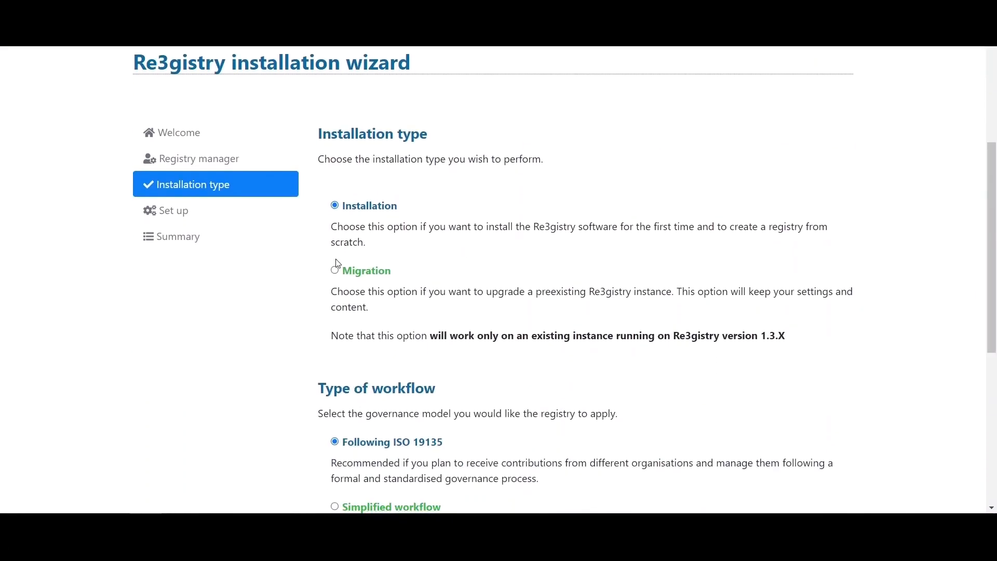
drag(332, 290, 782, 312)
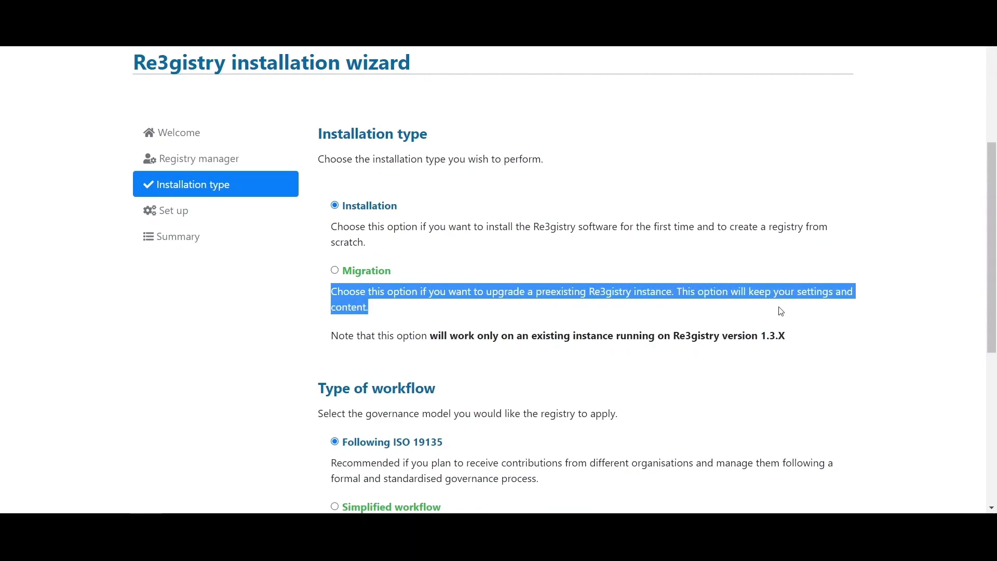
click(681, 318)
drag(990, 222, 990, 305)
click(747, 395)
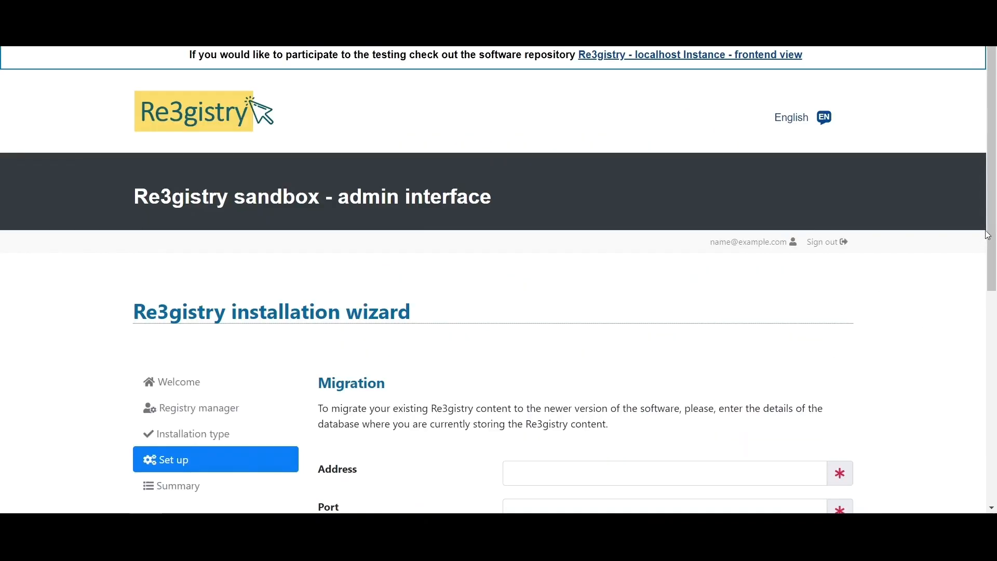
drag(988, 235, 988, 332)
drag(320, 209, 616, 220)
click(637, 229)
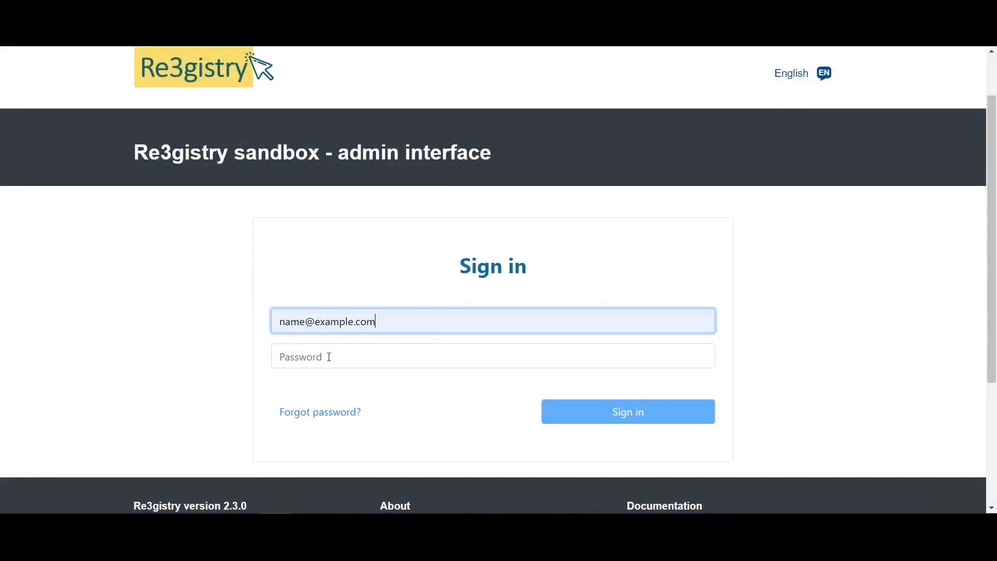
- Sign in to the admin panel with the account password
click(329, 357)
text(********)
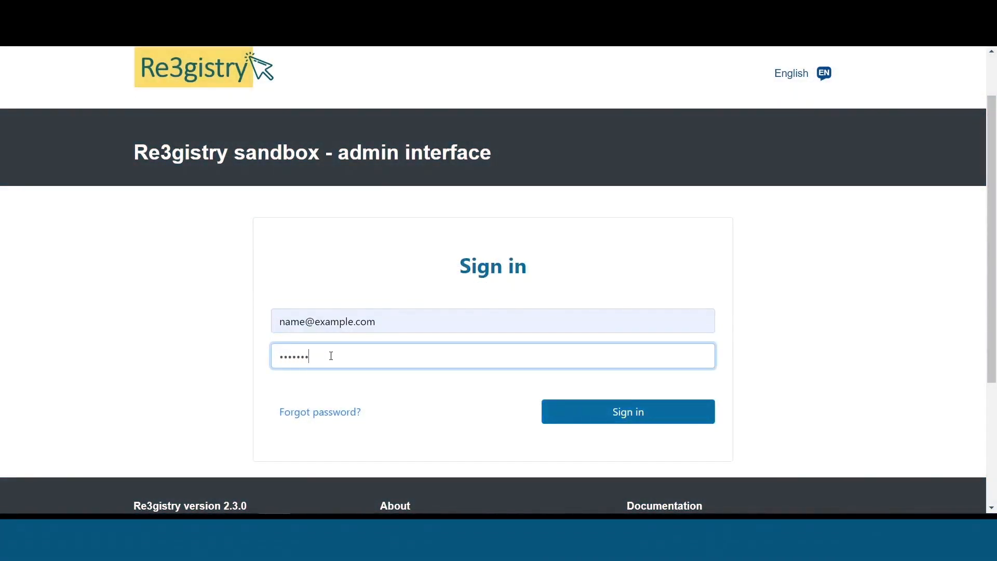
click(625, 421)
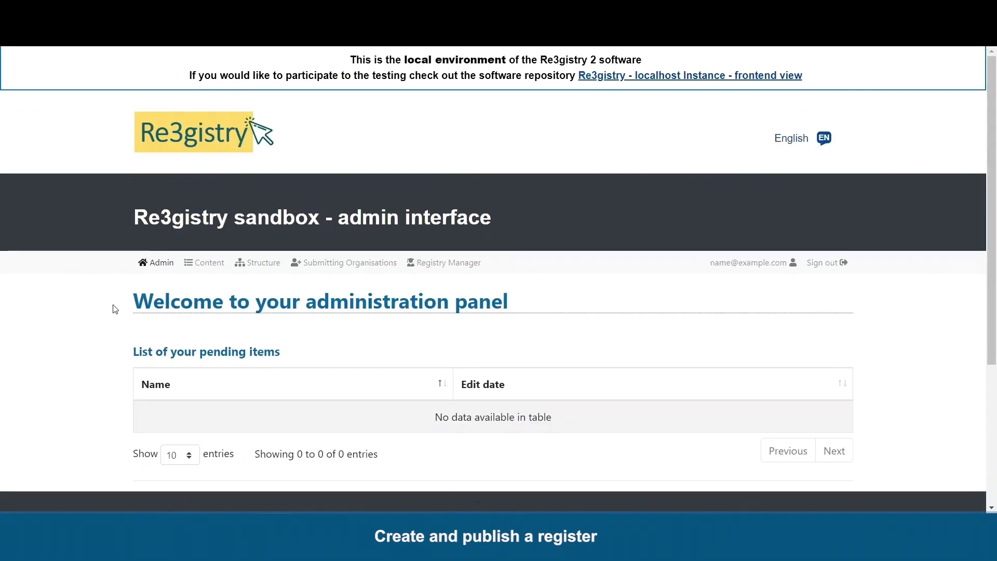
- Go to the Manage the content page and open the Add register form
click(211, 270)
drag(993, 159, 986, 295)
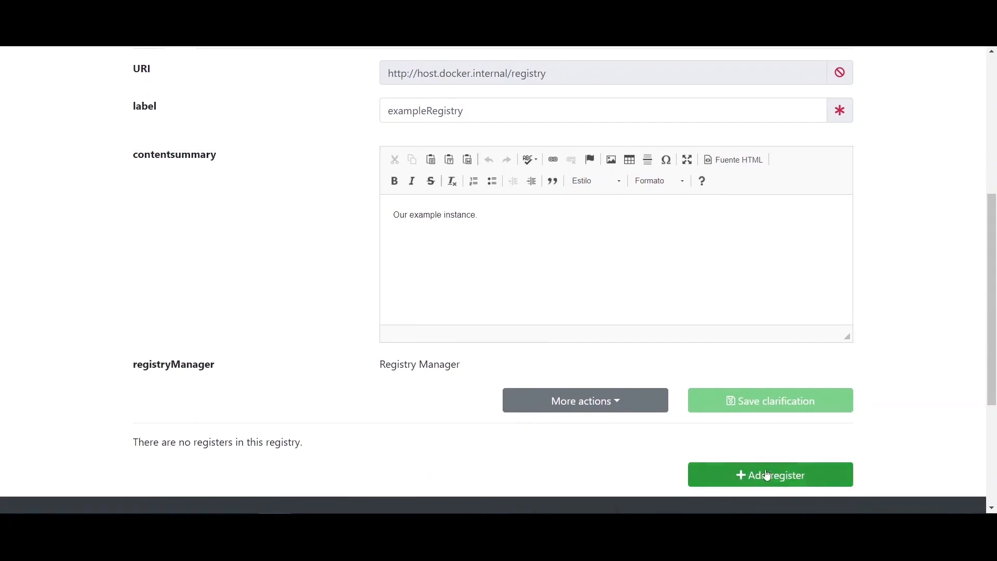
click(819, 480)
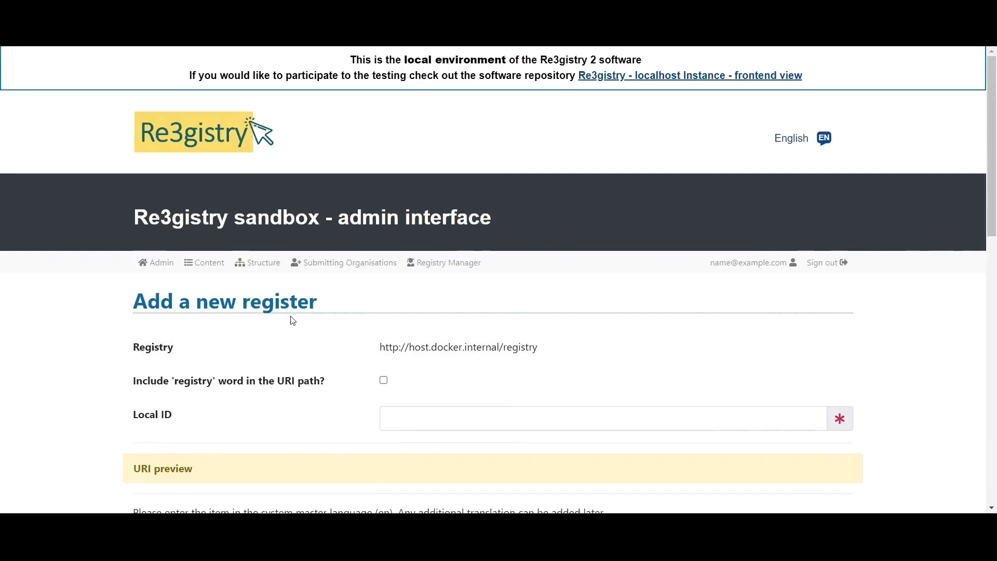
- Enter Local ID exampleRegister, label Example Register and summary 'Our Register.'
drag(995, 170, 996, 244)
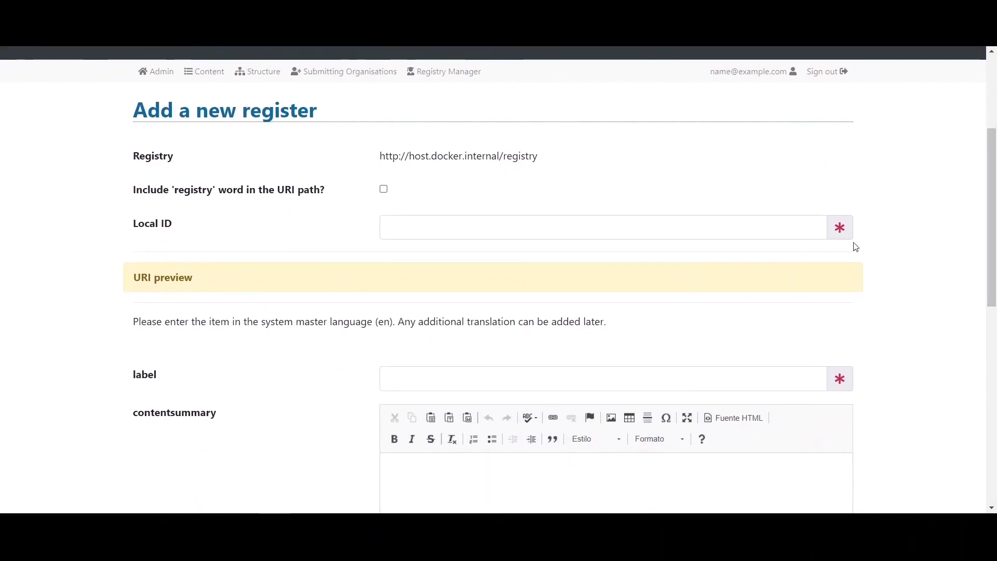
click(407, 227)
text(e)
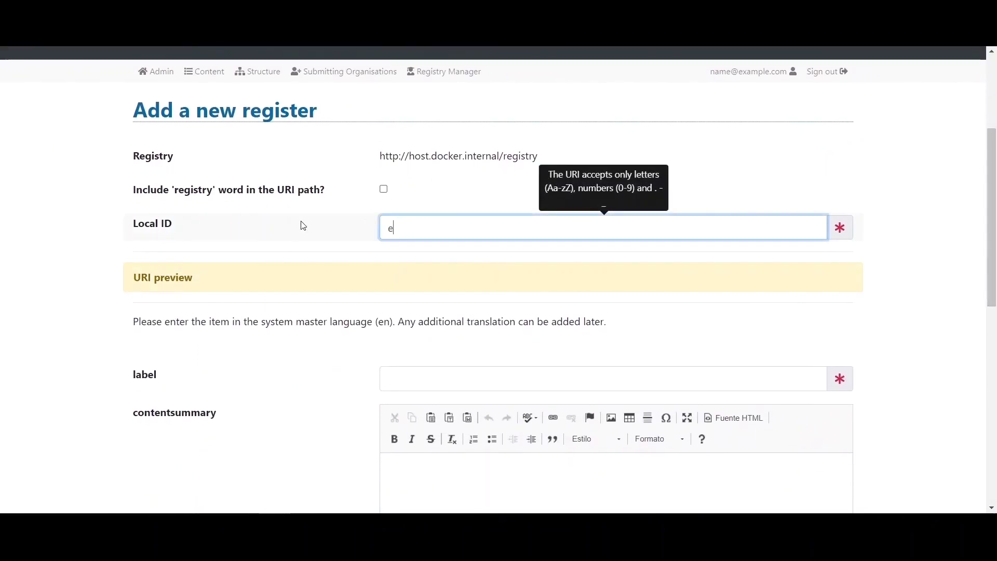
text(xampleRegister)
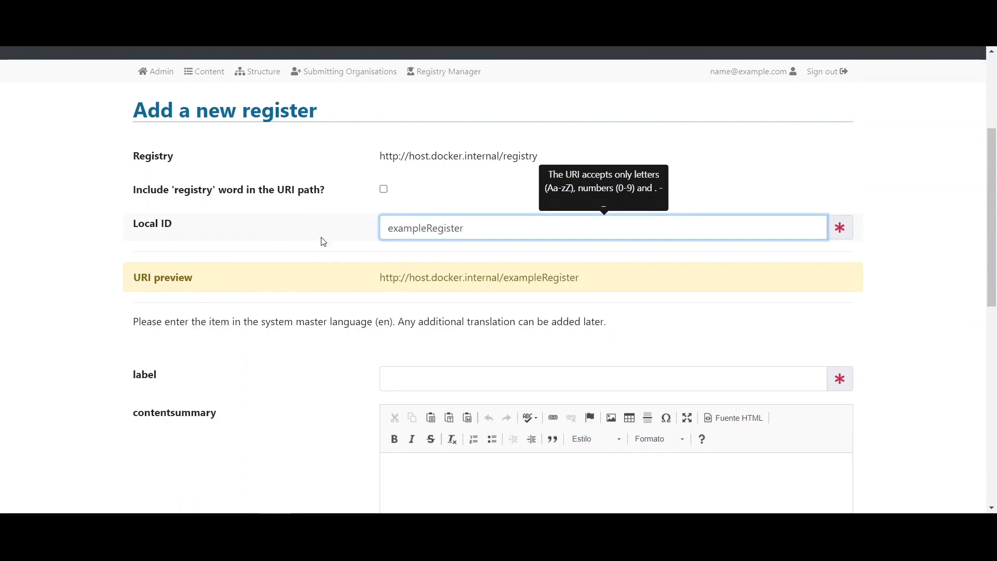
click(323, 242)
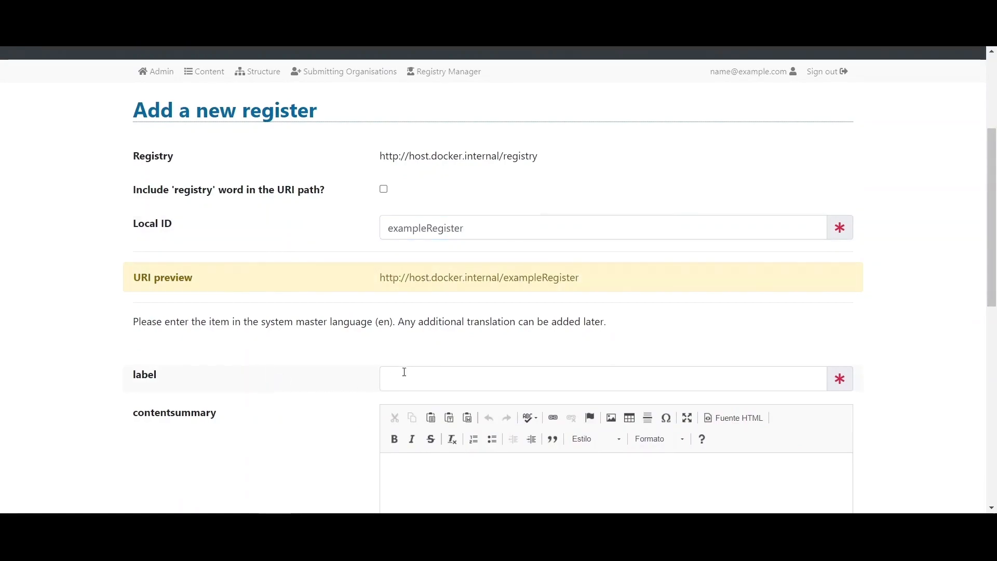
click(432, 376)
click(470, 415)
scroll(991, 233, down, 3)
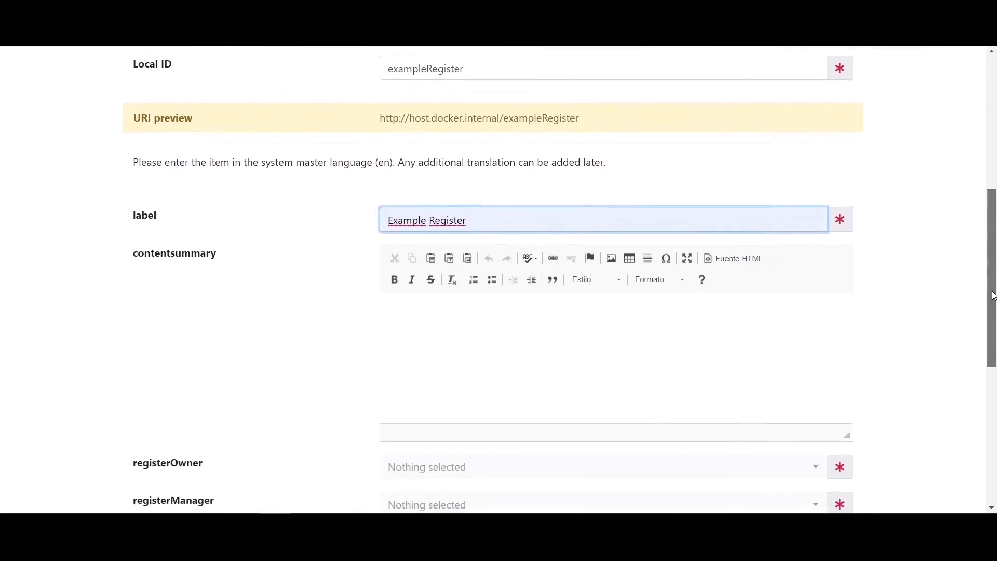
click(500, 365)
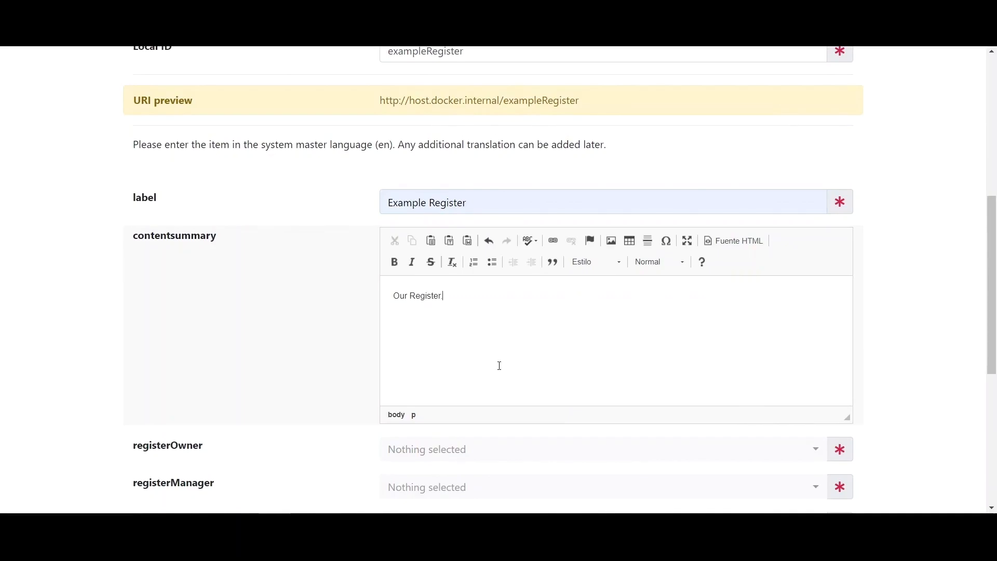
text(Our Register.)
- Assign Register Owner, Register Manager and Control Body to the register
scroll(993, 355, down, 2)
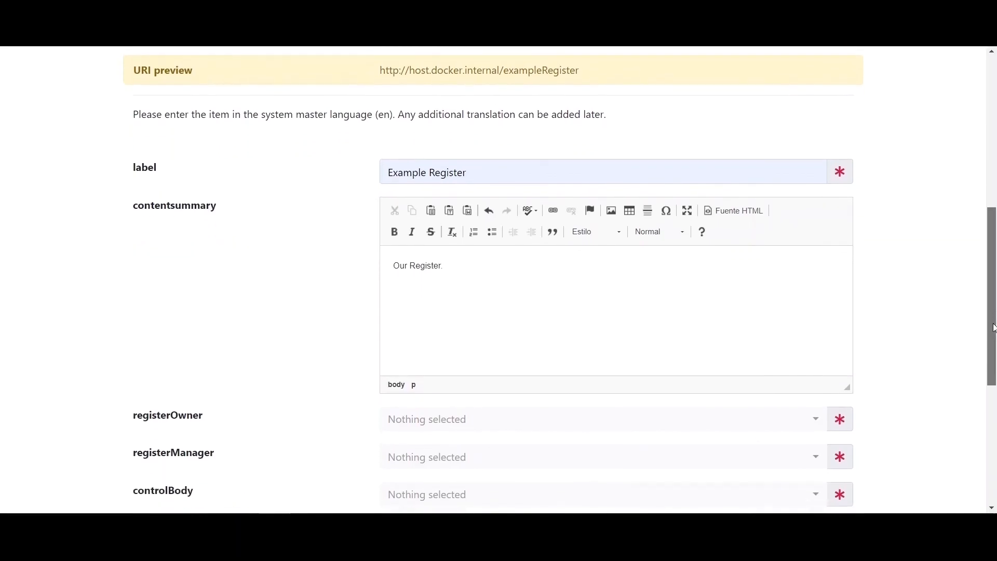
scroll(993, 354, down, 1)
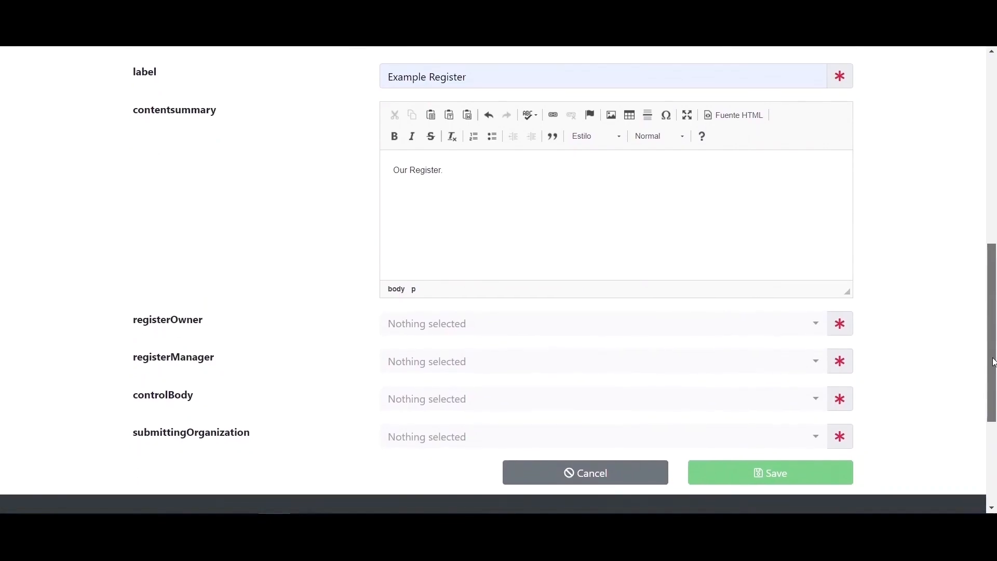
click(451, 325)
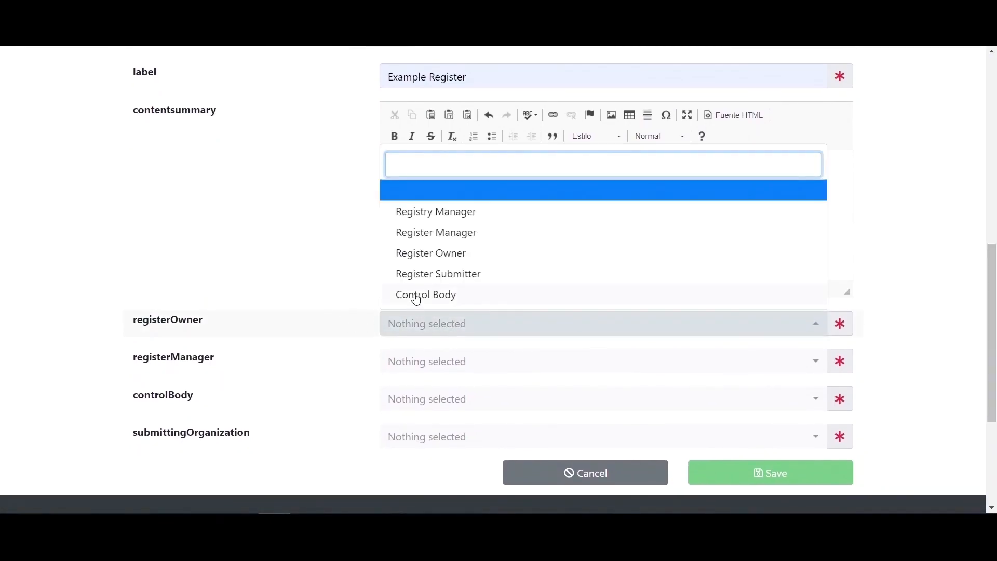
click(441, 261)
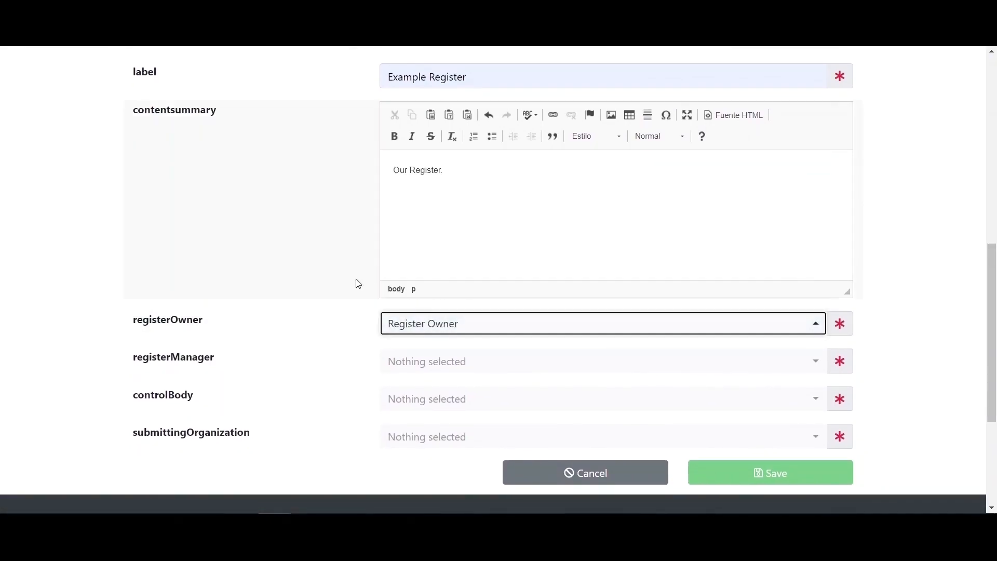
click(415, 363)
click(414, 270)
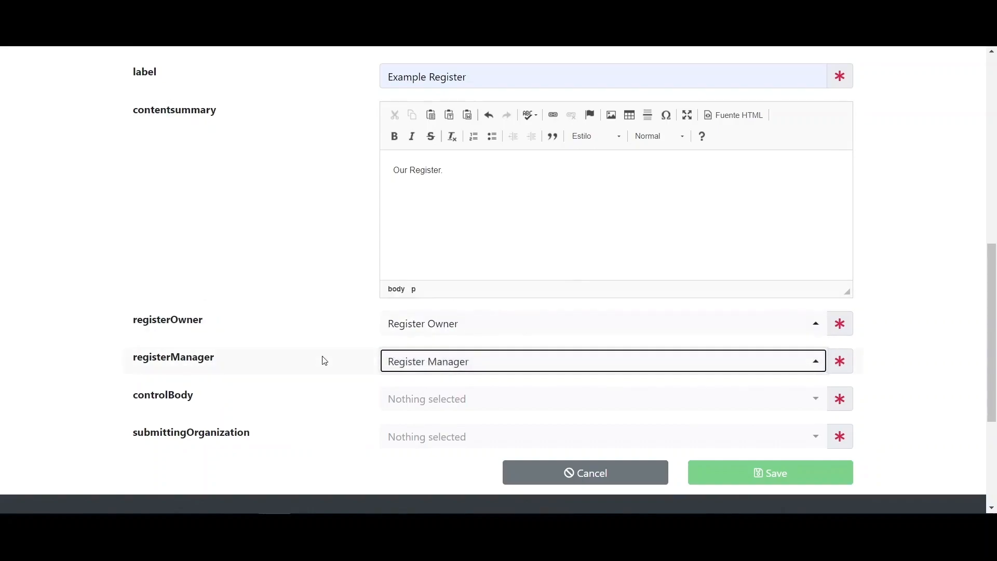
click(440, 396)
click(408, 369)
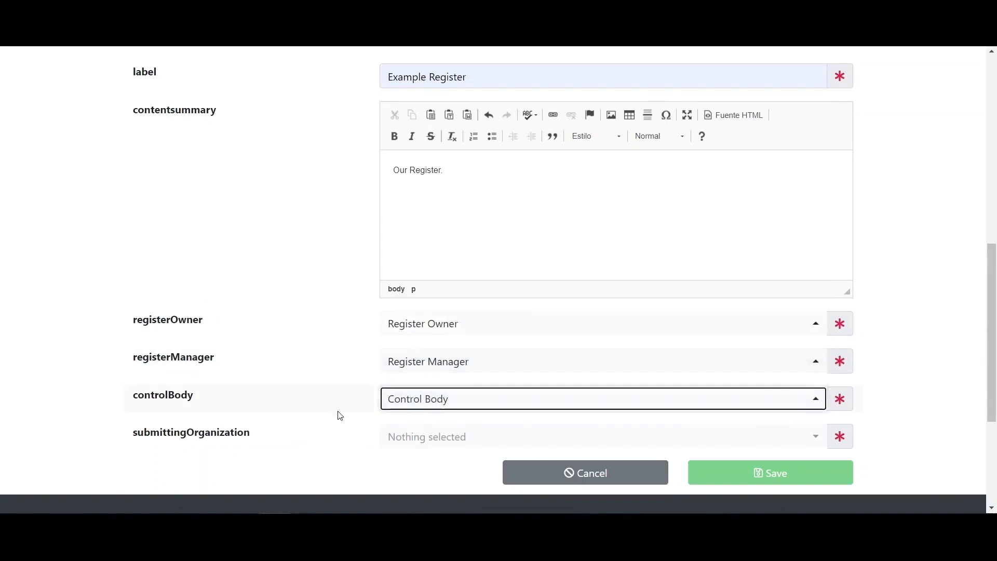
- Select all five submitting organisations and save the new register
click(434, 437)
click(413, 407)
click(464, 386)
click(465, 365)
click(466, 350)
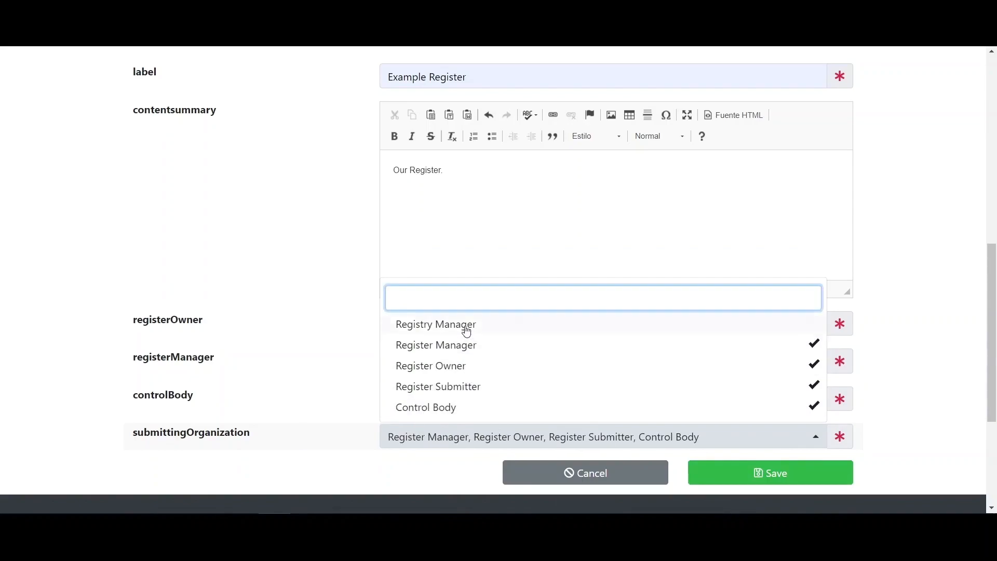
click(465, 328)
click(445, 443)
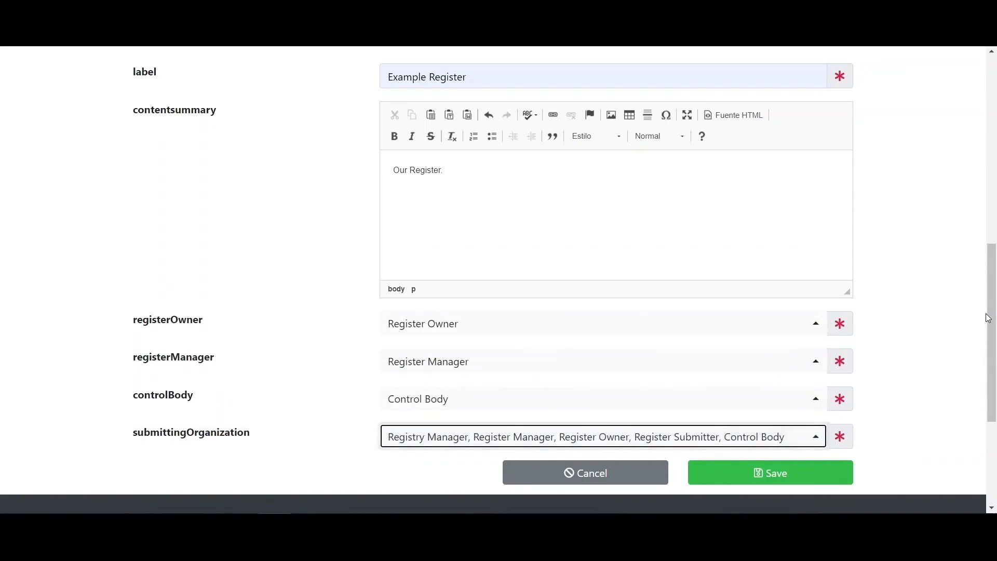
scroll(986, 319, down, 2)
click(929, 367)
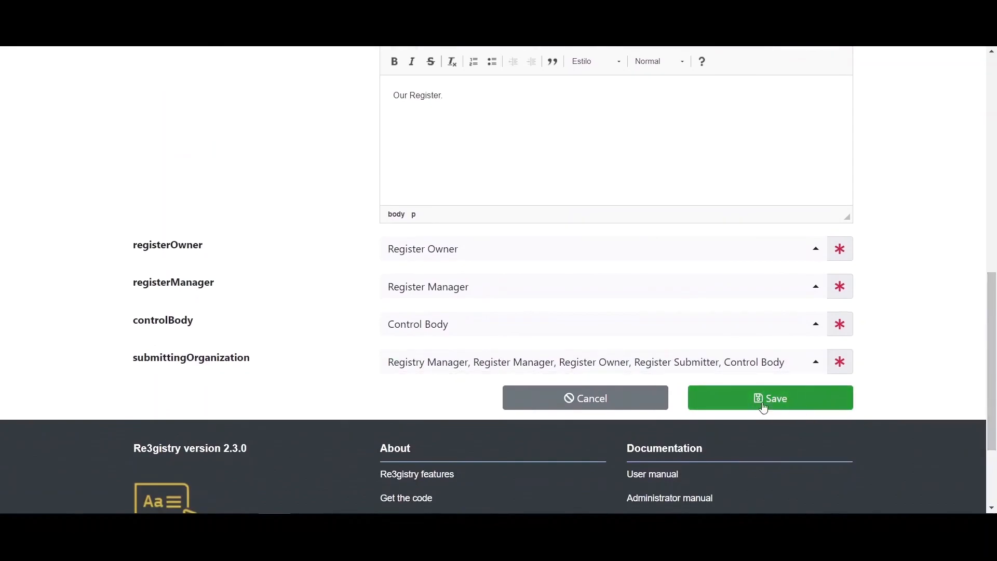
click(799, 403)
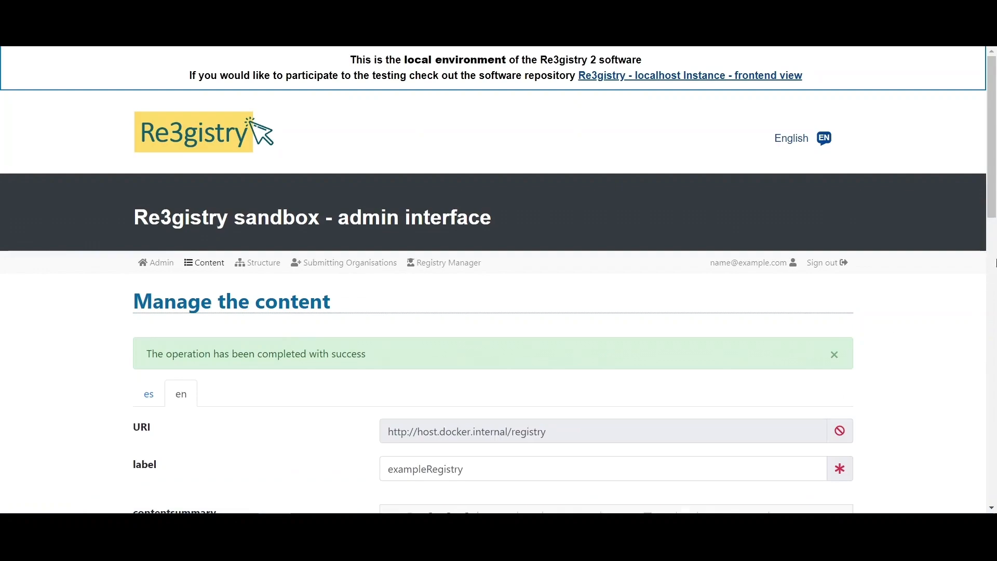
- Verify Example Register shows Draft under New items proposed, then go to Registry Manager
drag(992, 199, 996, 362)
scroll(678, 237, down, 2)
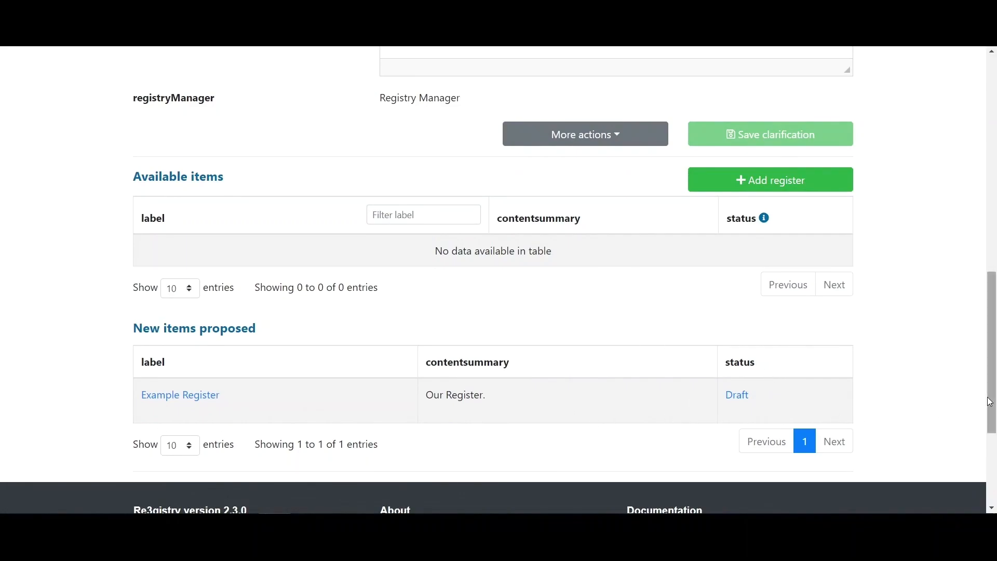
scroll(966, 249, up, 8)
scroll(966, 244, up, 2)
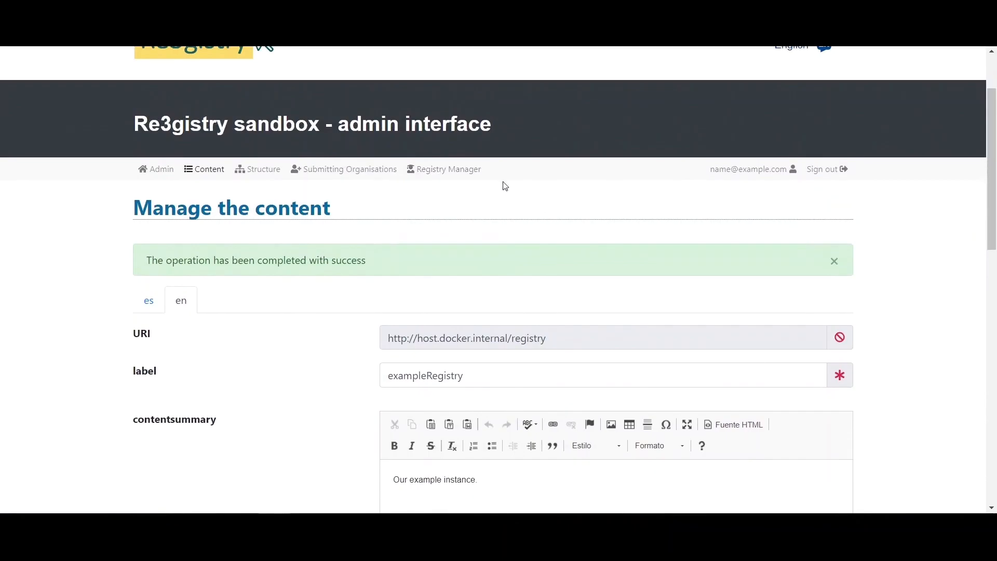
click(441, 171)
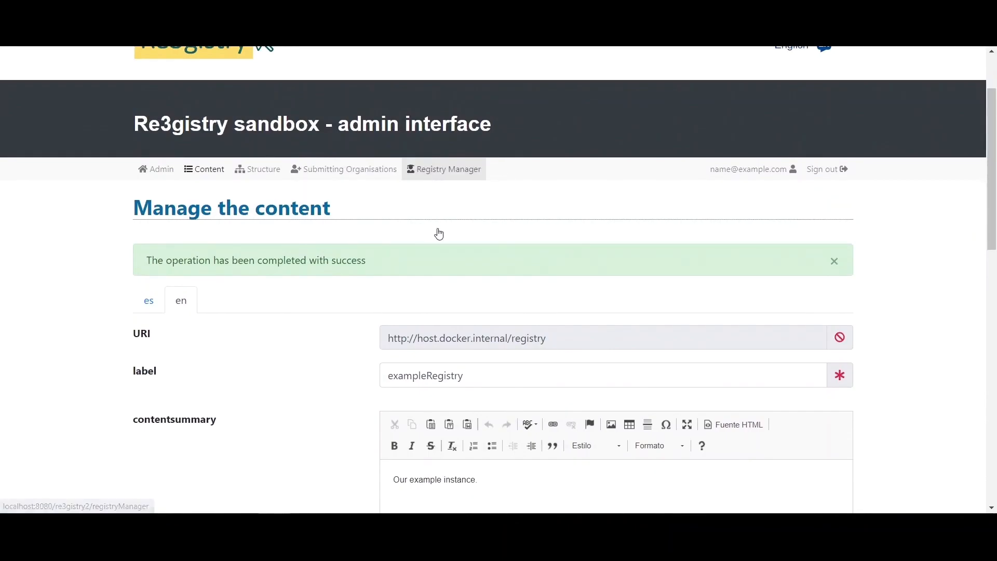
- Open the Action on exampleRegistry and publish it, confirming with Yes
scroll(116, 305, down, 1)
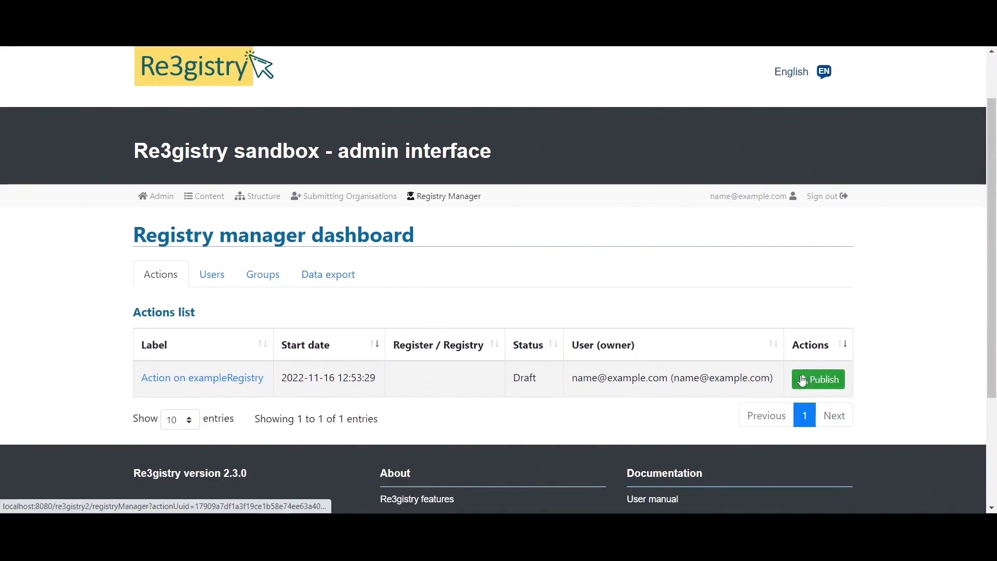
click(168, 384)
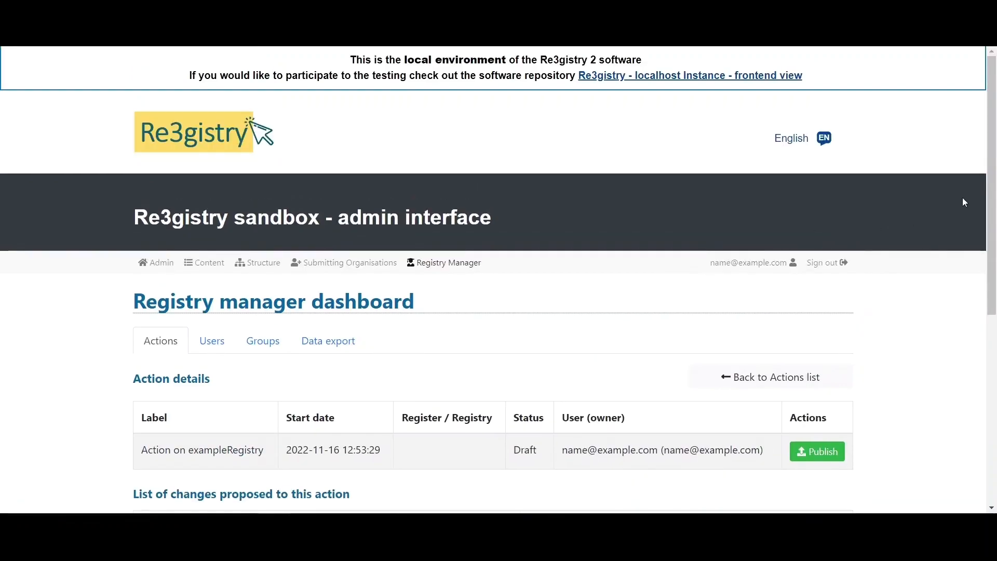
drag(994, 195, 992, 264)
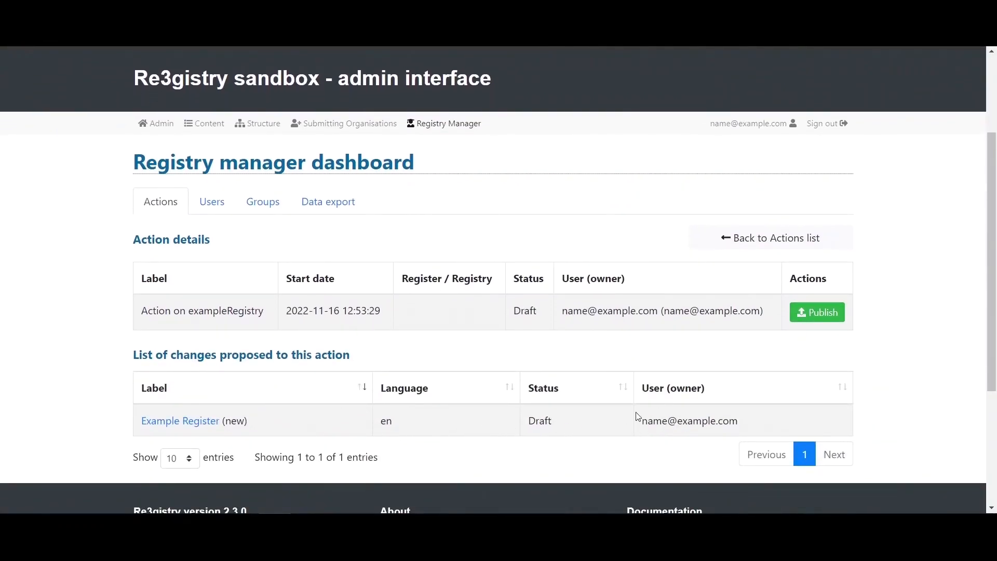
click(817, 312)
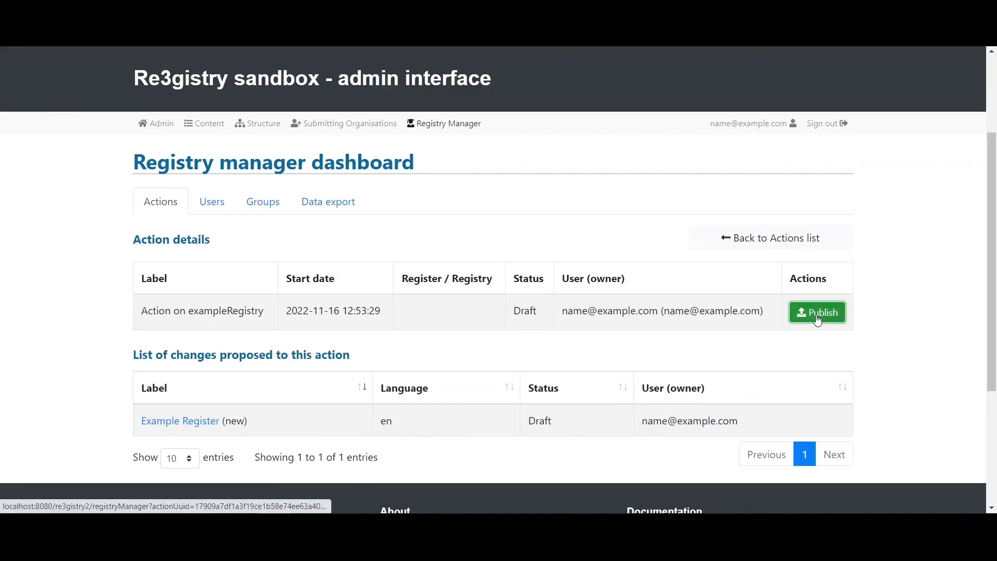
click(704, 325)
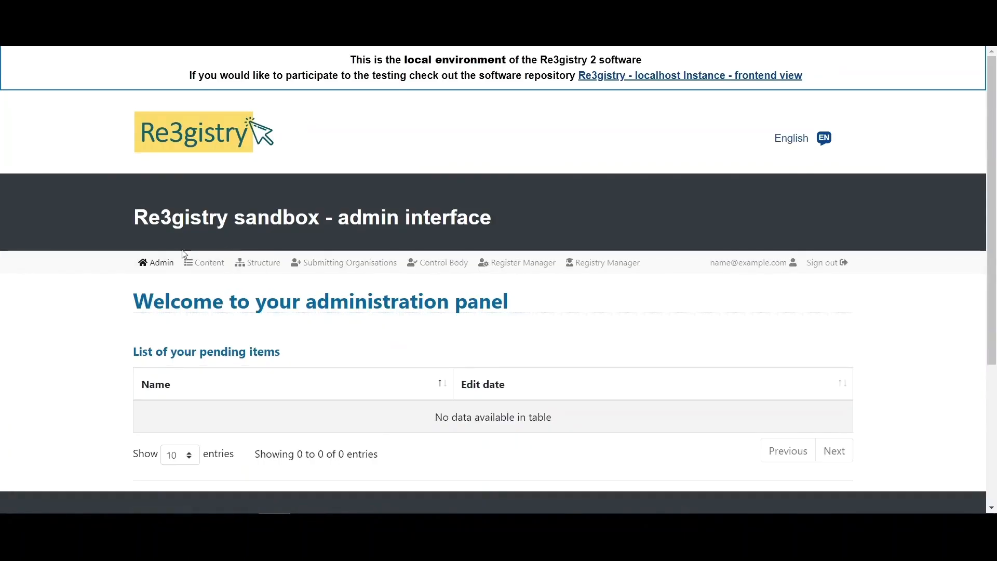
- Reopen Content and check Example Register shows Valid in the Available items table
click(208, 268)
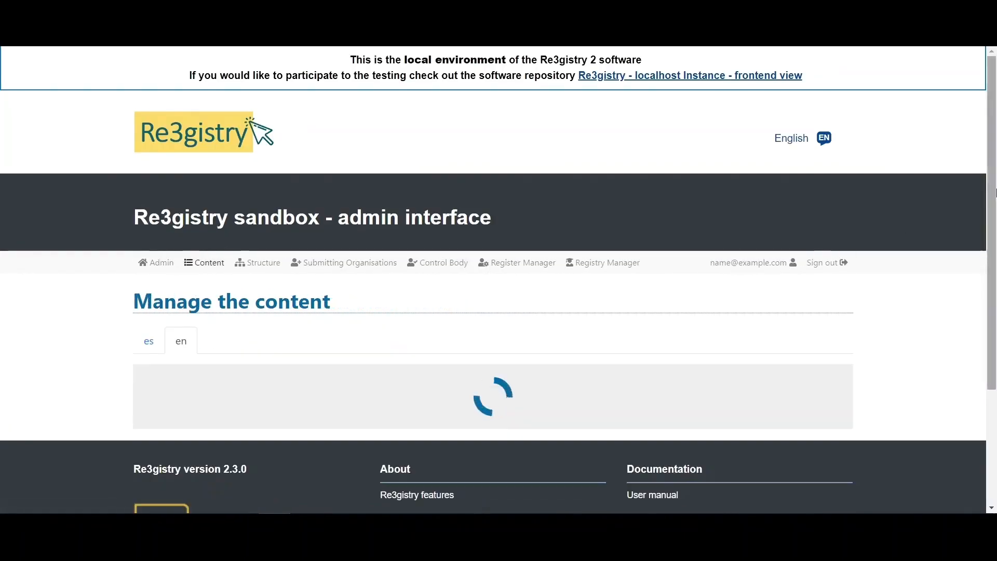
drag(993, 181, 992, 364)
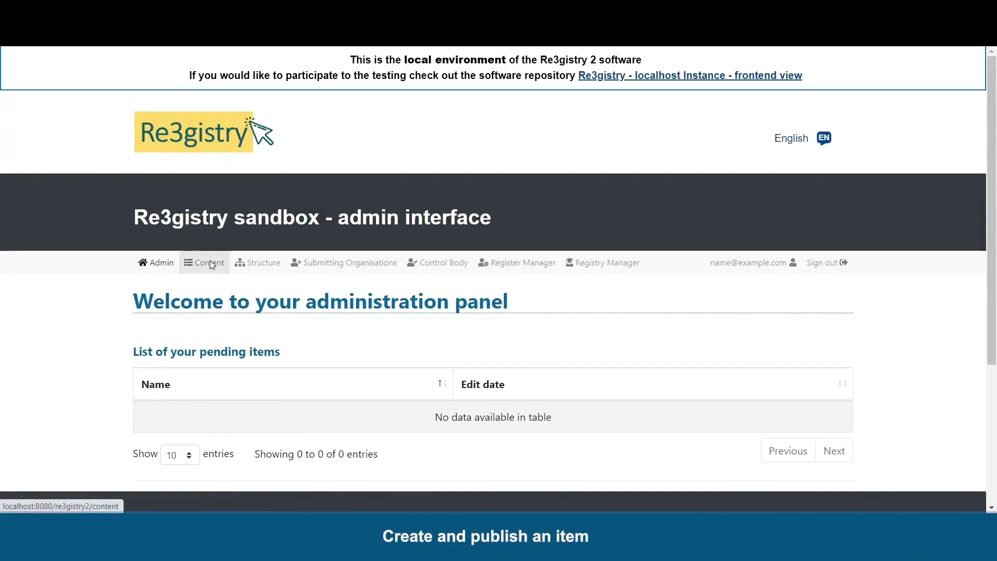
click(192, 262)
drag(993, 208, 993, 366)
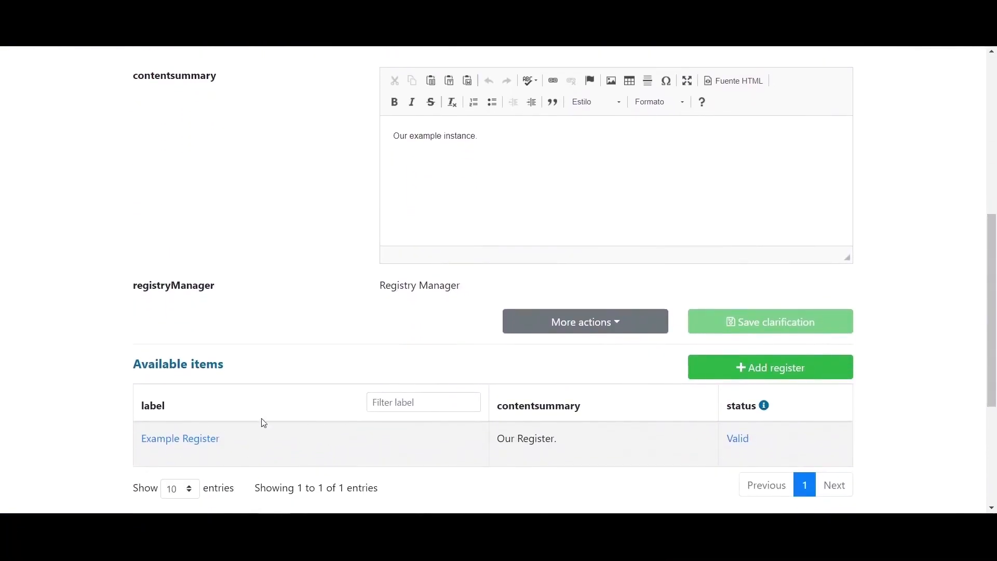
- Open Example Register and begin adding a new item to it
click(143, 442)
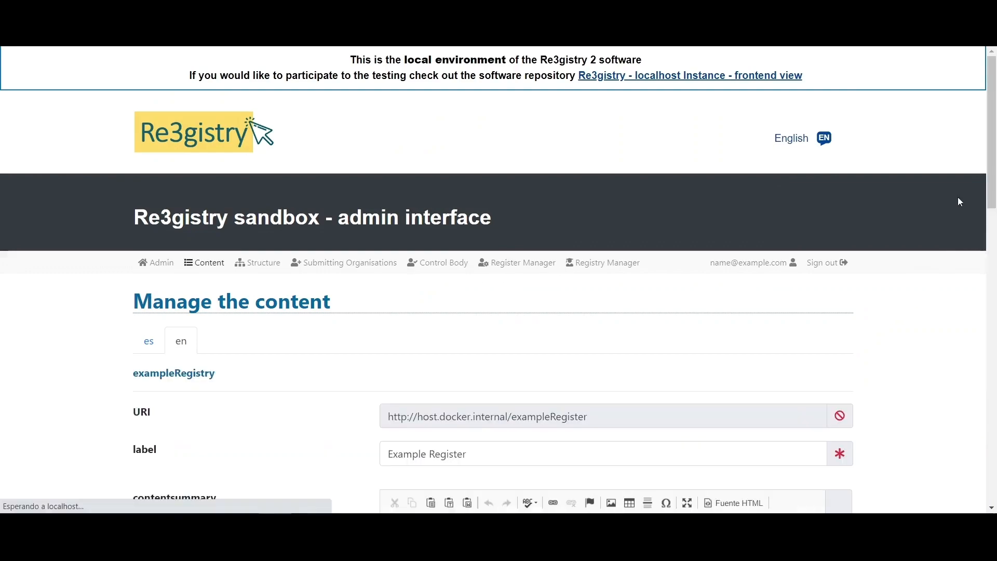
drag(993, 152, 981, 378)
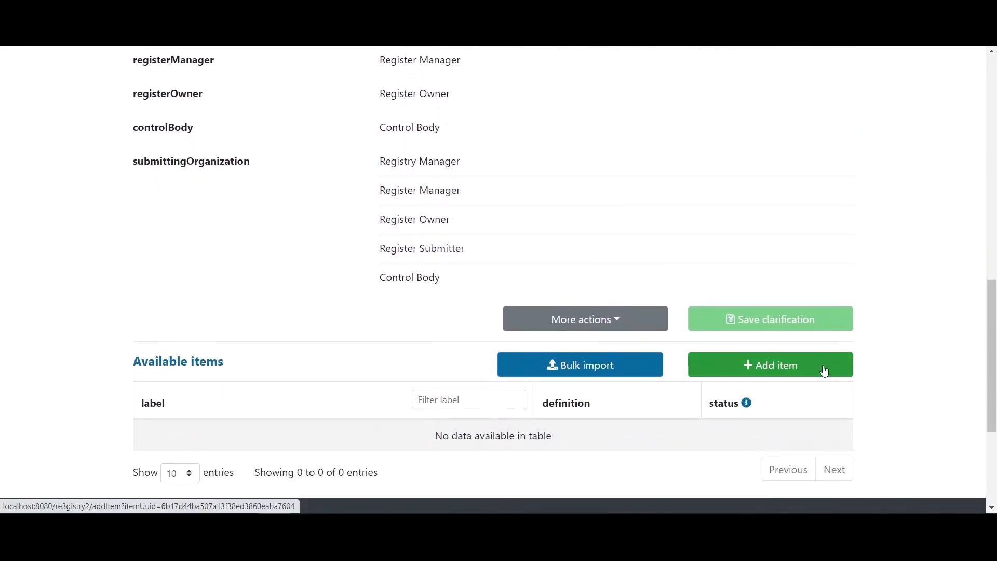
click(769, 365)
drag(994, 211, 995, 317)
- Enter URI exampleItem, label Example Item and definition 'Our example item.', then save
click(711, 194)
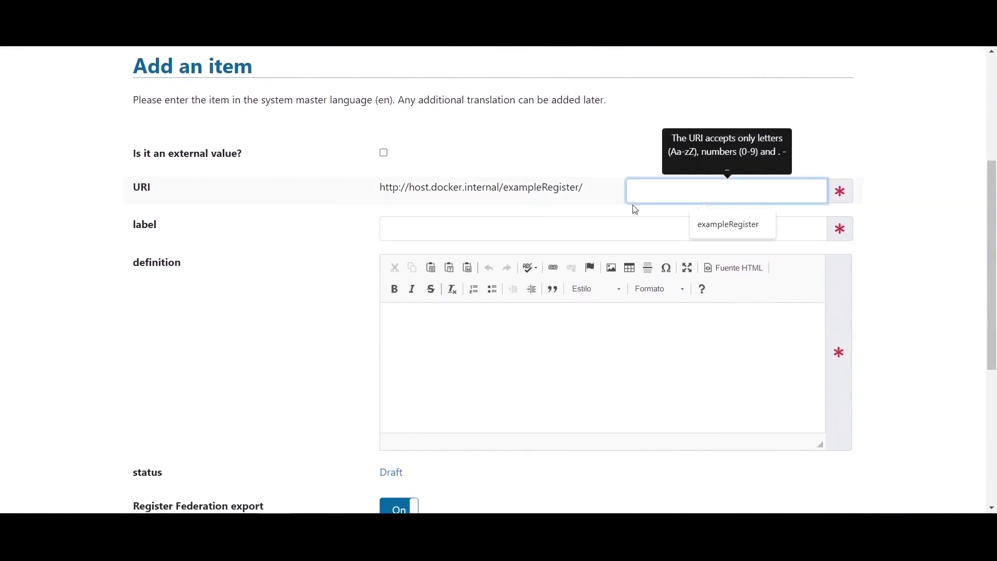
text(exampleItem)
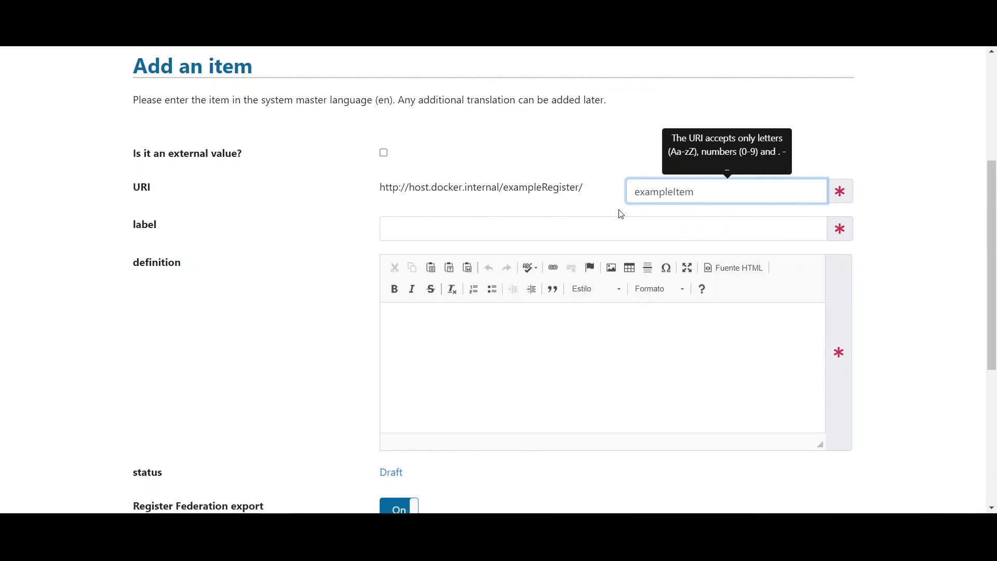
click(525, 223)
text(E)
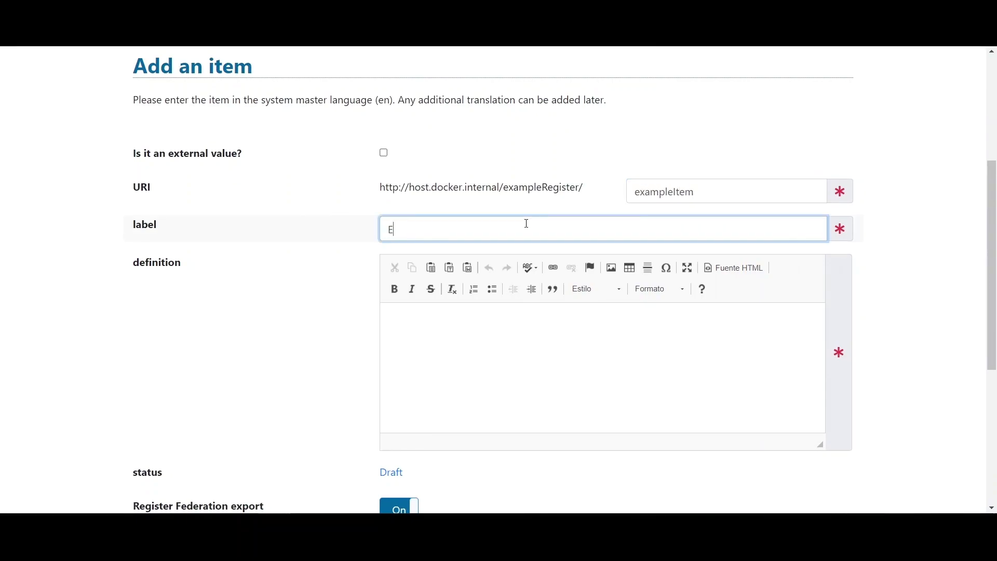
text(xample Item)
click(497, 332)
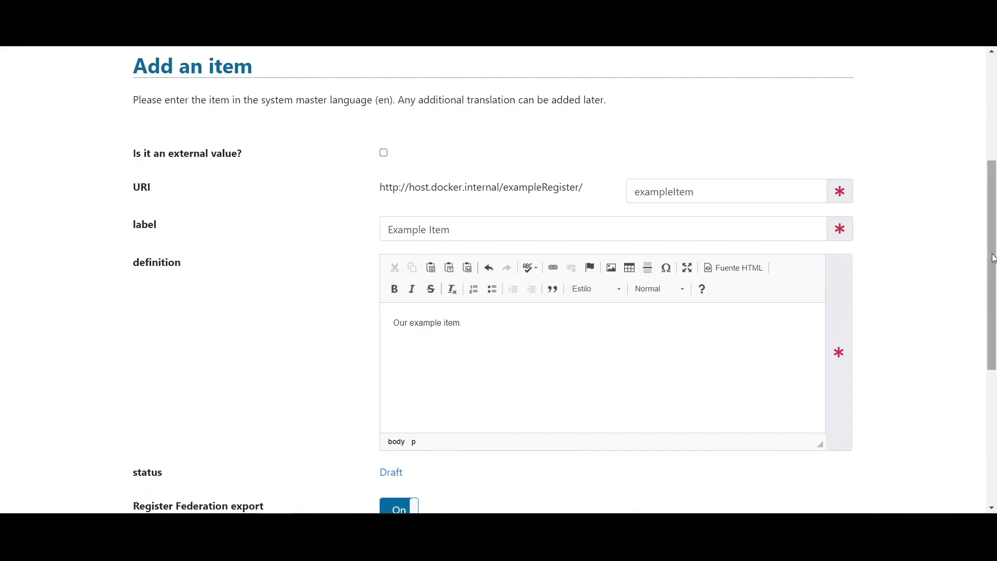
scroll(992, 258, down, 3)
click(780, 419)
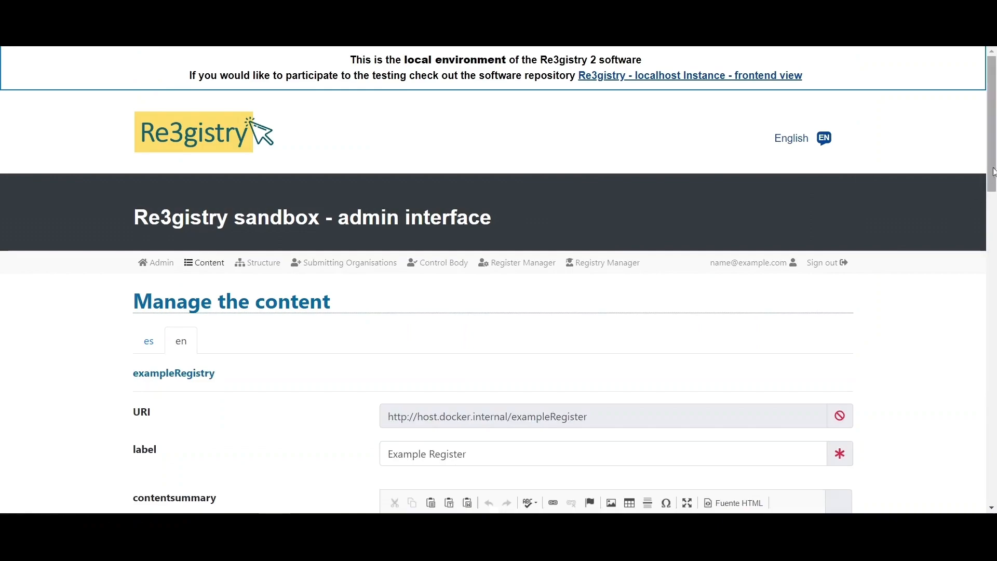
- Check Example Item is listed as Draft under New items proposed, then open Submitting Organisations
drag(991, 141, 907, 372)
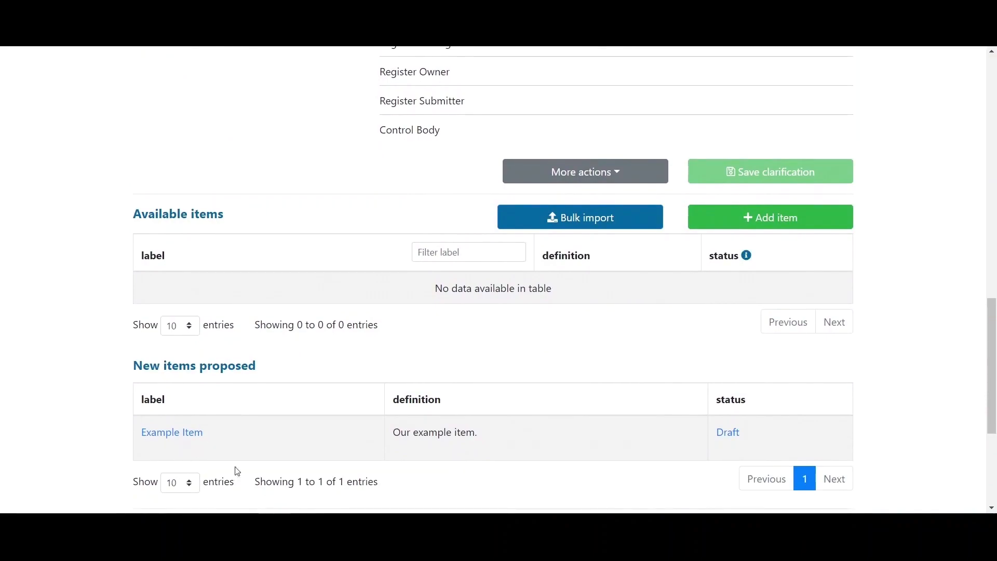
drag(988, 371, 985, 138)
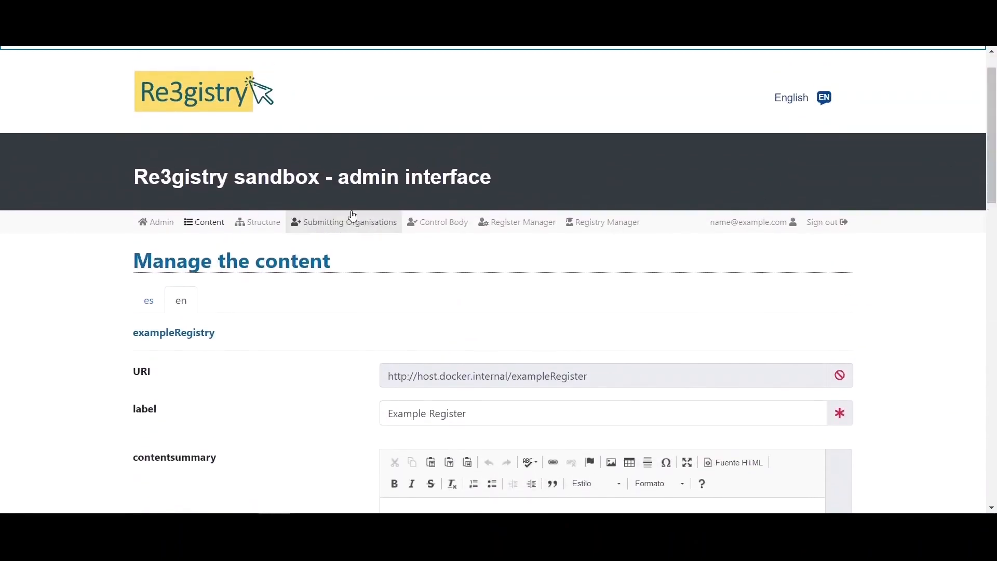
click(346, 227)
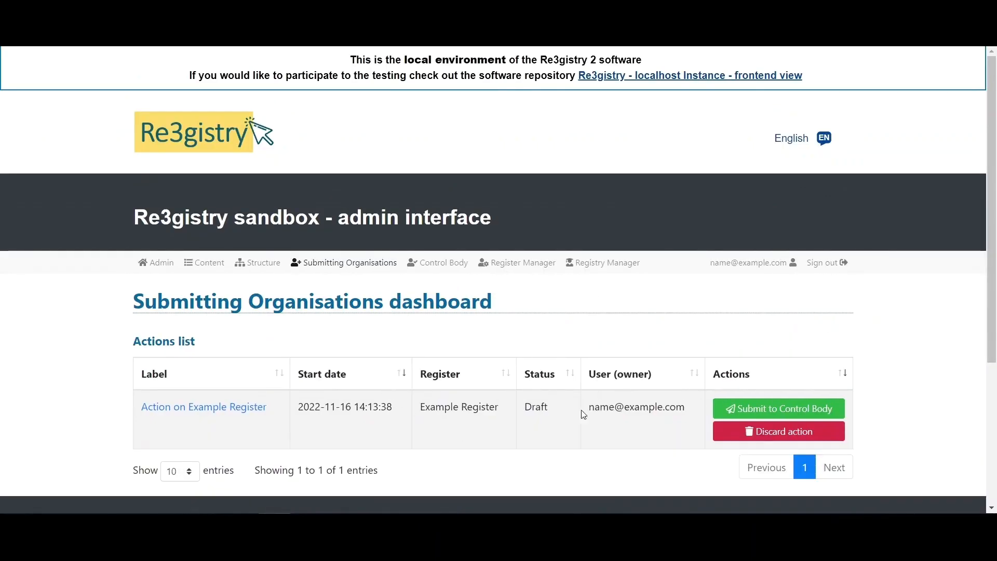
- Submit Action on Example Register to the control body with change log 'Our change log.'
click(764, 408)
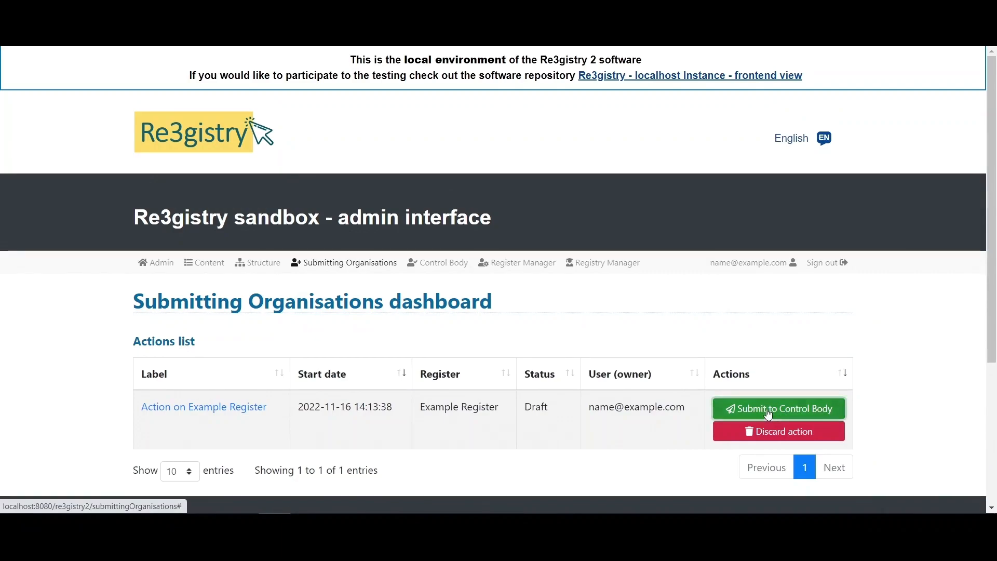
click(454, 295)
text(Our change log.)
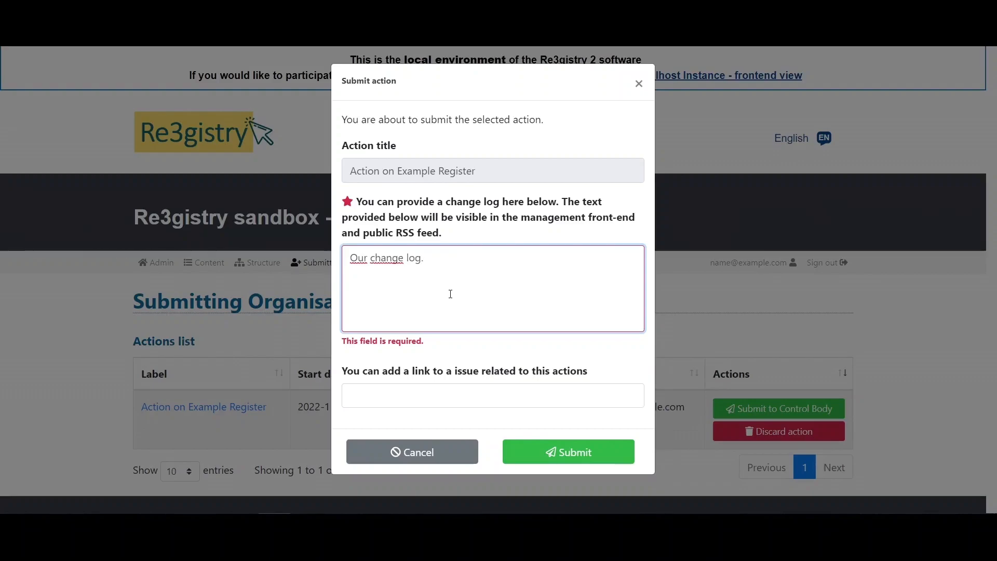
click(585, 452)
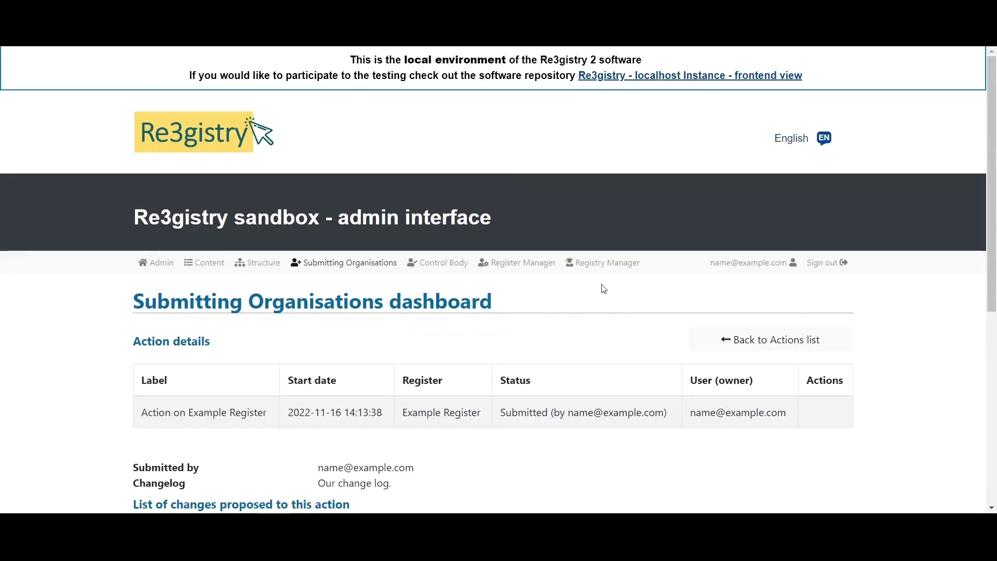
drag(993, 141, 993, 216)
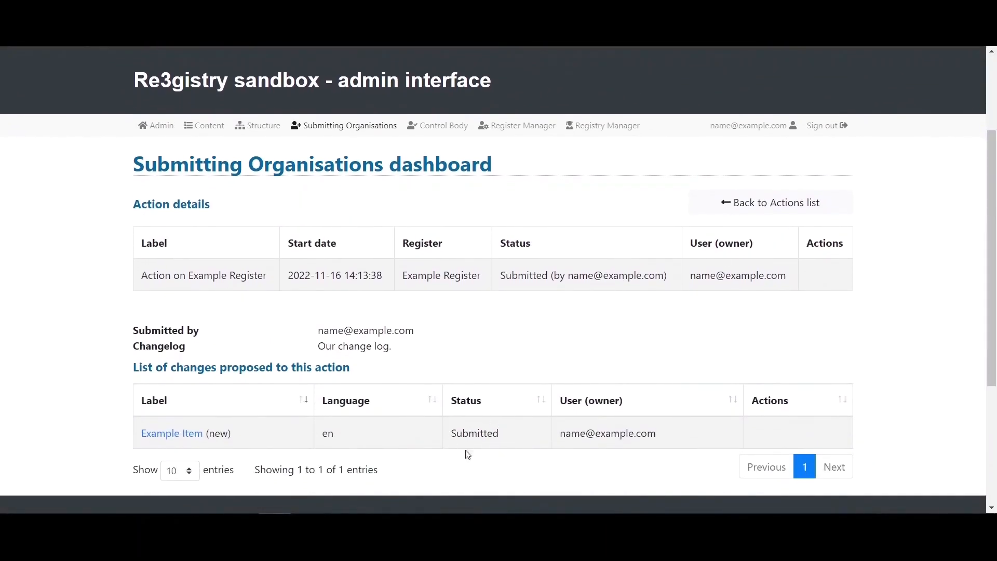
- Approve Action on Example Register from the Control Body dashboard, making Example Item Accepted
click(439, 131)
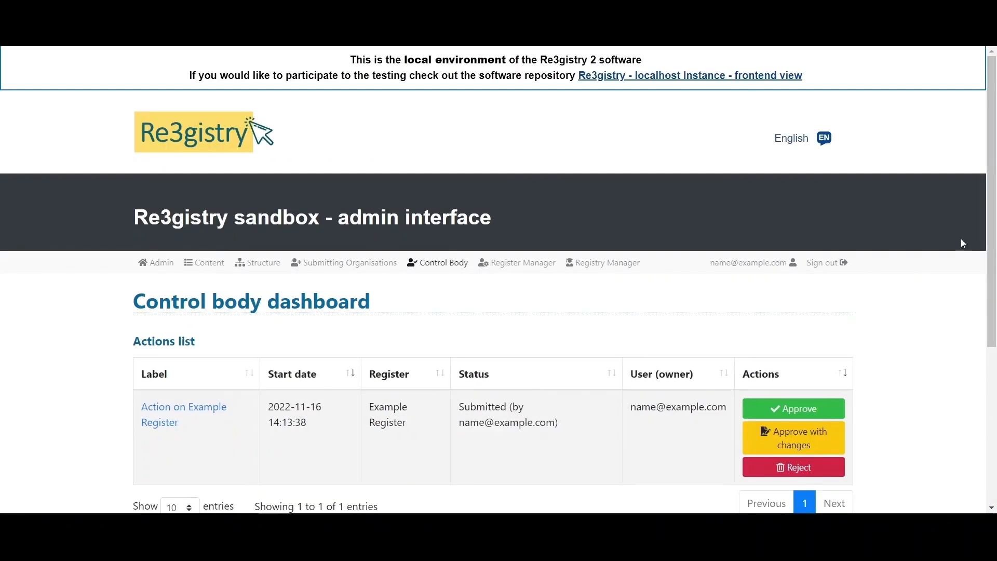
scroll(910, 251, down, 1)
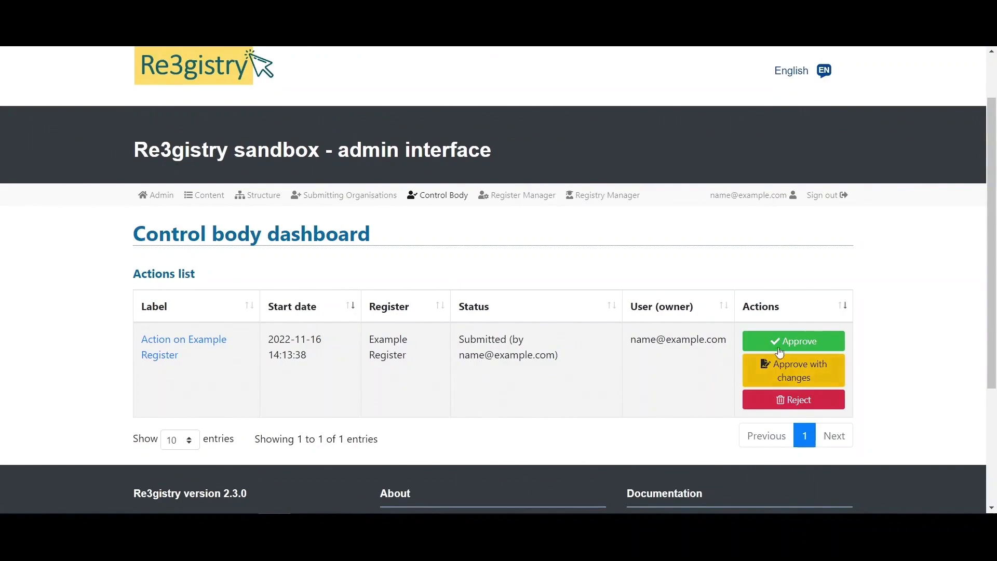
click(796, 344)
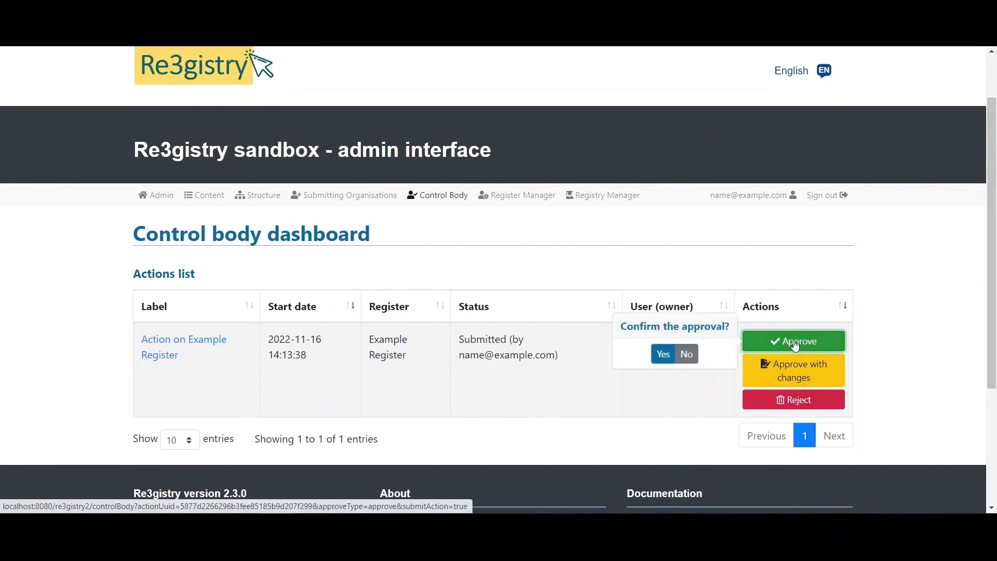
click(662, 355)
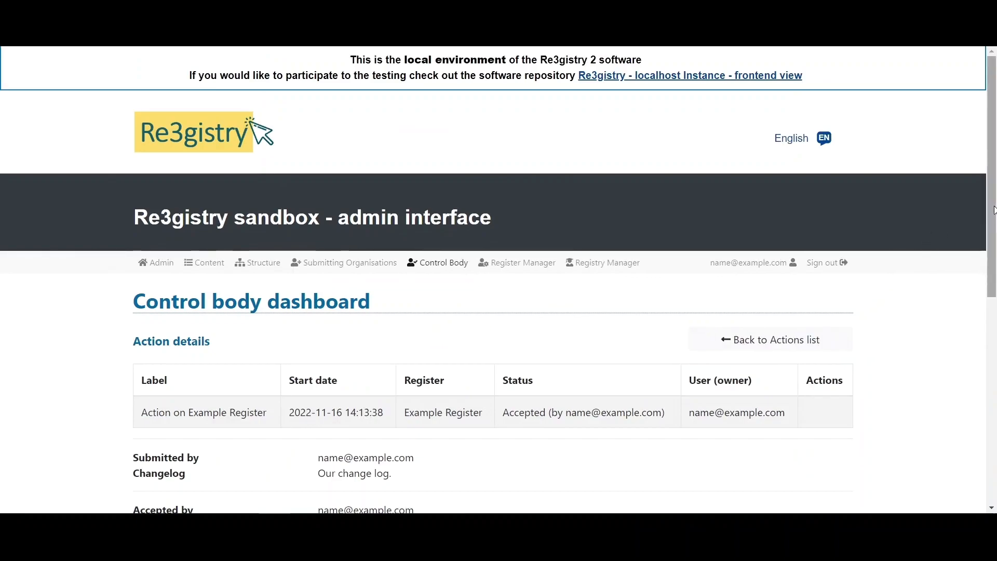
scroll(675, 294, down, 4)
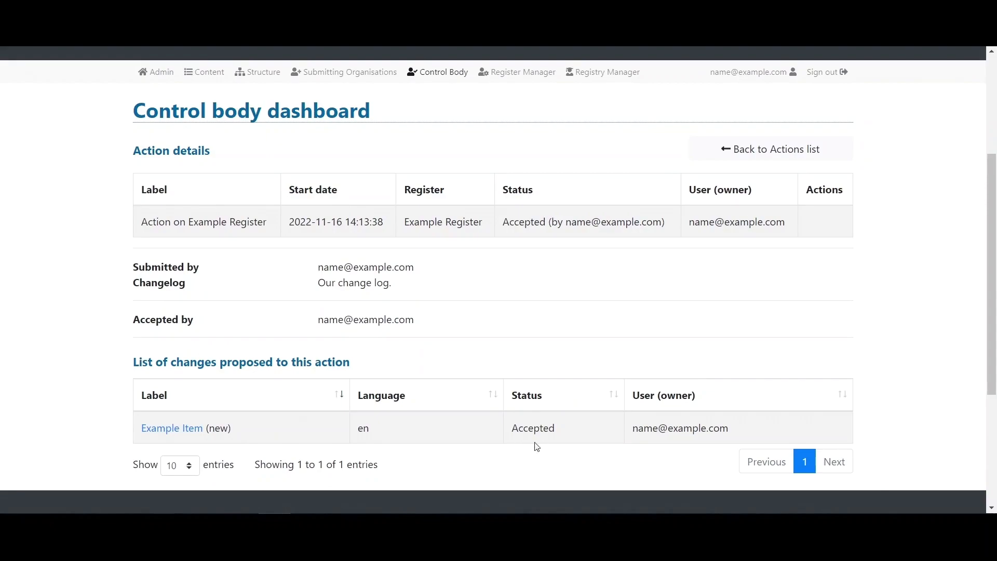
scroll(993, 319, up, 1)
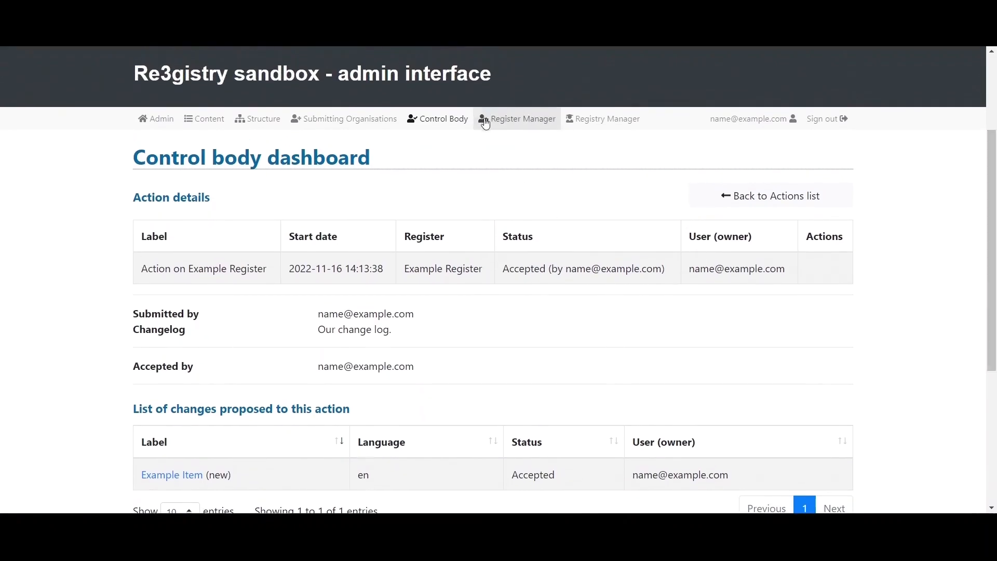
- Publish Action on Example Register from the Register Manager dashboard, making Example Item Valid
click(482, 139)
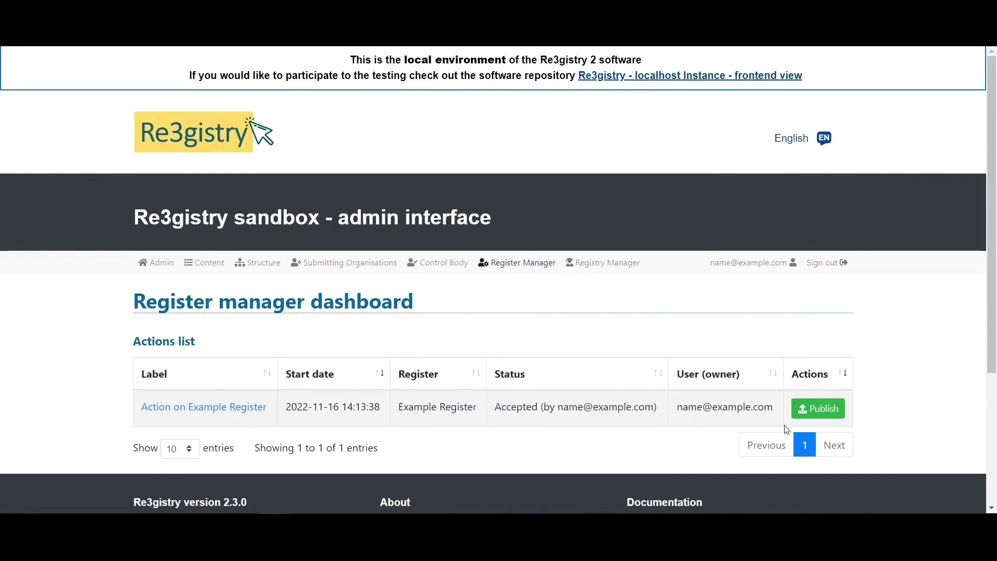
click(819, 411)
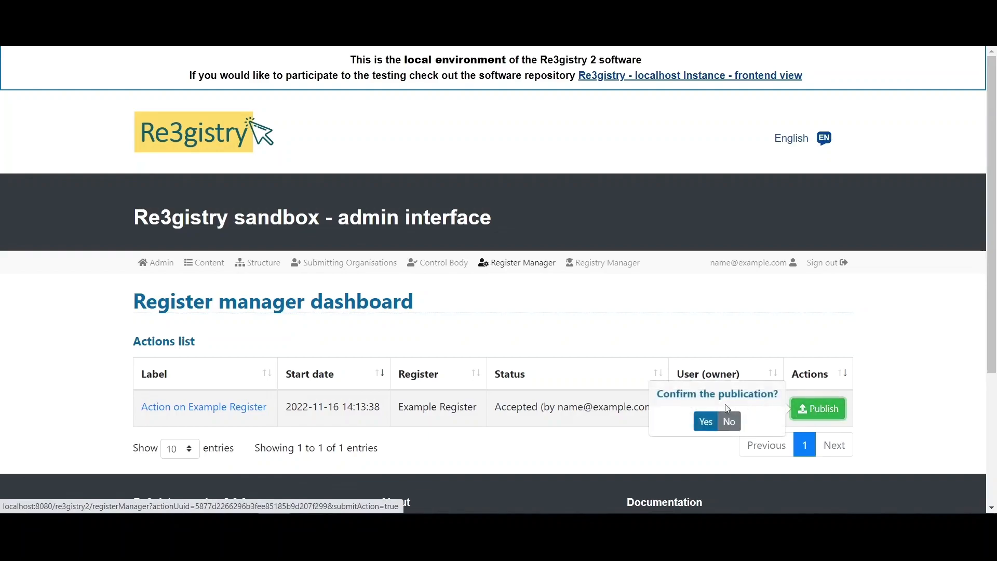
click(706, 423)
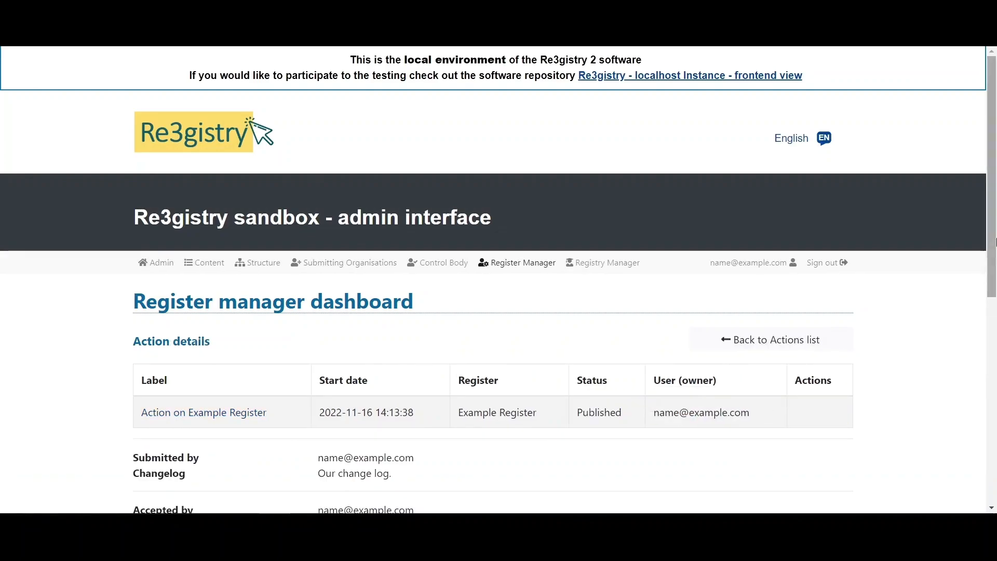
drag(993, 228, 992, 336)
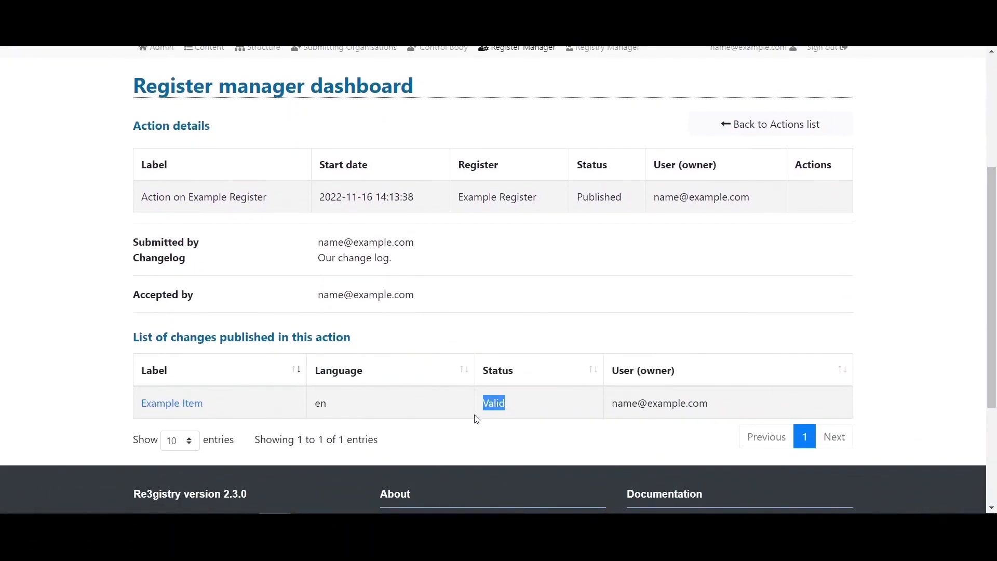
drag(992, 305, 992, 260)
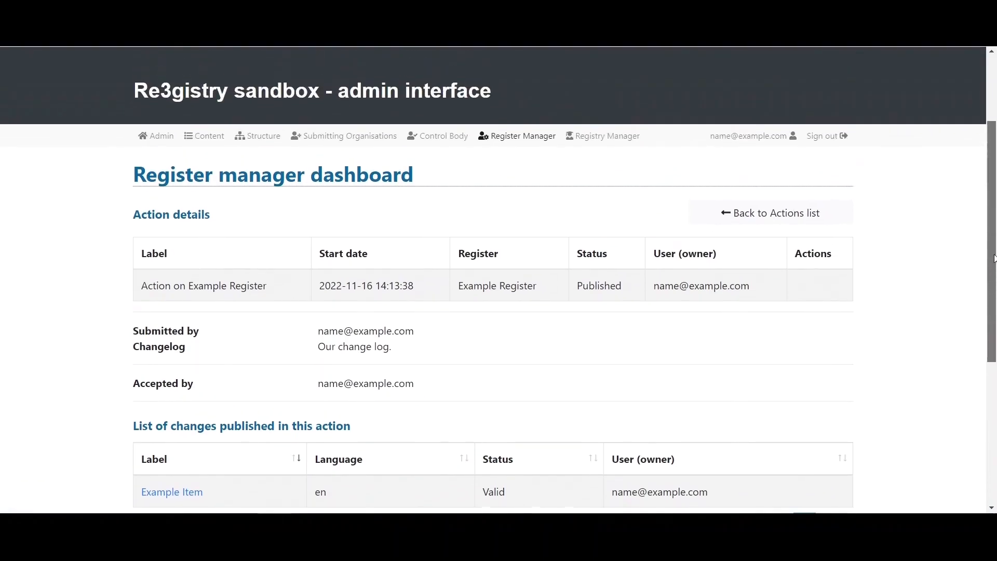
- Verify Example Item is Valid with definition 'Our example item.', then view the public exampleRegistry page
click(200, 137)
drag(993, 171, 993, 337)
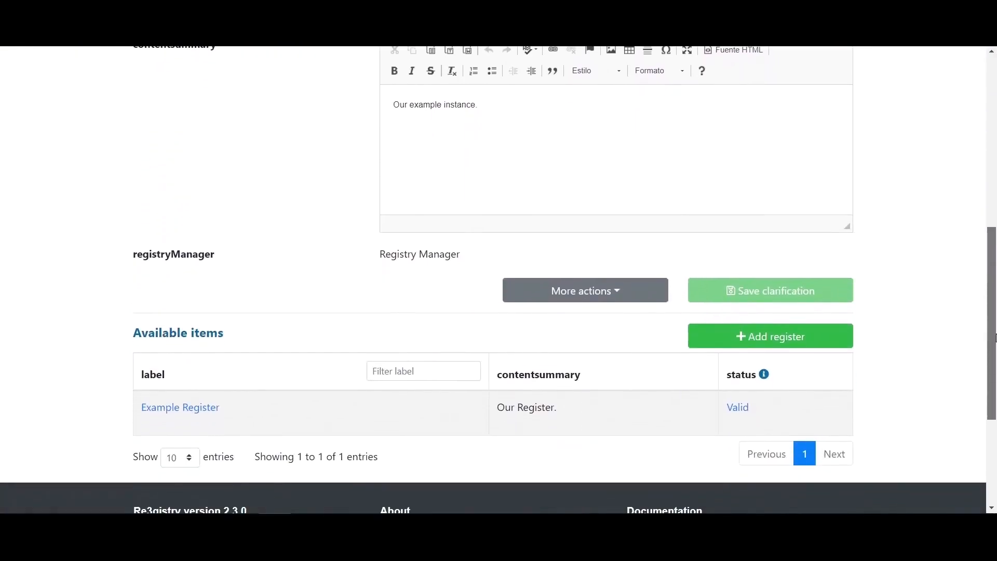
click(189, 411)
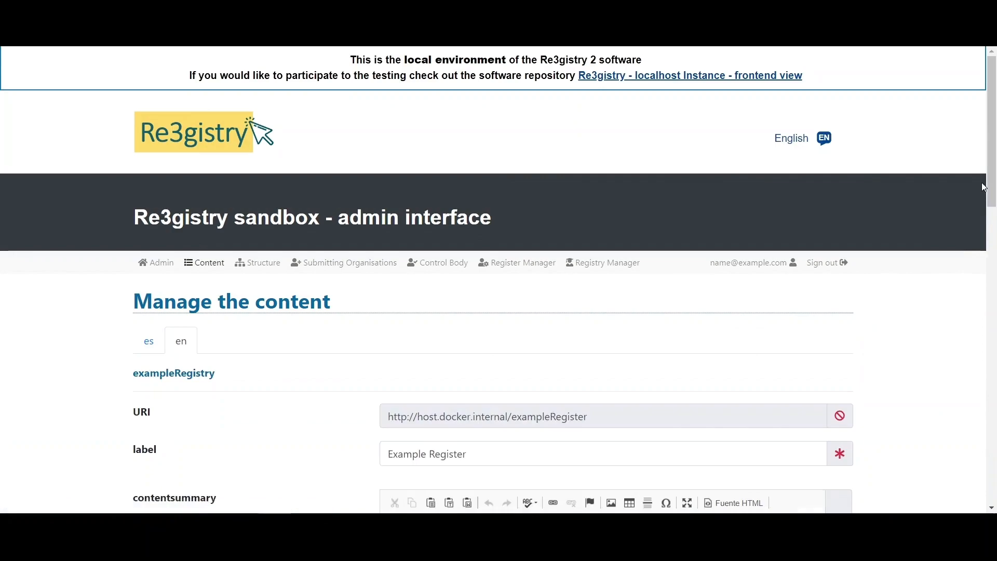
drag(992, 167, 990, 394)
drag(498, 420, 578, 408)
click(600, 429)
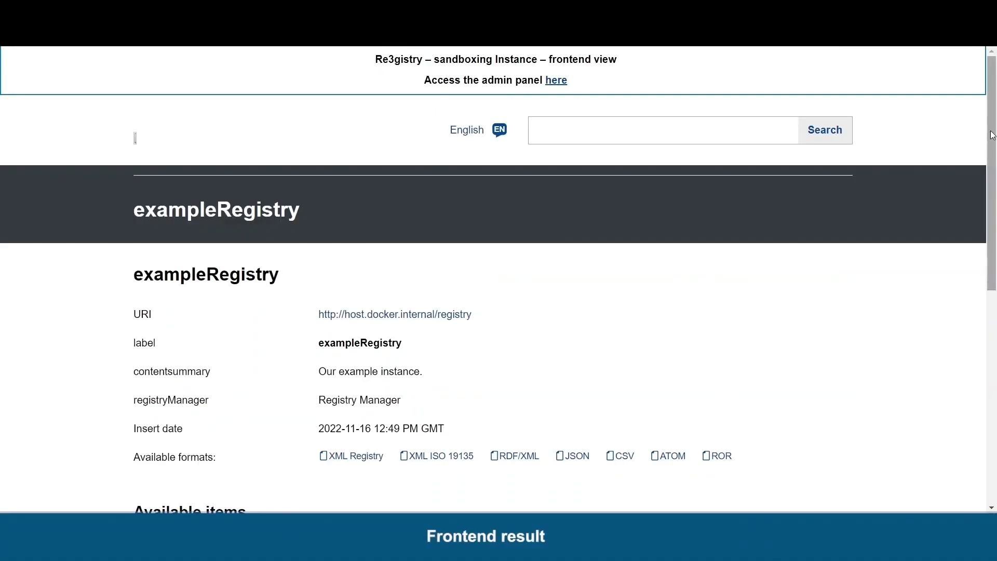
drag(992, 135, 981, 235)
drag(134, 254, 216, 263)
- Show the registry in XML Registry format, then Example Register in XML ISO 19135 format
click(244, 287)
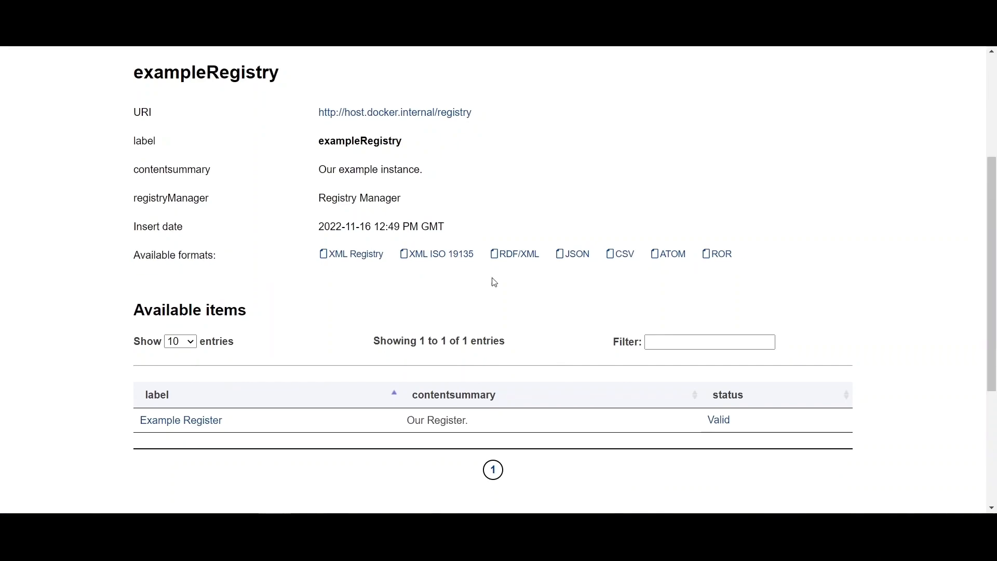
click(334, 256)
click(179, 420)
drag(986, 108, 983, 211)
drag(383, 170, 320, 174)
click(321, 173)
drag(116, 379, 789, 384)
click(790, 384)
click(668, 378)
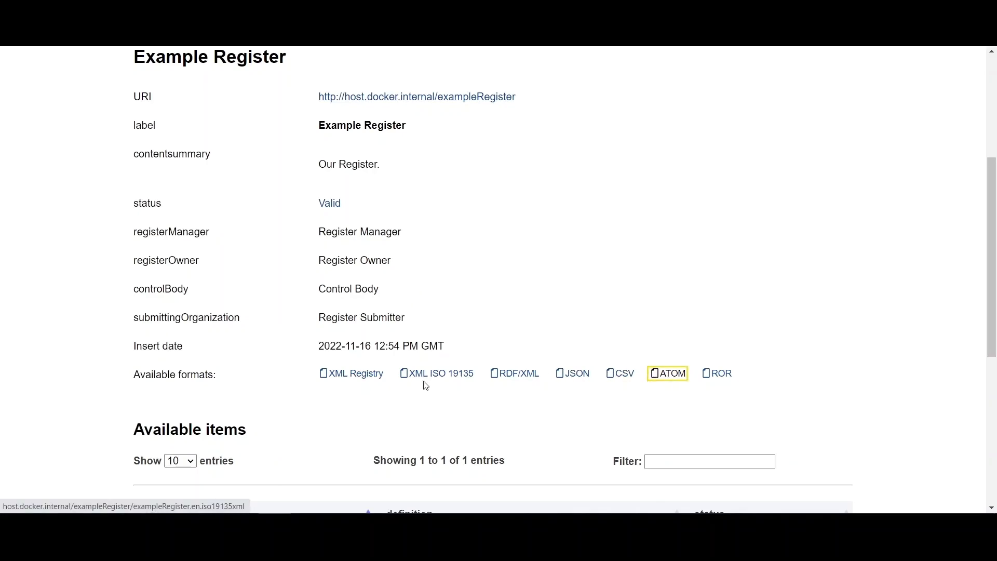
click(463, 378)
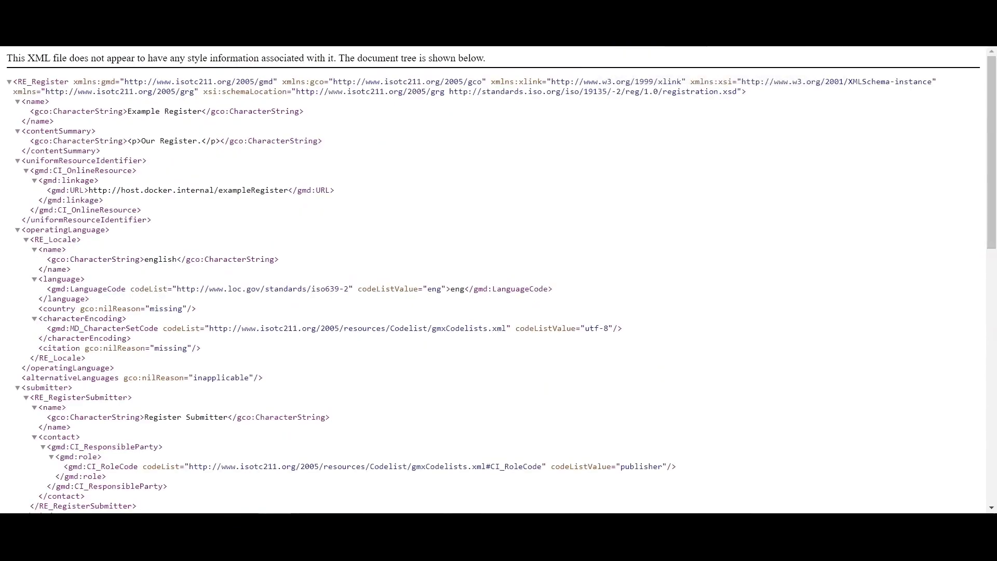
- Return to the Example Register public page and review Example Item's definition 'Our example item.'
key(alt+Left)
click(802, 231)
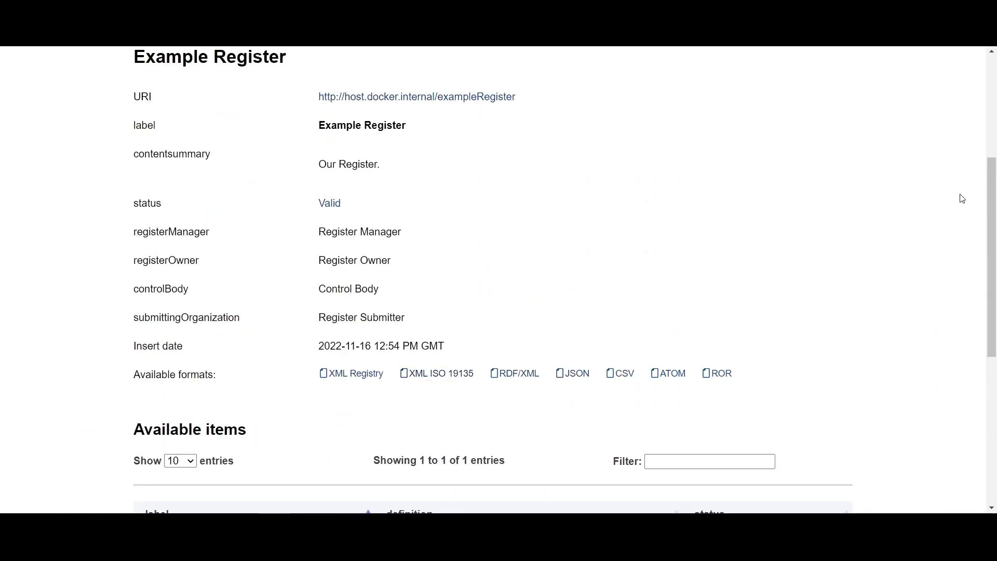
drag(988, 191, 986, 258)
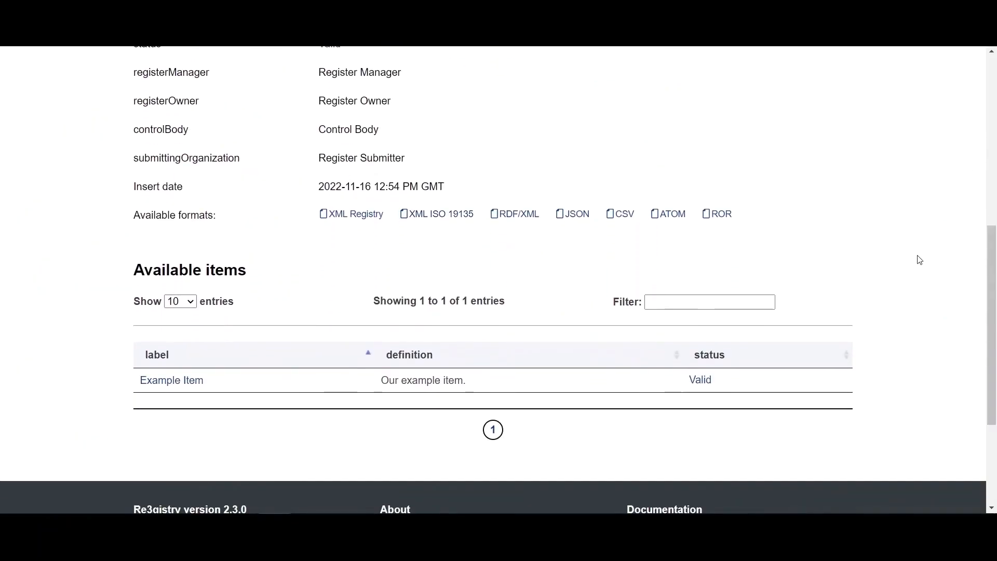
drag(368, 391, 511, 391)
click(267, 393)
- Open Example Item's public page and display it in XML ISO 19135 format
click(169, 383)
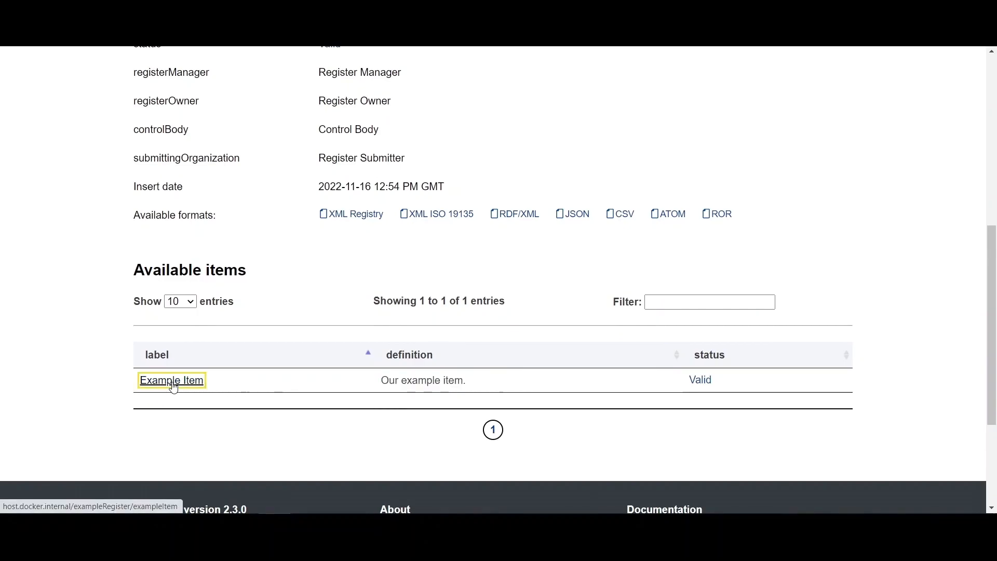
drag(990, 244, 994, 305)
drag(440, 289, 327, 305)
click(312, 310)
drag(116, 400, 743, 385)
click(743, 385)
click(338, 392)
click(459, 384)
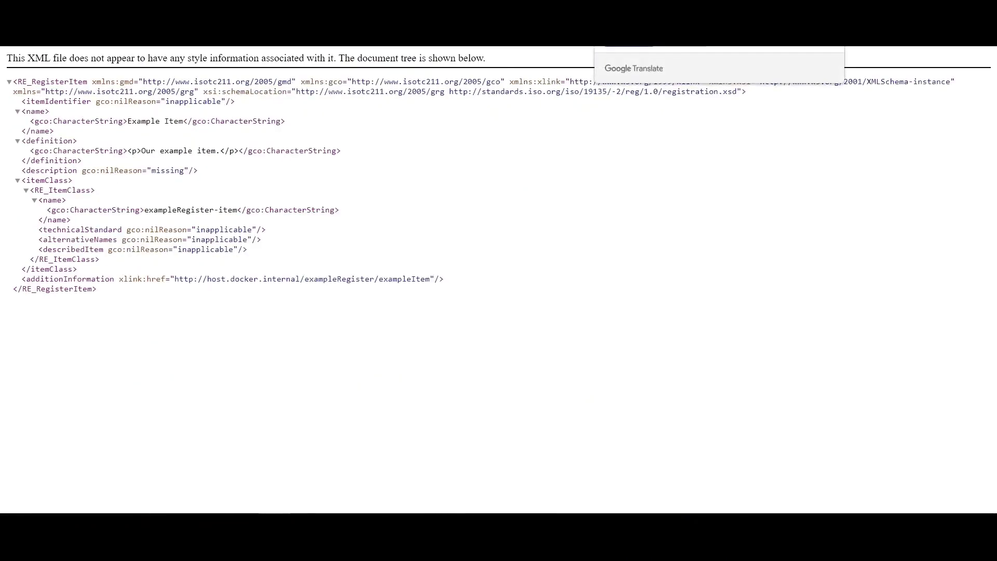
key(ctrl+shift+Tab)
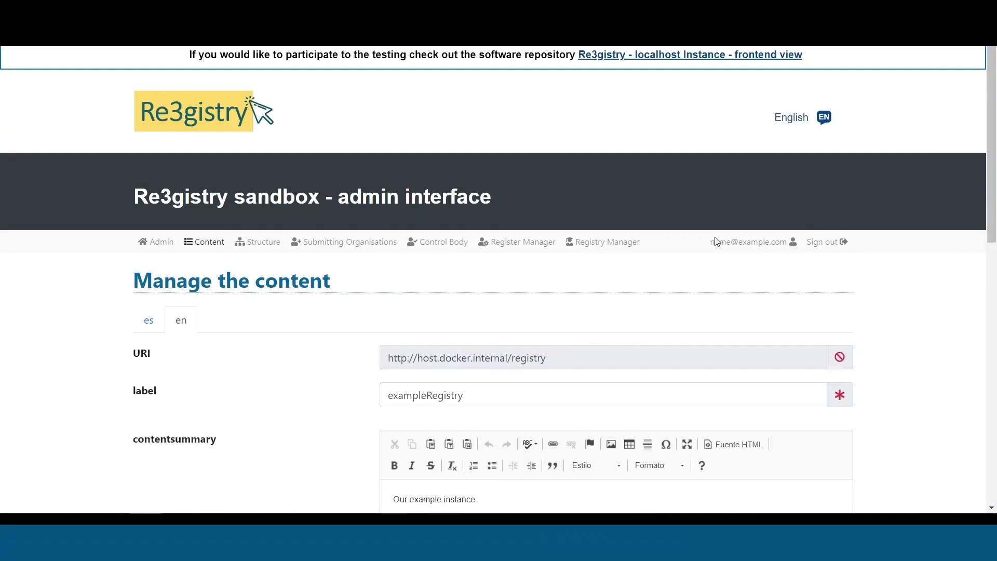
- Review the Example Collection List label and its summary on the registry page
drag(991, 123, 985, 291)
drag(985, 298, 984, 302)
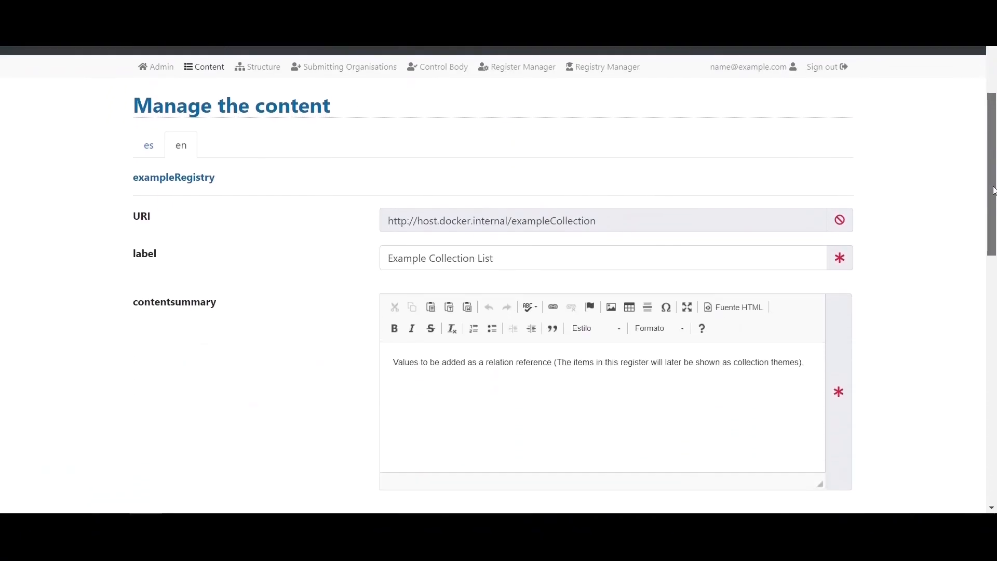
drag(994, 191, 991, 214)
drag(528, 180, 378, 192)
click(388, 296)
drag(400, 288, 596, 291)
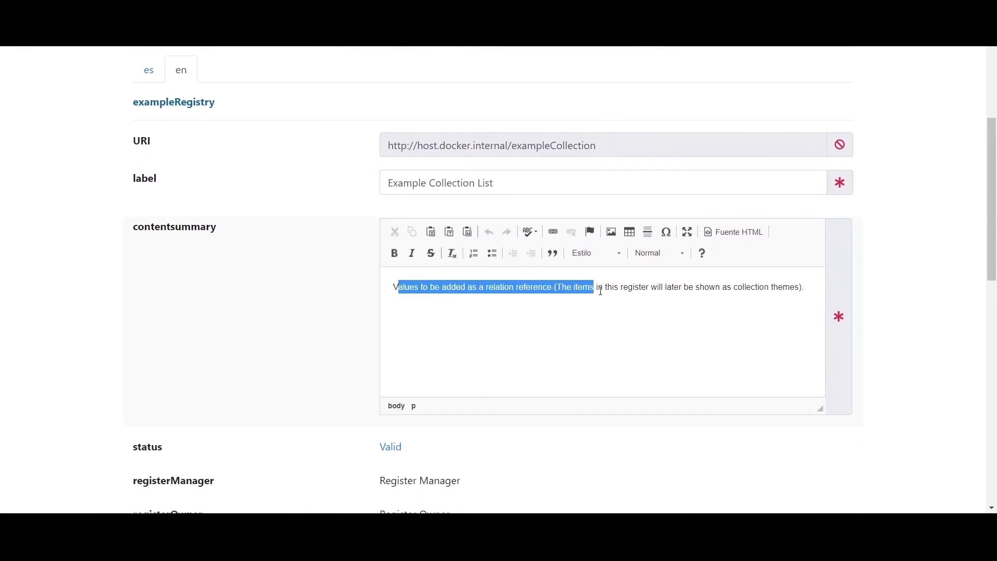
click(740, 286)
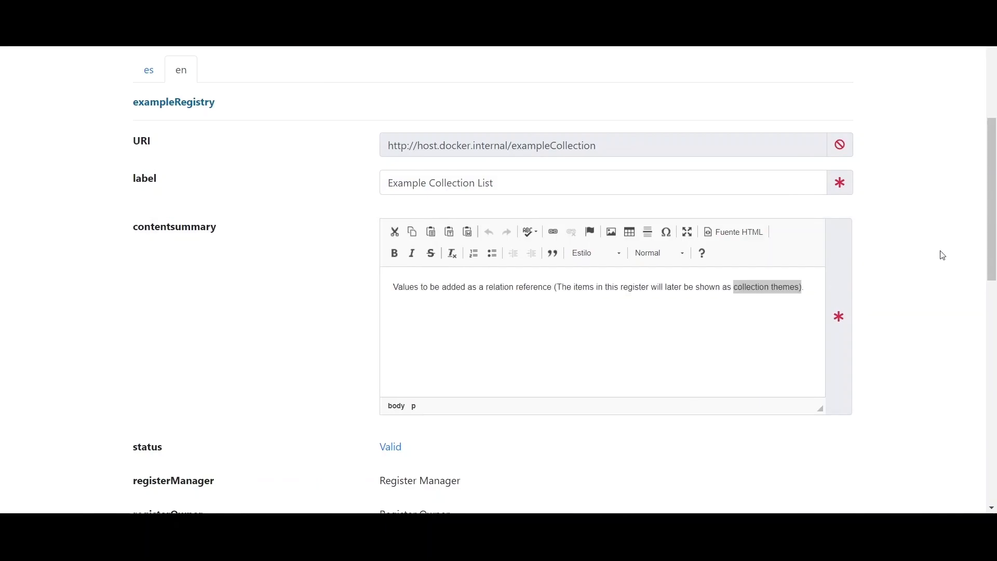
- Open Example Register's content page to see its Valid status and 'Our Register' summary
drag(992, 235, 995, 384)
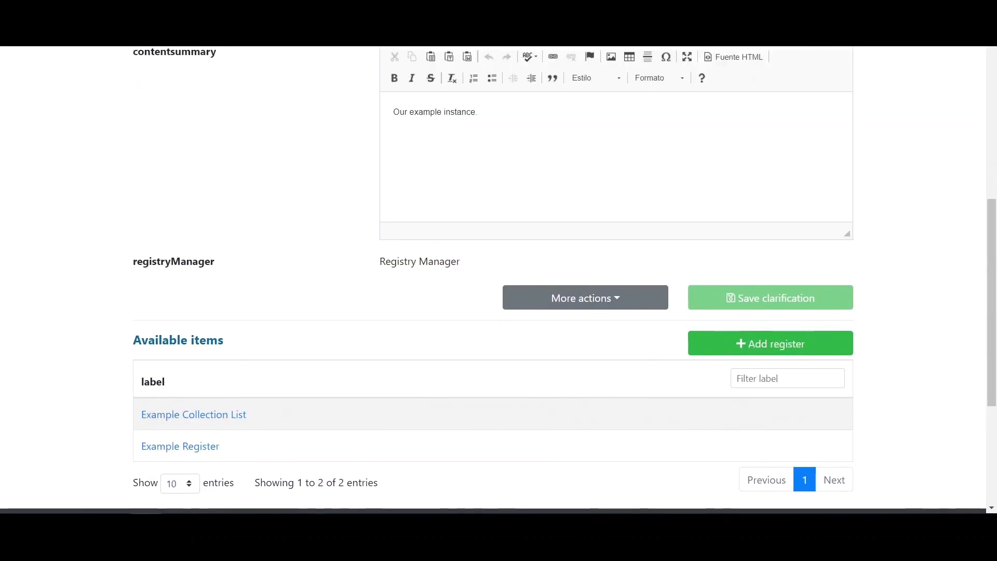
click(176, 448)
drag(992, 117, 994, 248)
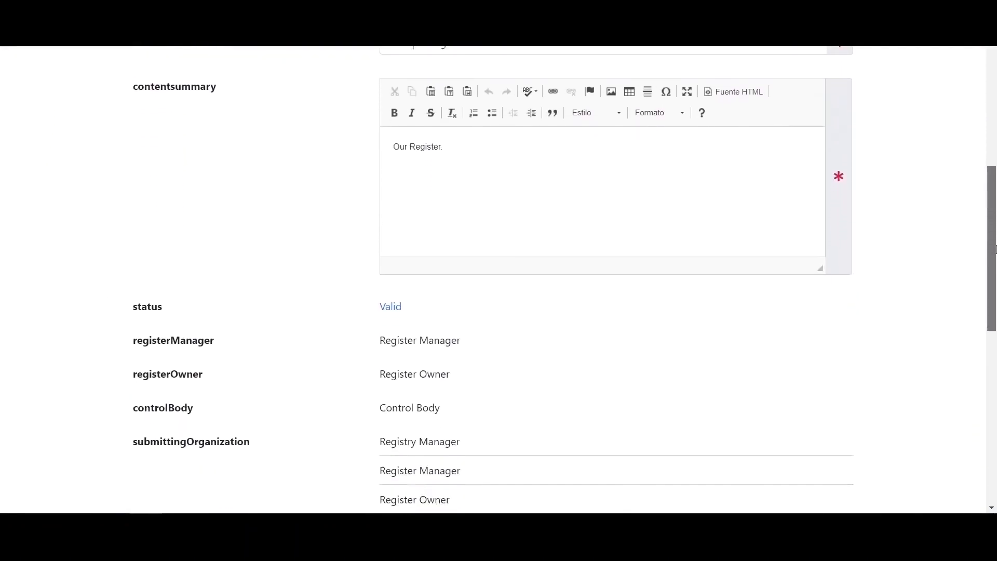
scroll(507, 383, down, 6)
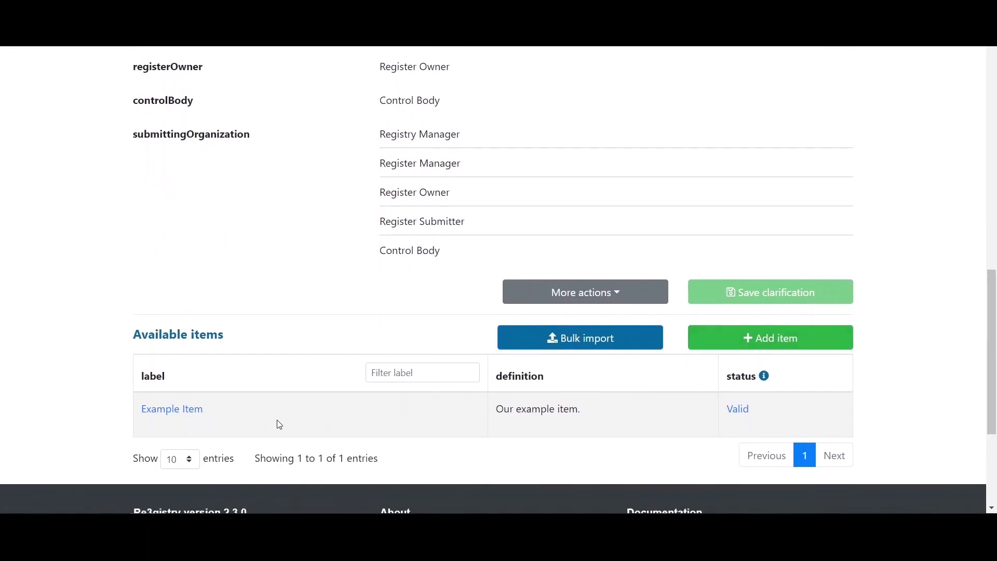
- From Example Item's Manage fields, add the Relation Reference field to the exampleRegister-item class
click(164, 418)
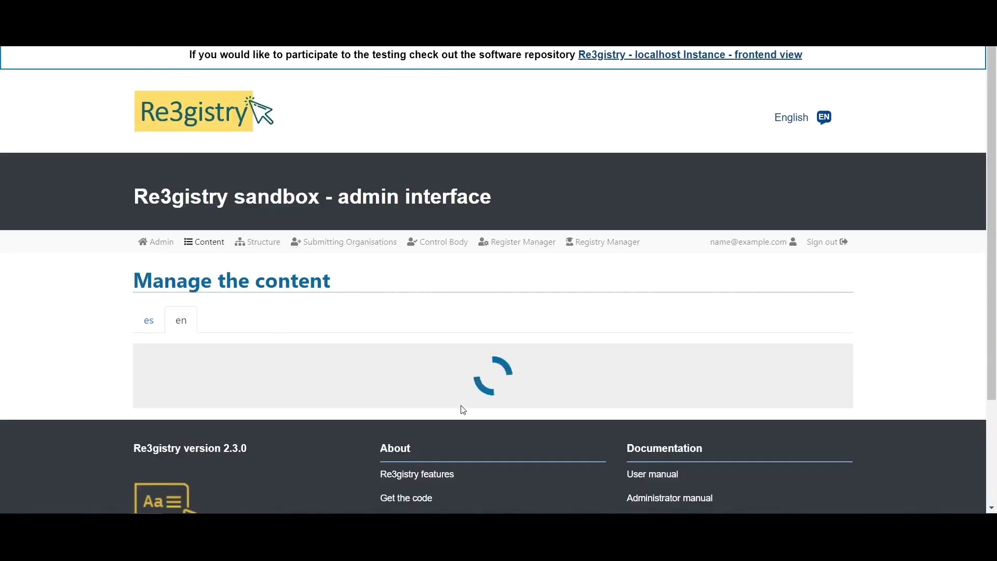
drag(992, 172, 993, 313)
click(587, 454)
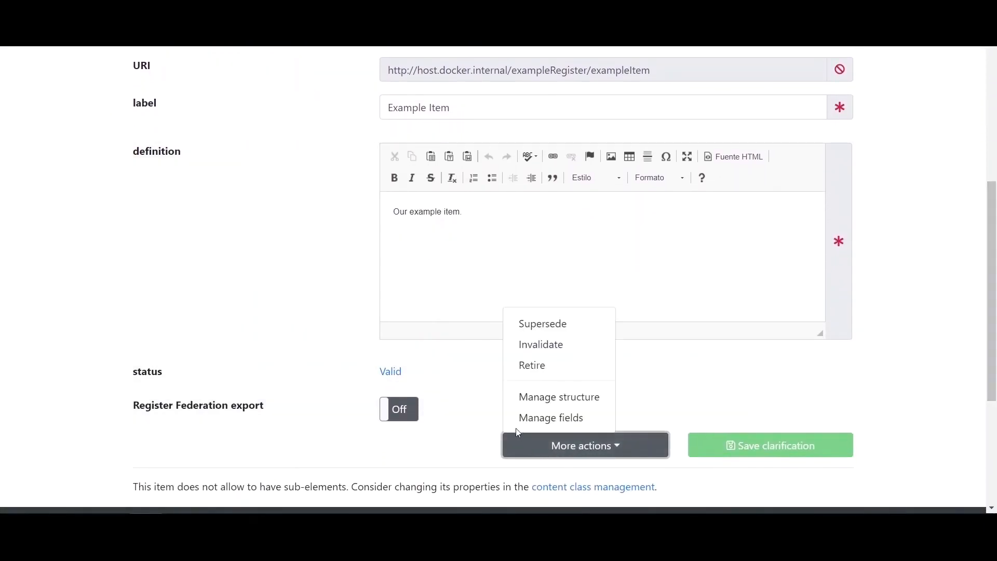
click(561, 420)
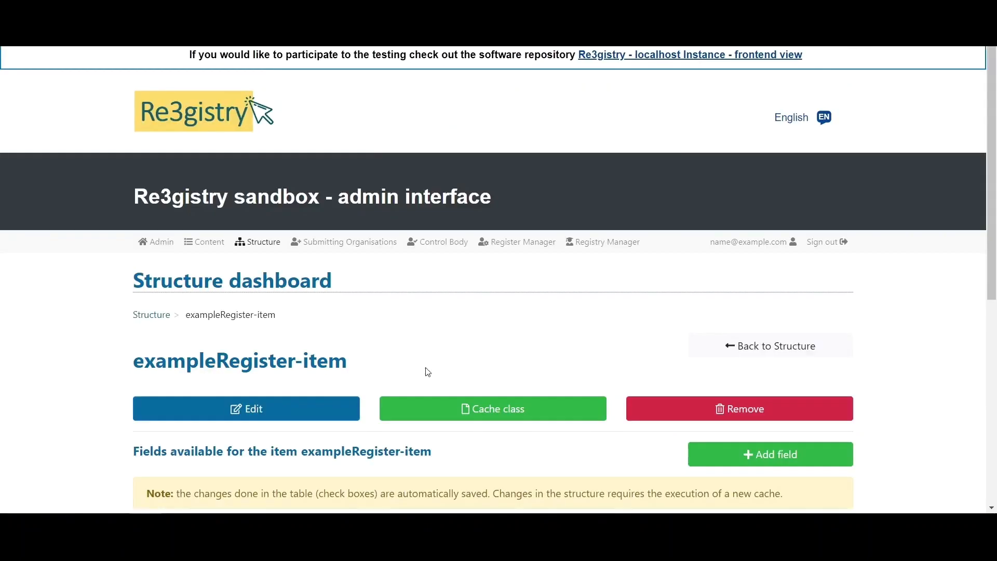
drag(989, 171, 988, 270)
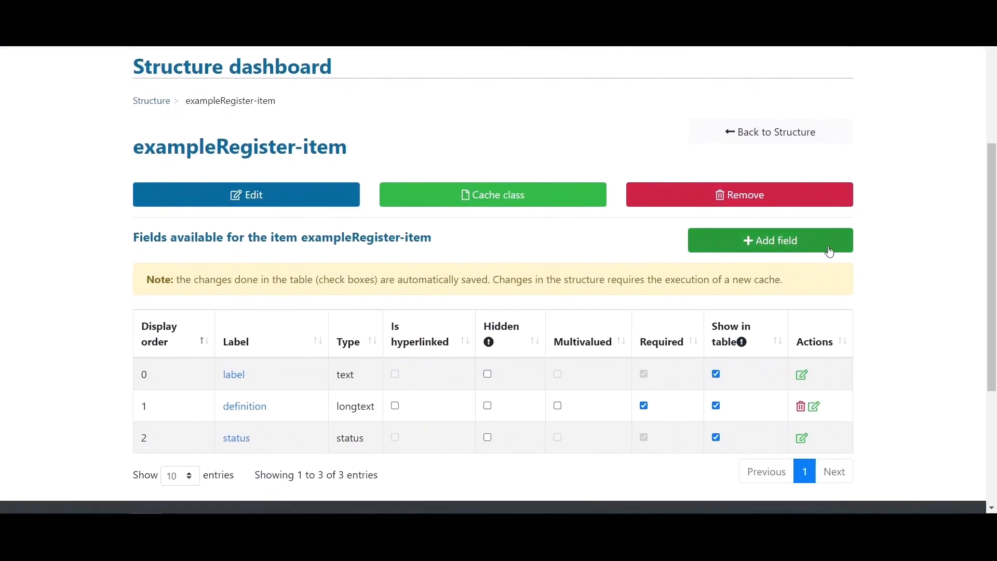
click(805, 250)
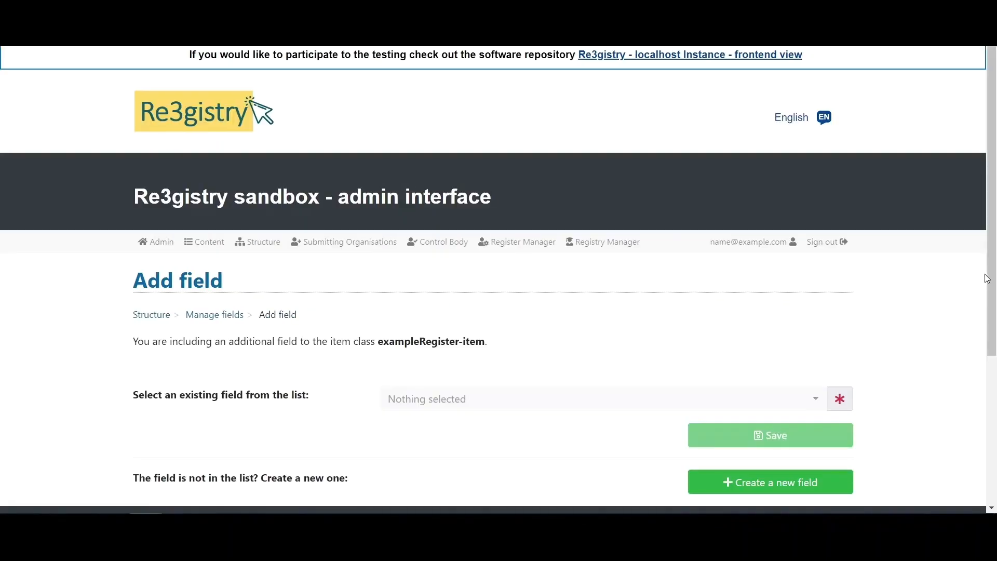
scroll(981, 283, down, 1)
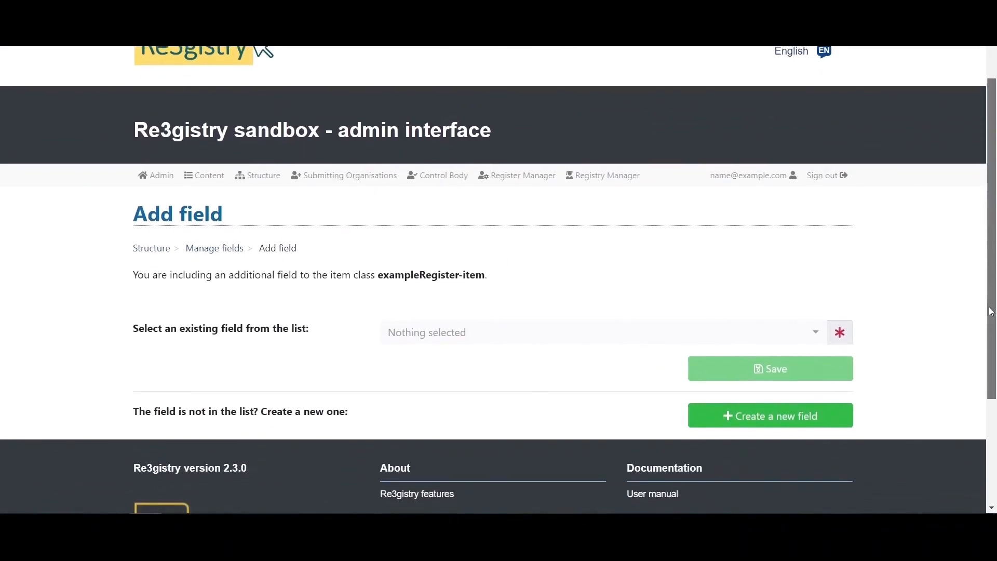
click(502, 340)
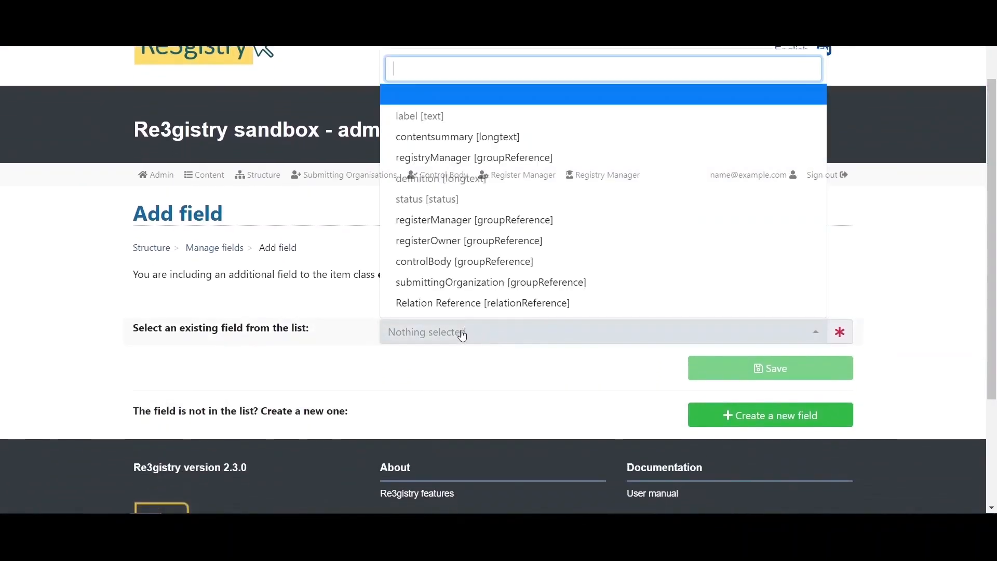
click(596, 306)
click(716, 369)
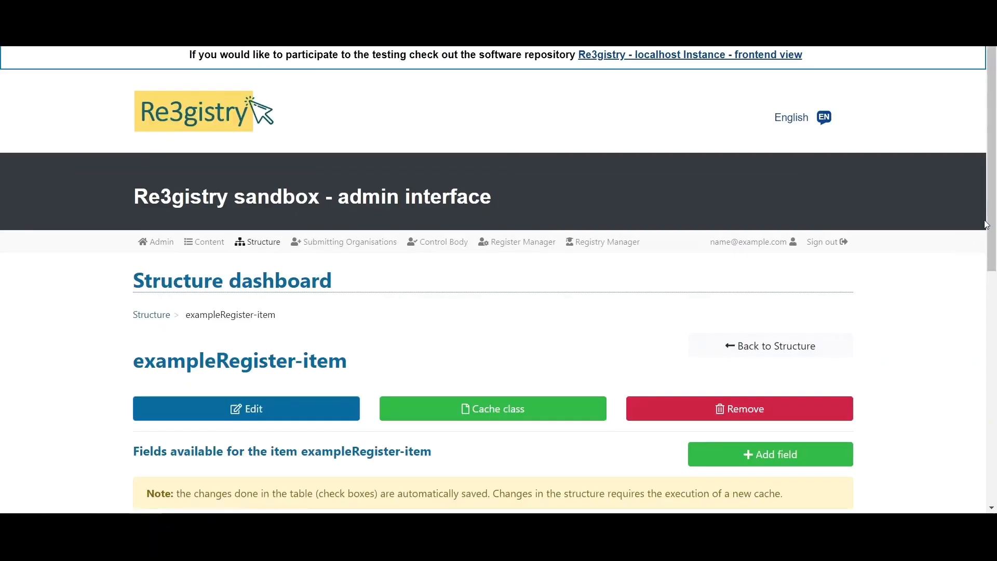
- Relabel the Relation Reference field 'Collection theme' and save it
scroll(987, 226, down, 6)
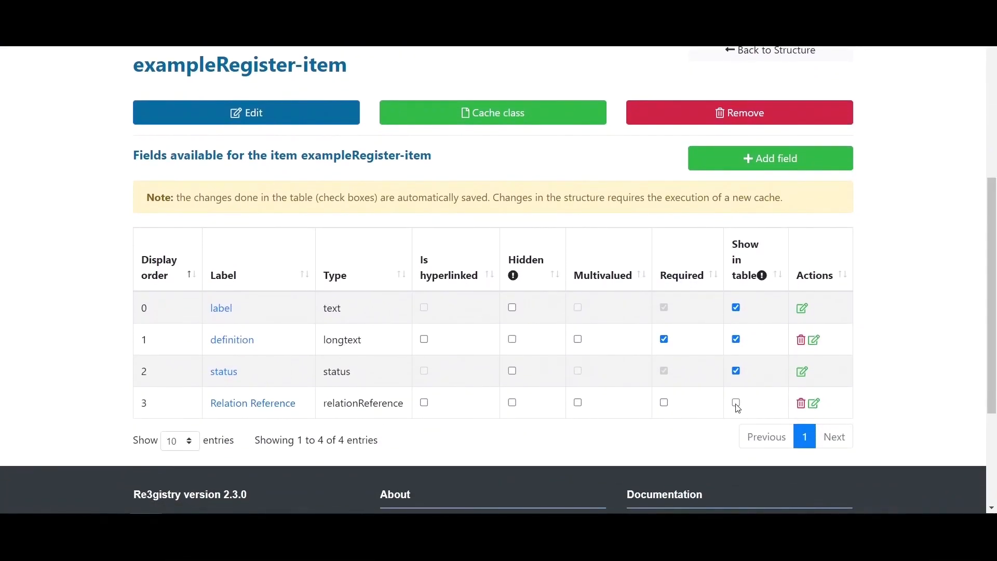
click(814, 403)
scroll(992, 207, down, 5)
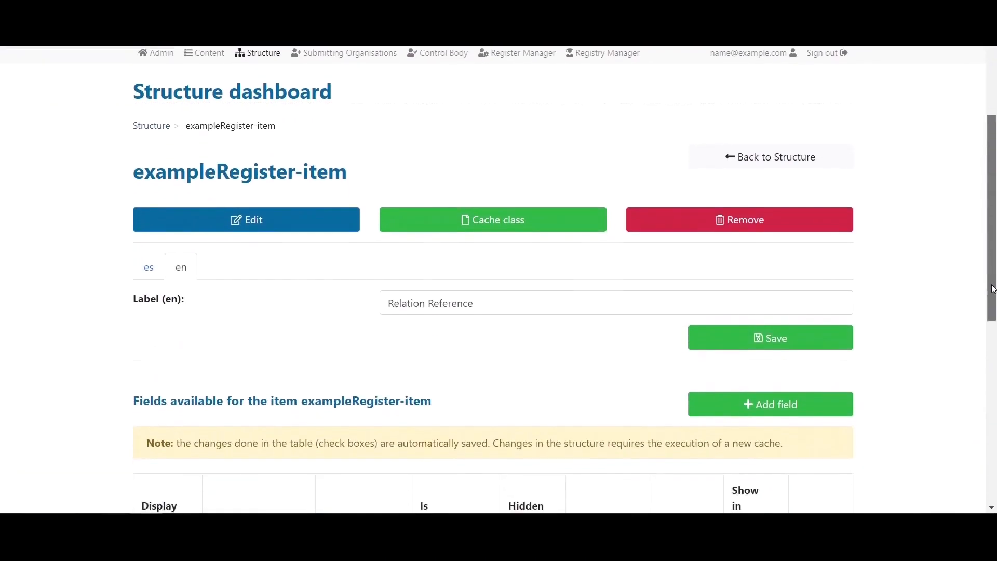
drag(497, 262, 430, 265)
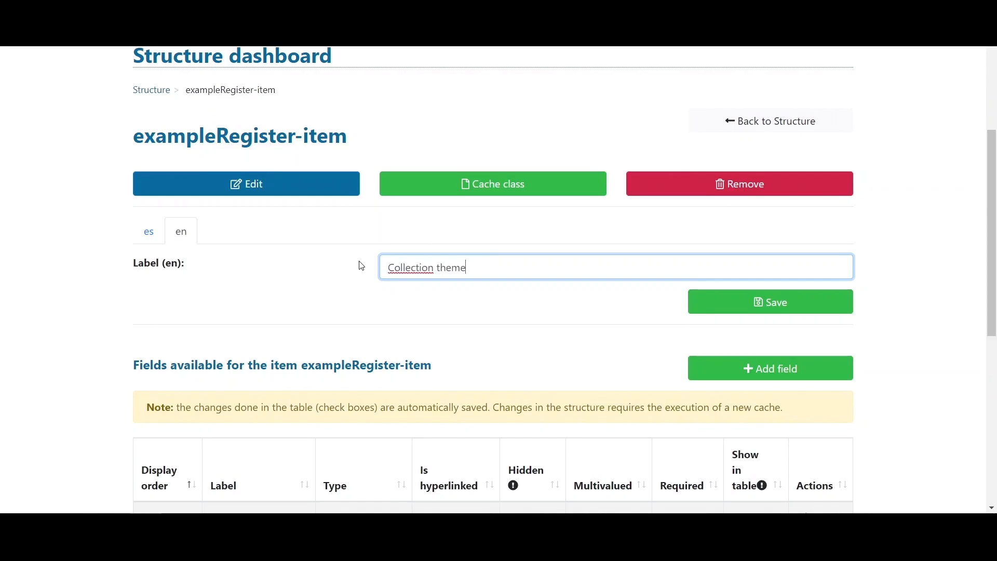
click(753, 301)
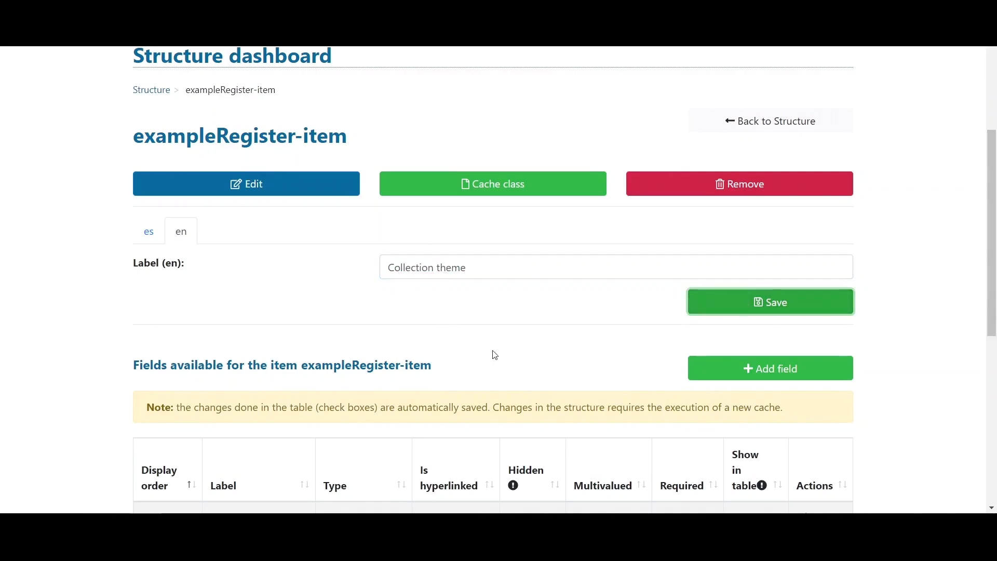
drag(990, 197, 973, 220)
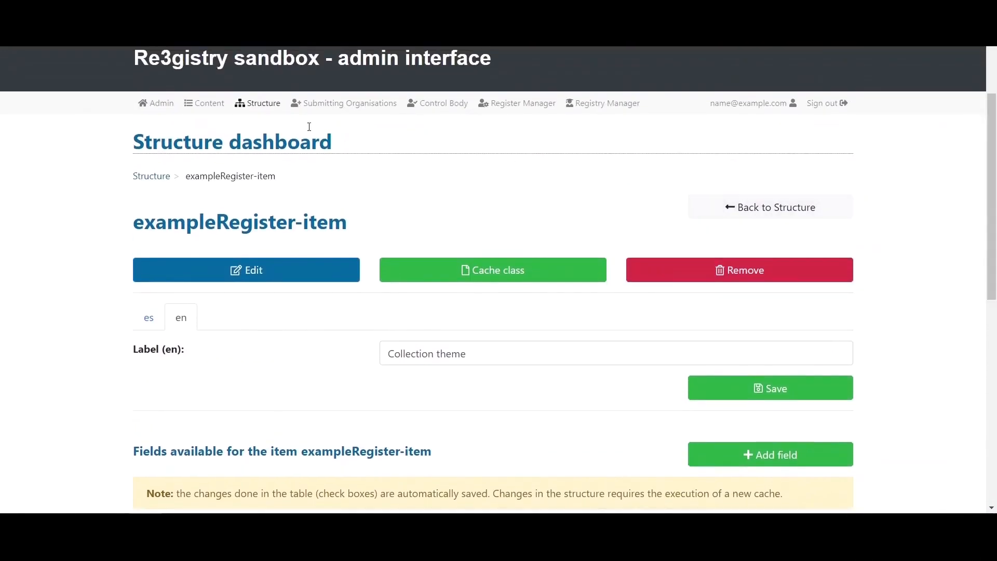
click(203, 113)
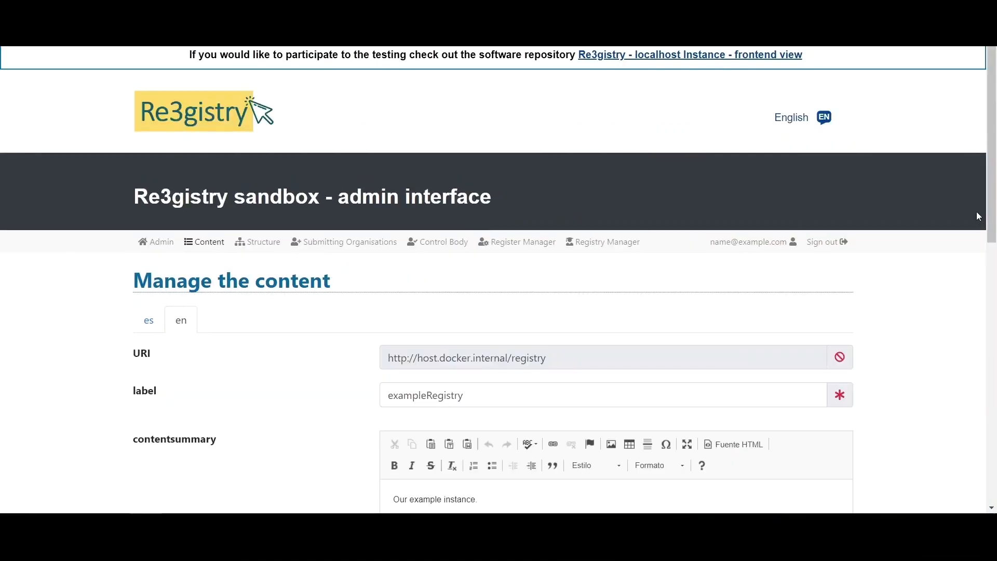
- Open the Example Item's edit page in Example Register
drag(990, 218, 989, 392)
click(190, 394)
drag(991, 131, 990, 356)
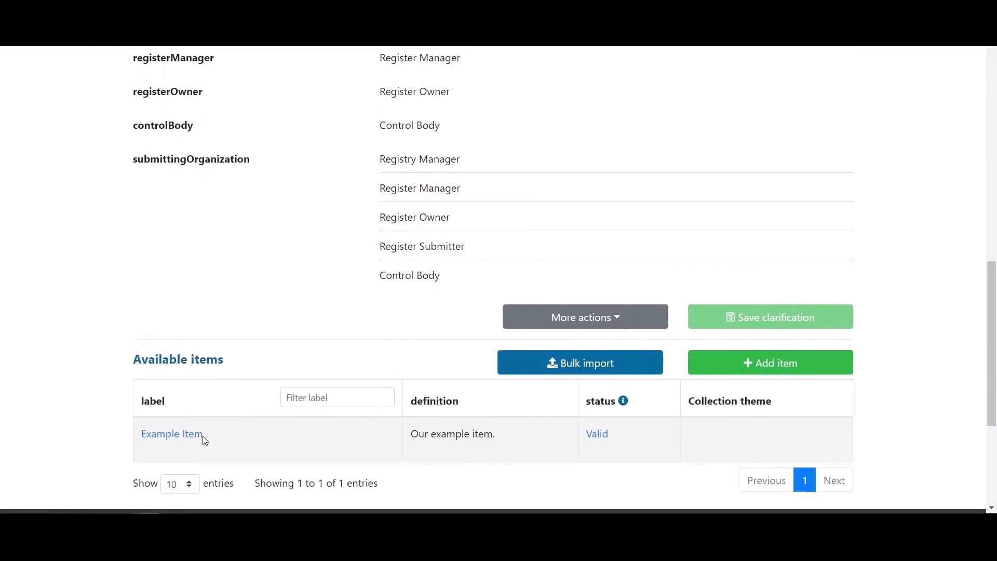
click(171, 435)
- Add Reference Theme 1 as the item's Collection theme and save it as a proposal
drag(992, 174, 994, 360)
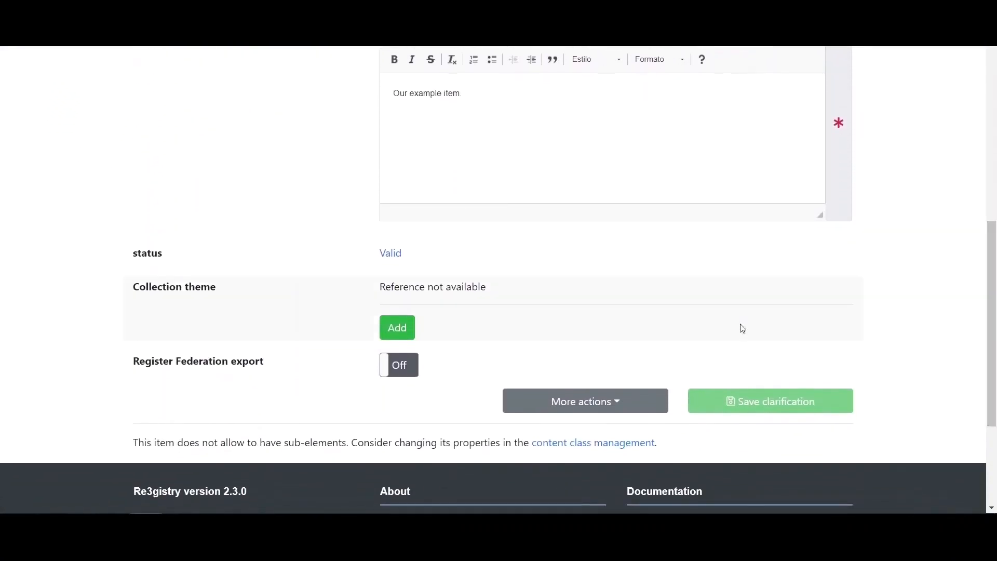
click(397, 330)
click(515, 332)
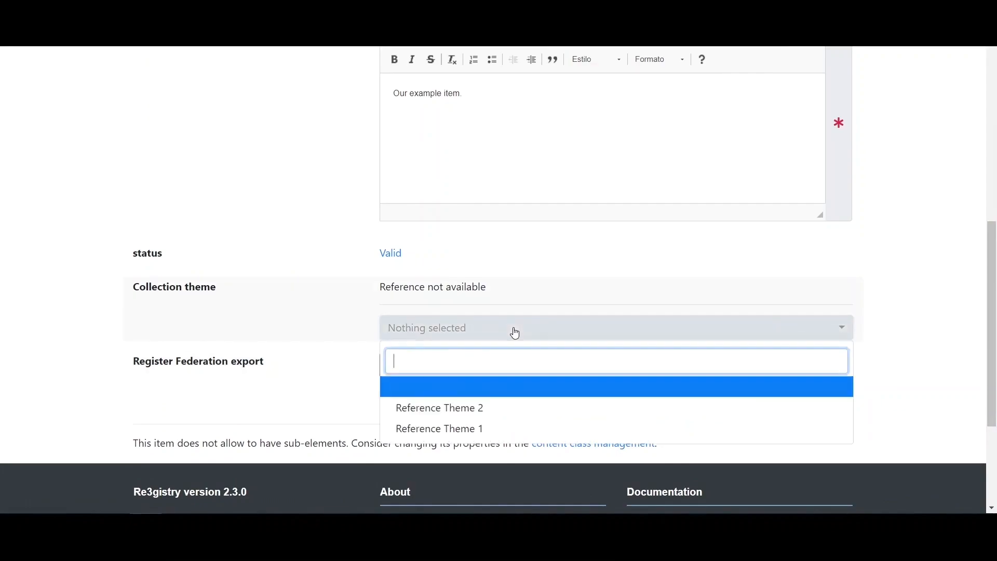
click(422, 430)
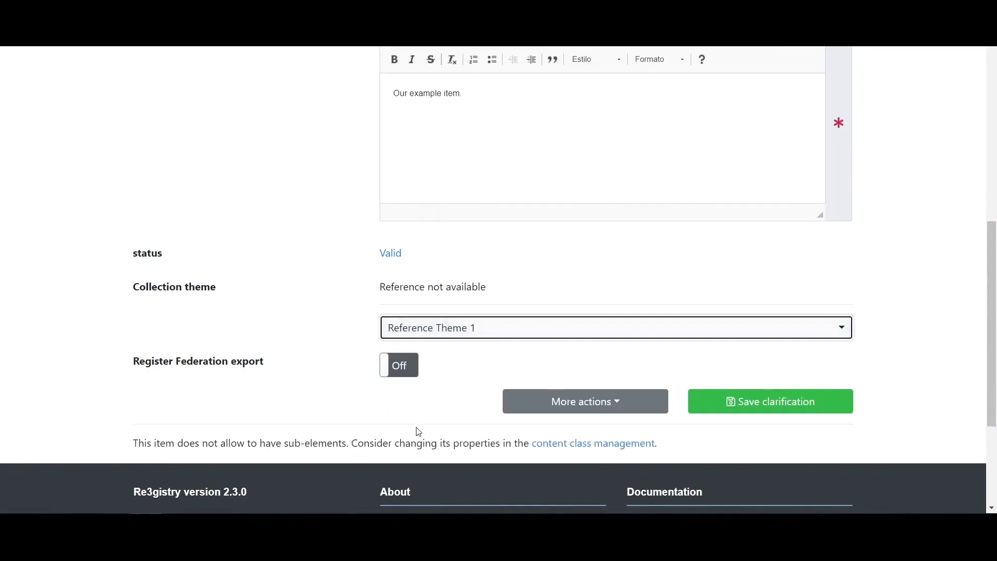
click(756, 407)
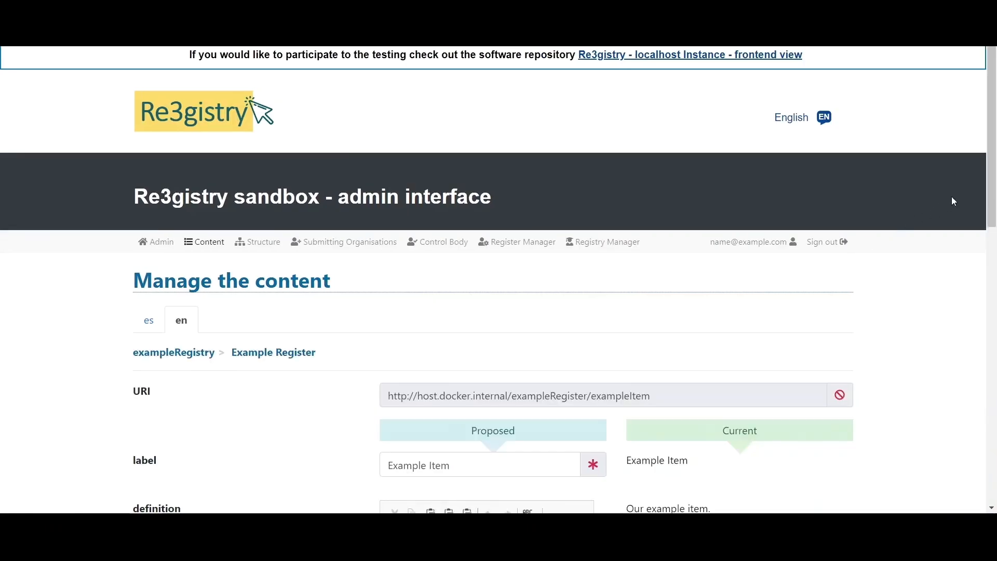
drag(991, 186, 991, 228)
- Submit the Example Register change to the Control Body with a change log
click(364, 99)
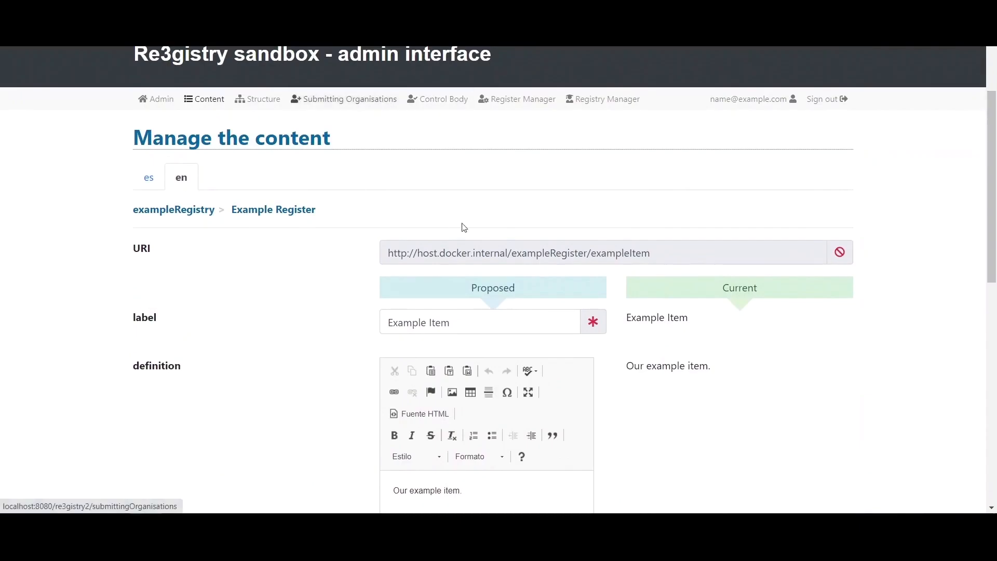
click(769, 387)
click(532, 295)
text(Log.)
click(580, 432)
- Approve the submitted Example Register action as the Control Body
click(458, 248)
click(795, 388)
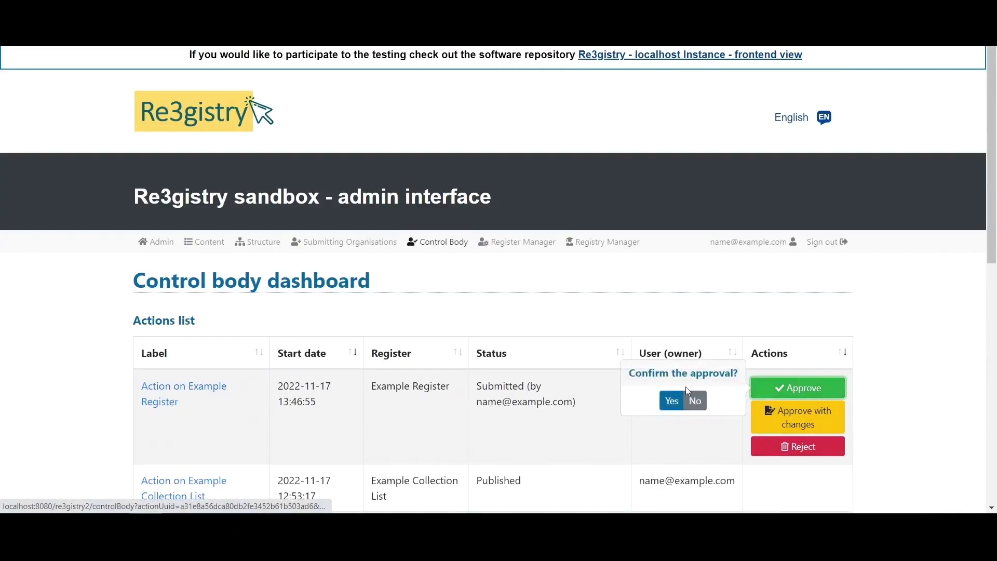
click(672, 401)
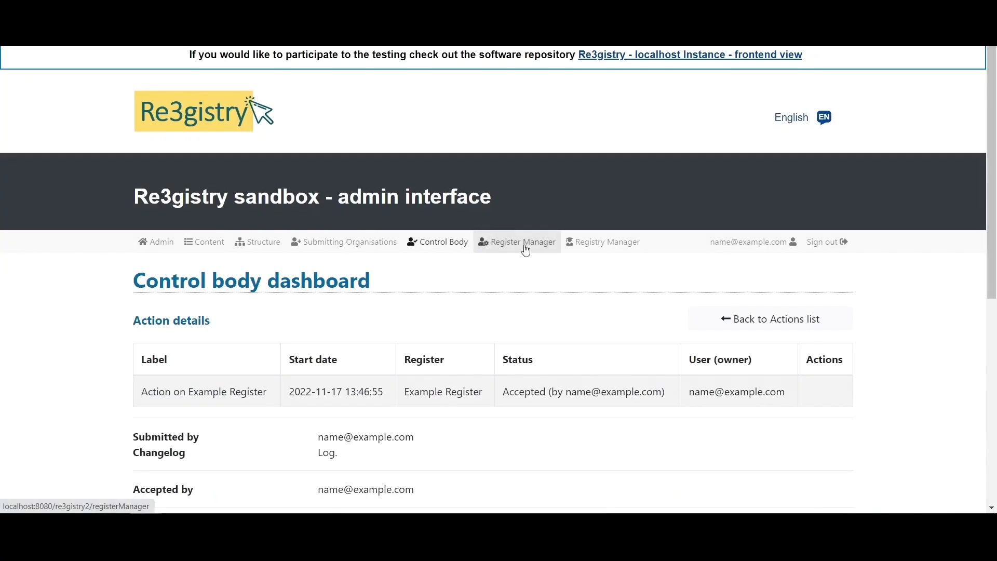
- Publish the accepted action as Register Manager and return to content management
click(476, 272)
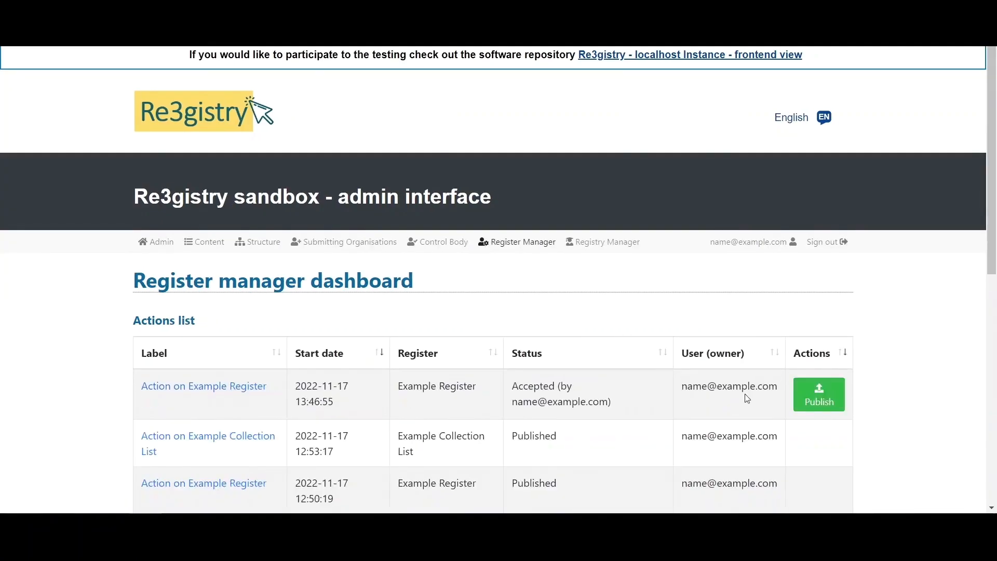
click(818, 395)
click(706, 409)
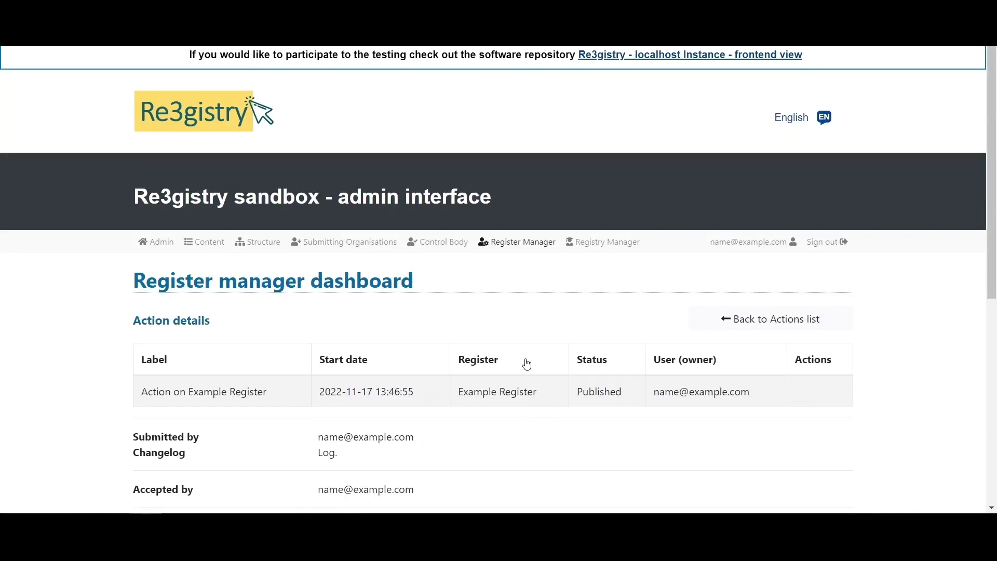
click(200, 248)
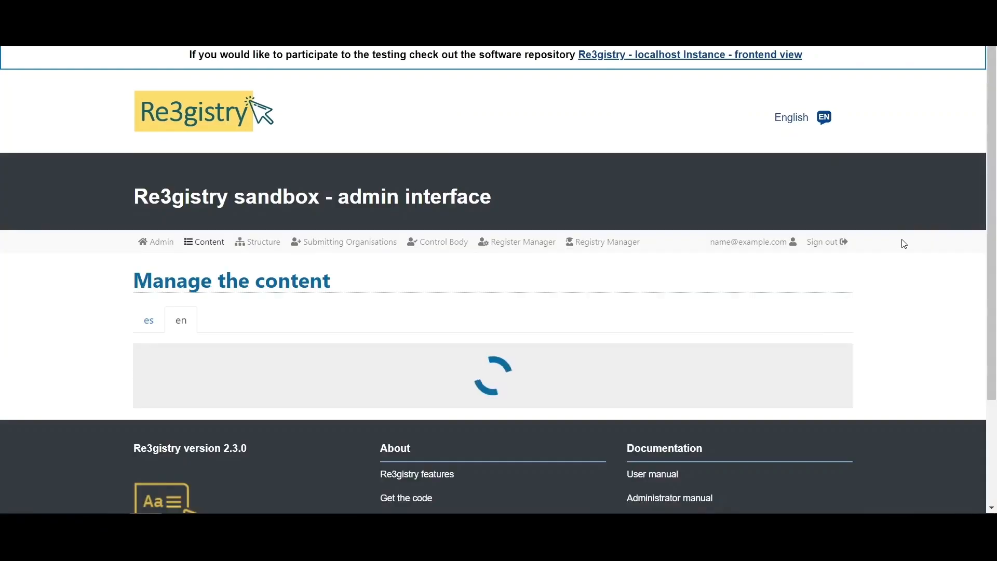
- Open Example Register and follow its Reference Theme 1 collection theme link
drag(989, 178, 972, 340)
click(197, 444)
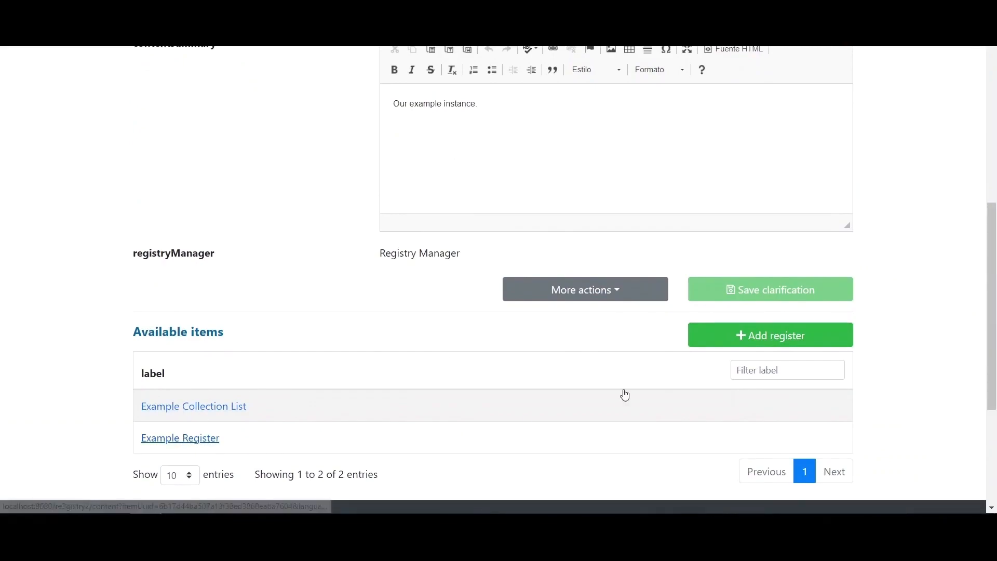
drag(990, 144, 968, 382)
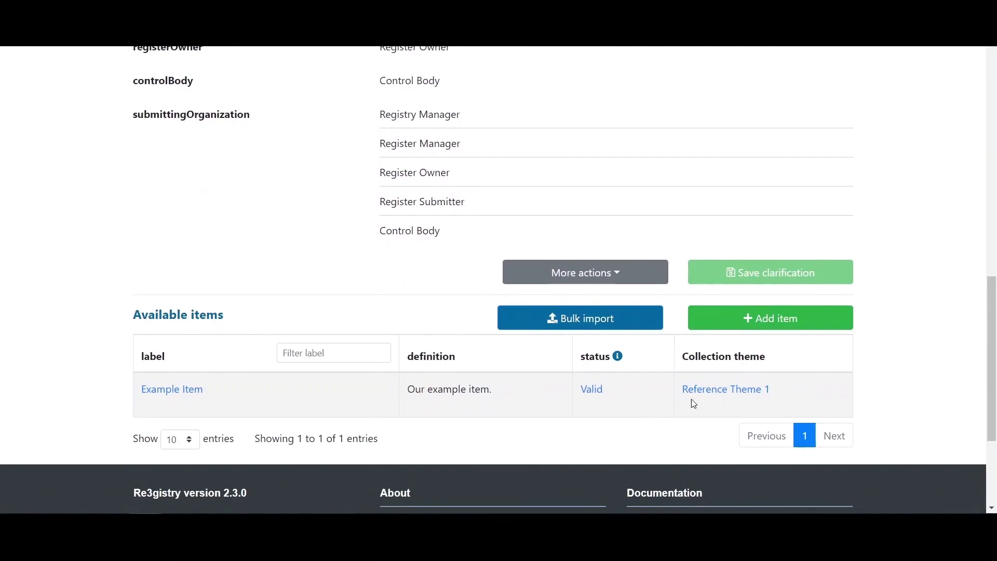
click(732, 392)
- Open Example Item to confirm its Reference Theme 1 collection theme, then review the ISO 19135 workflow description
drag(991, 218, 994, 336)
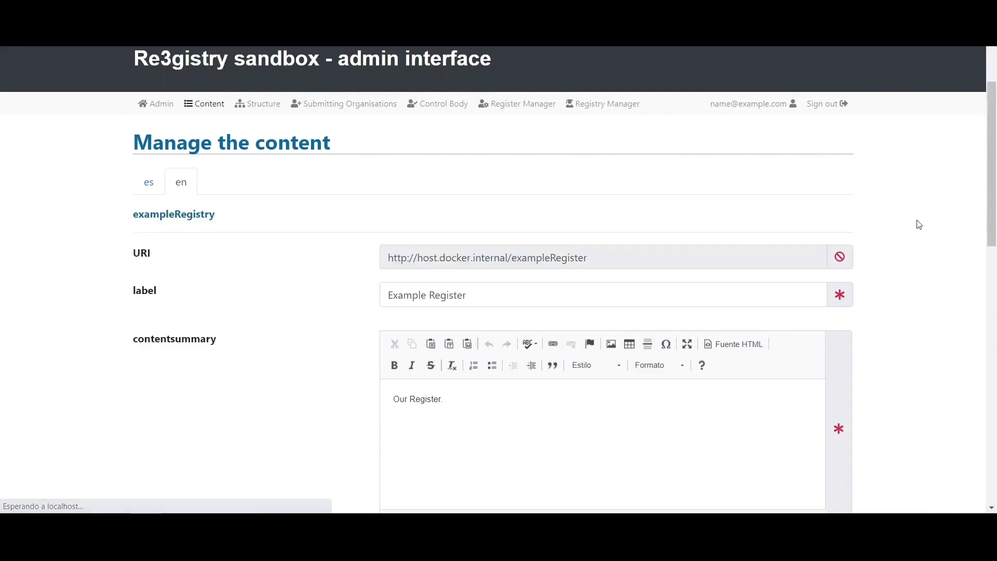
drag(992, 157, 990, 356)
click(169, 363)
drag(989, 168, 990, 332)
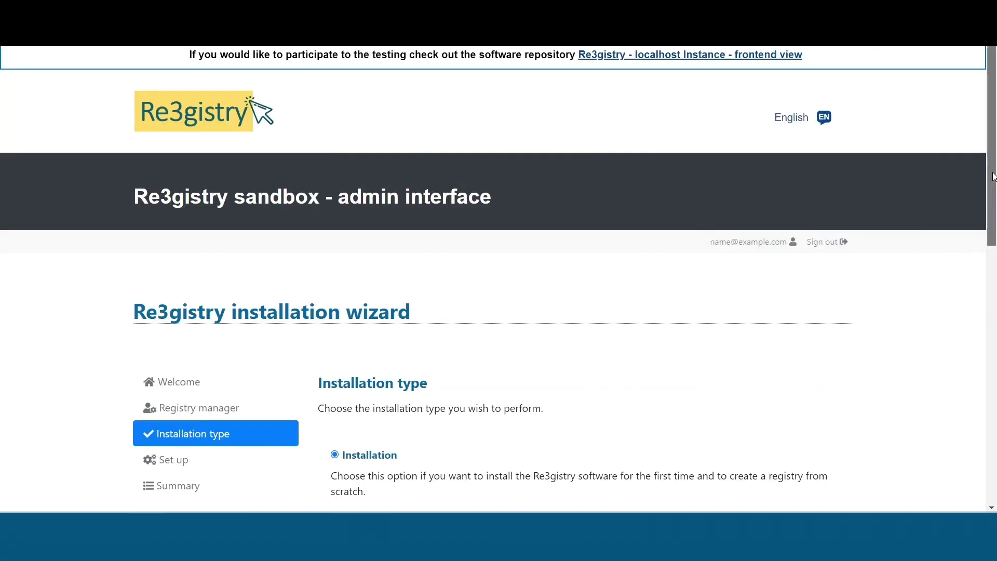
drag(987, 191, 986, 342)
drag(337, 336, 606, 358)
- Choose the Simplified workflow for the registry and save the choice
click(431, 351)
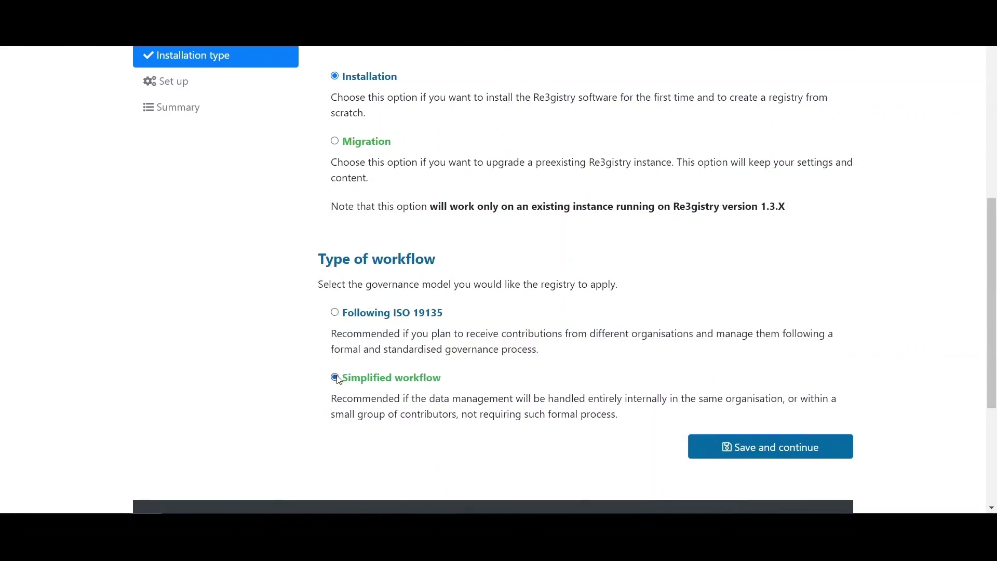
drag(326, 401, 729, 400)
drag(850, 407, 811, 420)
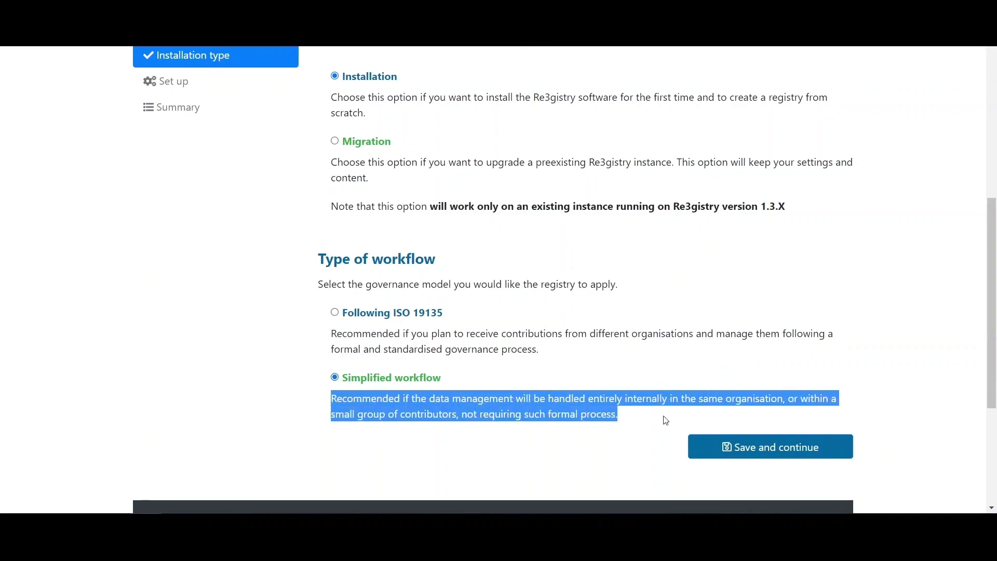
click(618, 421)
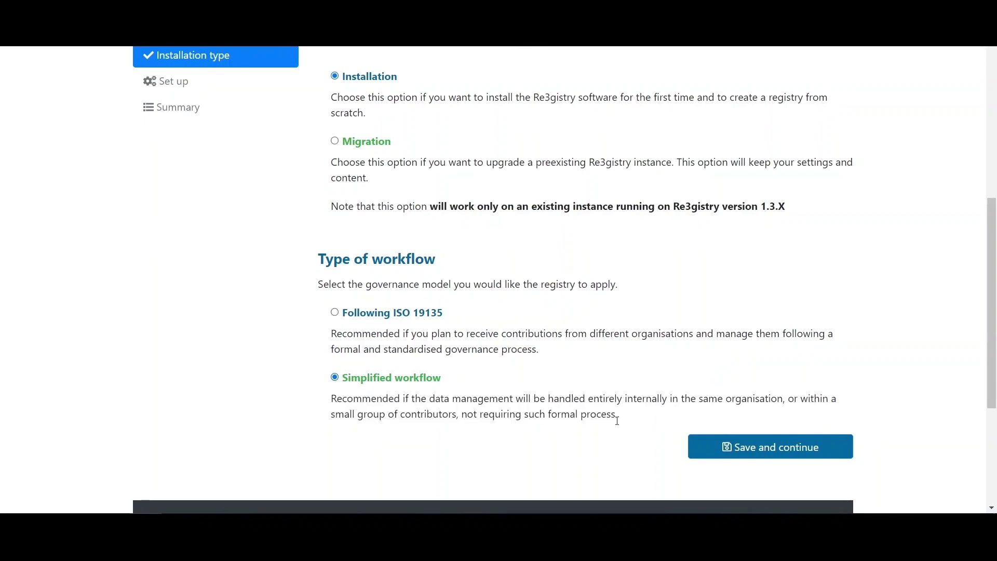
click(764, 456)
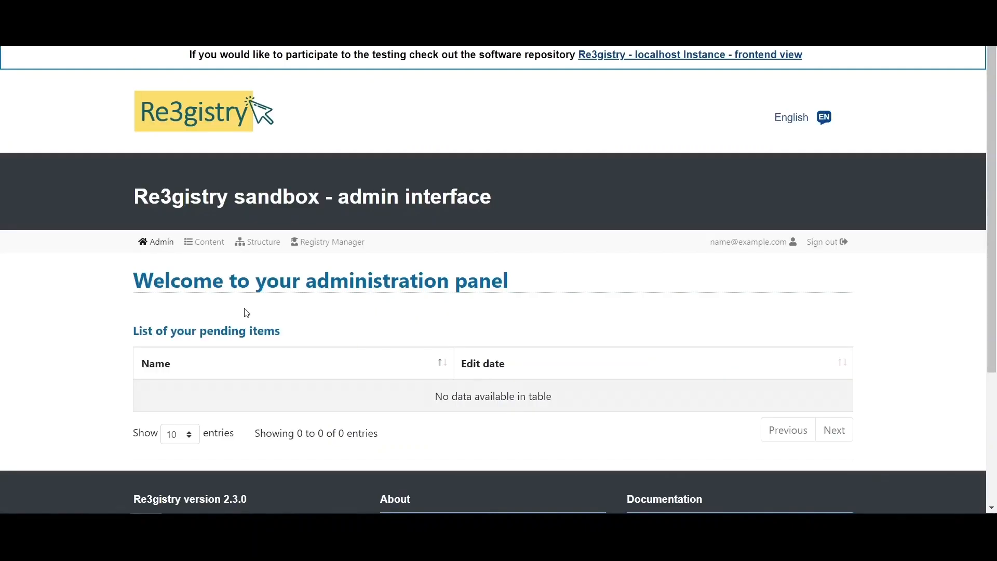
- Open the Add an item form for Example Register
click(203, 243)
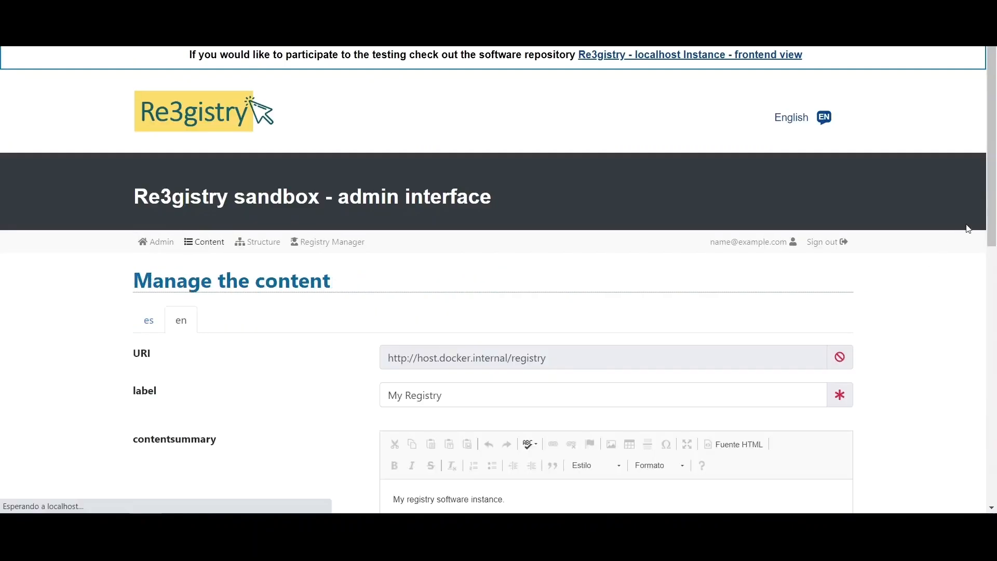
drag(992, 196, 986, 349)
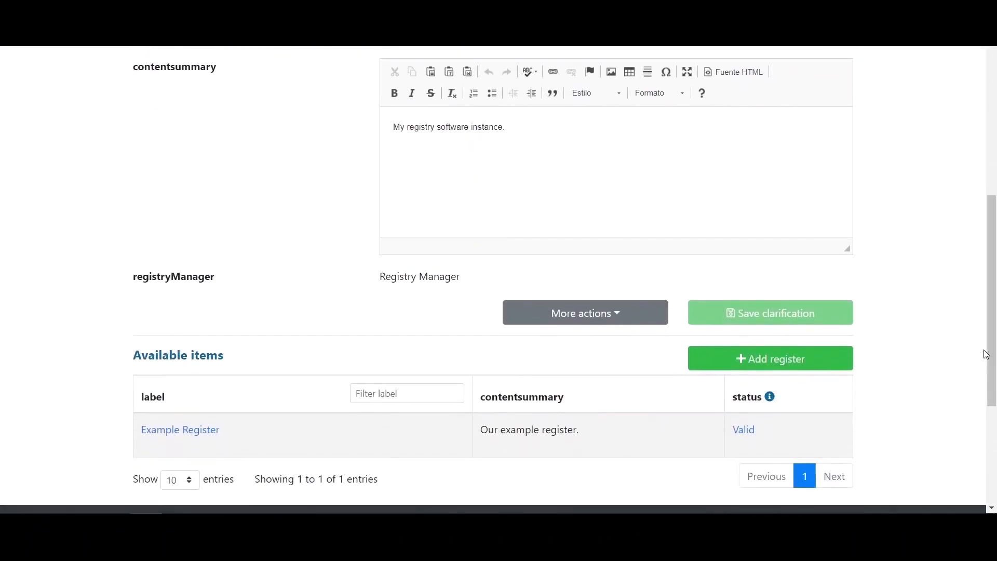
click(158, 424)
drag(991, 166, 985, 375)
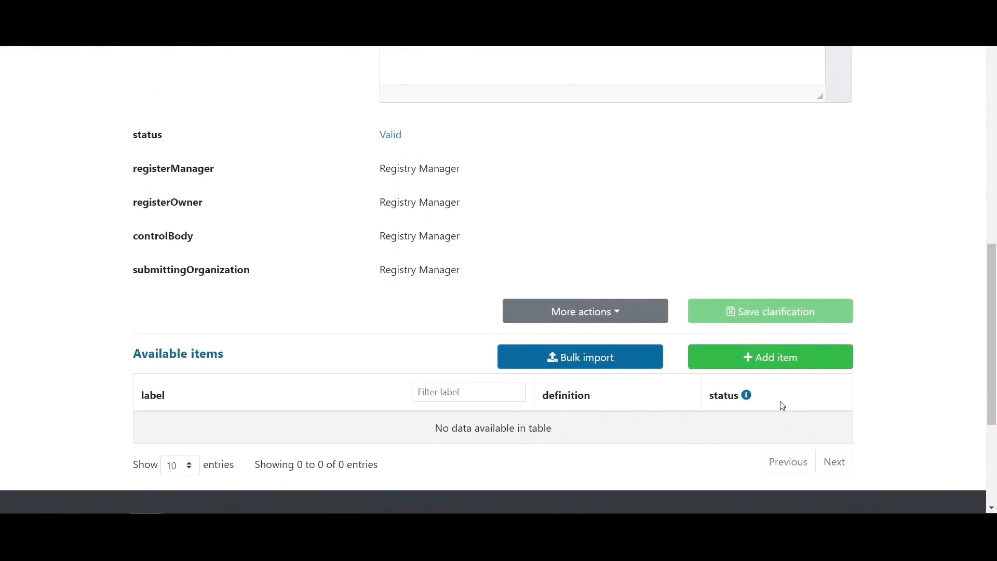
click(824, 366)
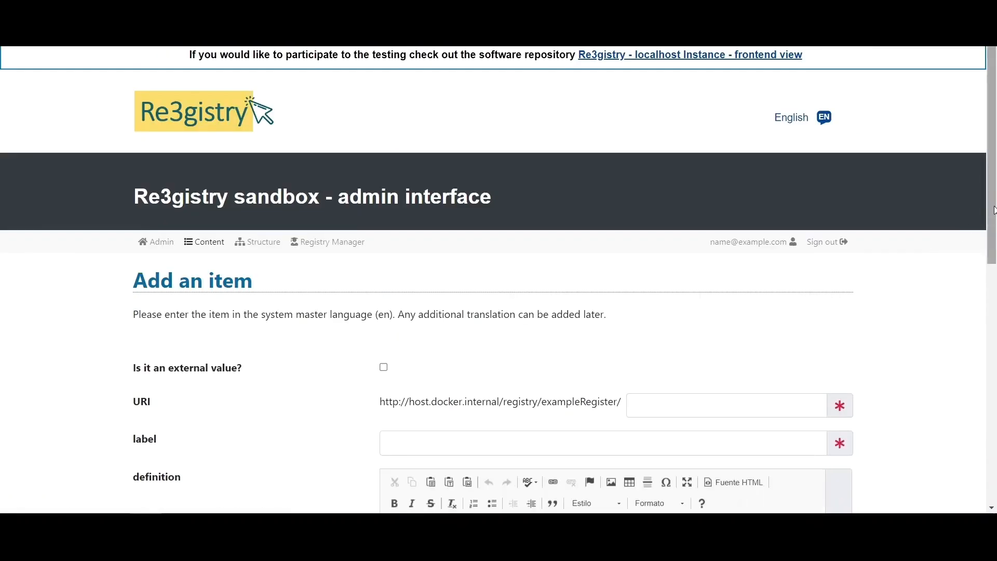
- Create item 'simplifiedworkflowitem' labelled 'Item created with simplified workflow' and save it
scroll(686, 188, down, 4)
click(685, 178)
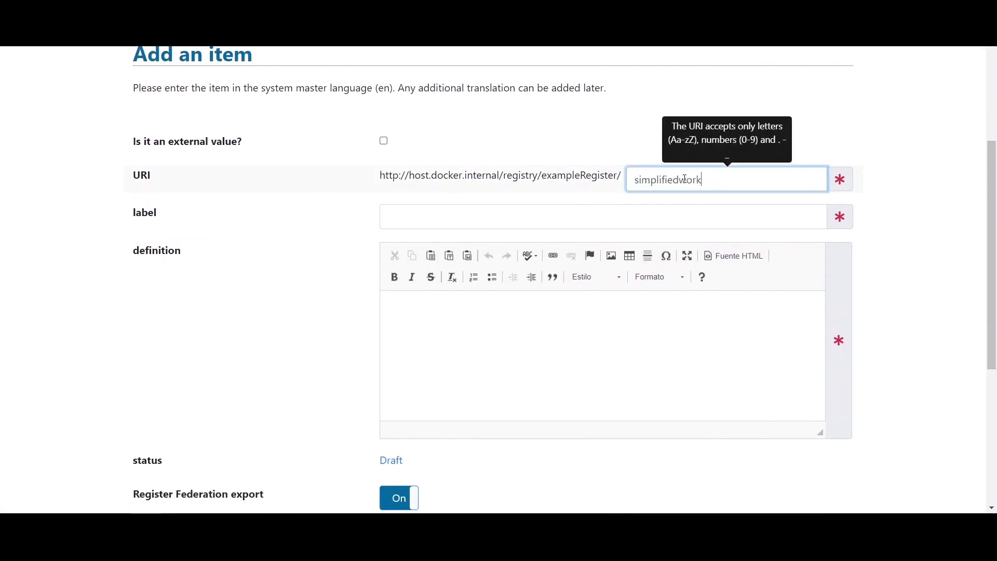
click(613, 220)
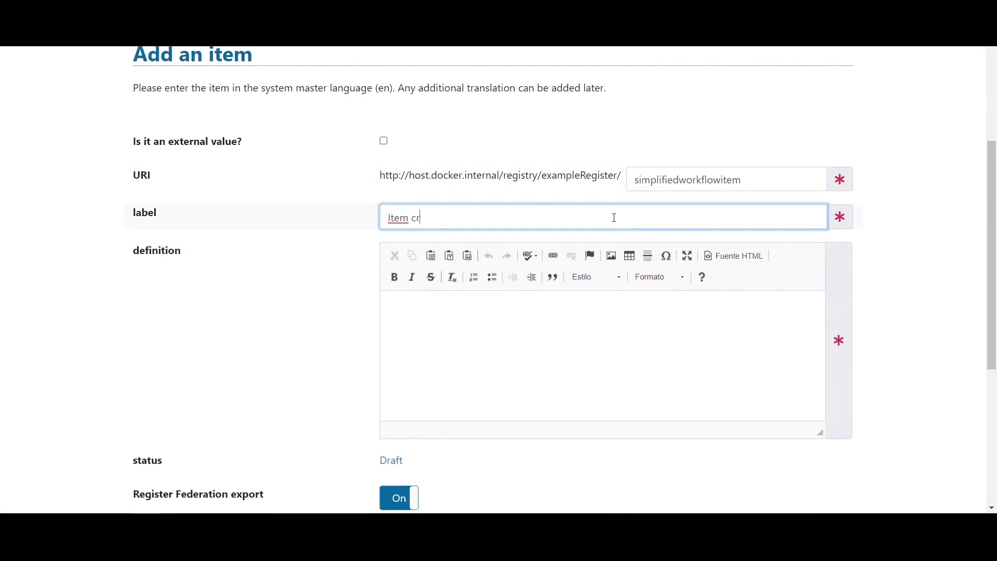
text(Item created with simplified workflow)
click(311, 278)
scroll(545, 396, down, 3)
click(768, 414)
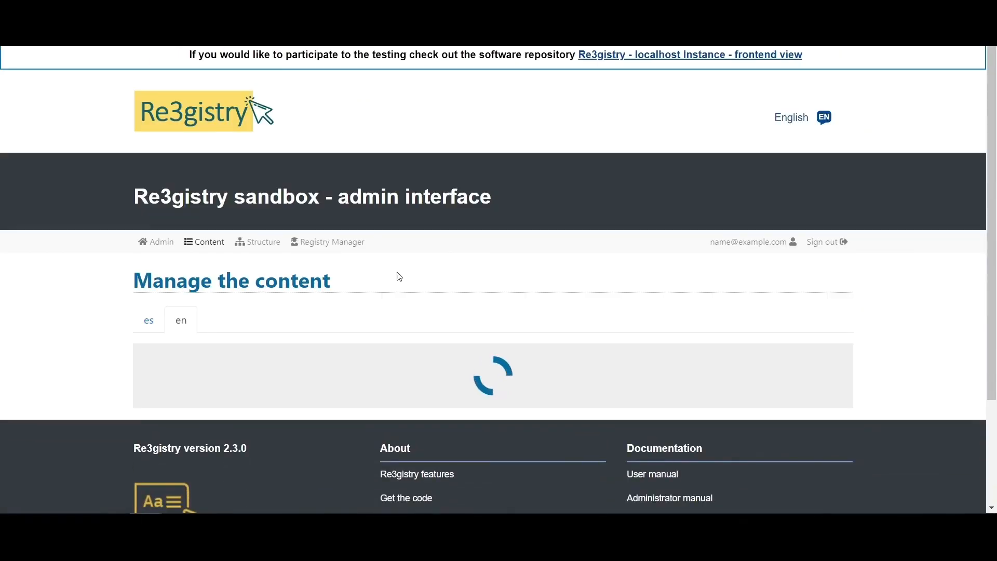
scroll(380, 276, down, 10)
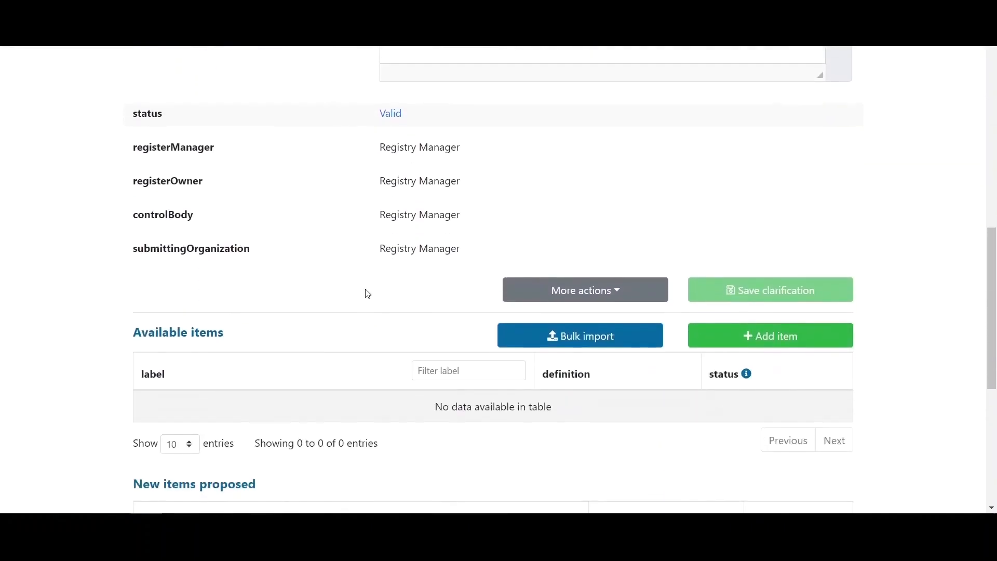
scroll(368, 294, down, 2)
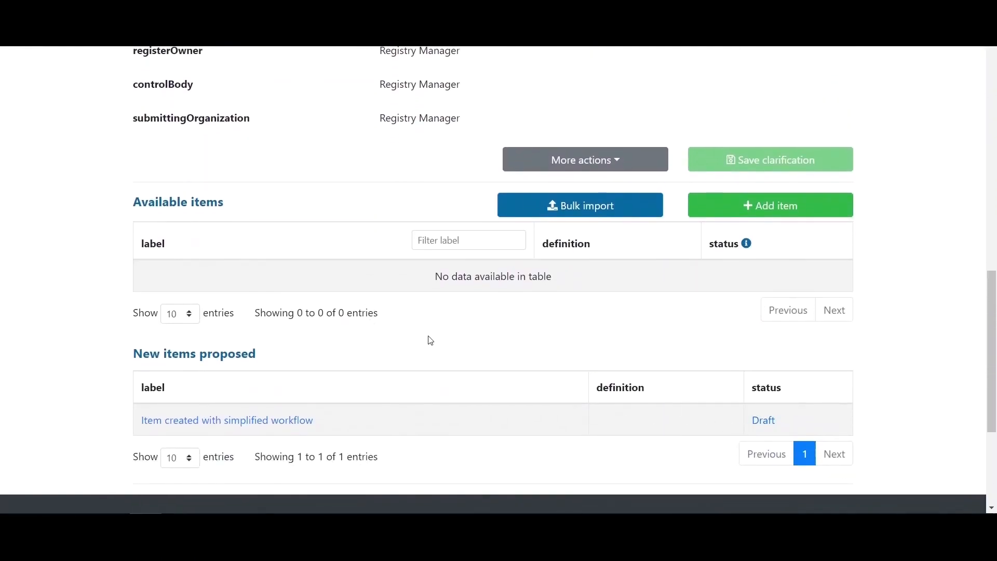
- Submit the pending Example Register action with a change log
scroll(342, 296, up, 15)
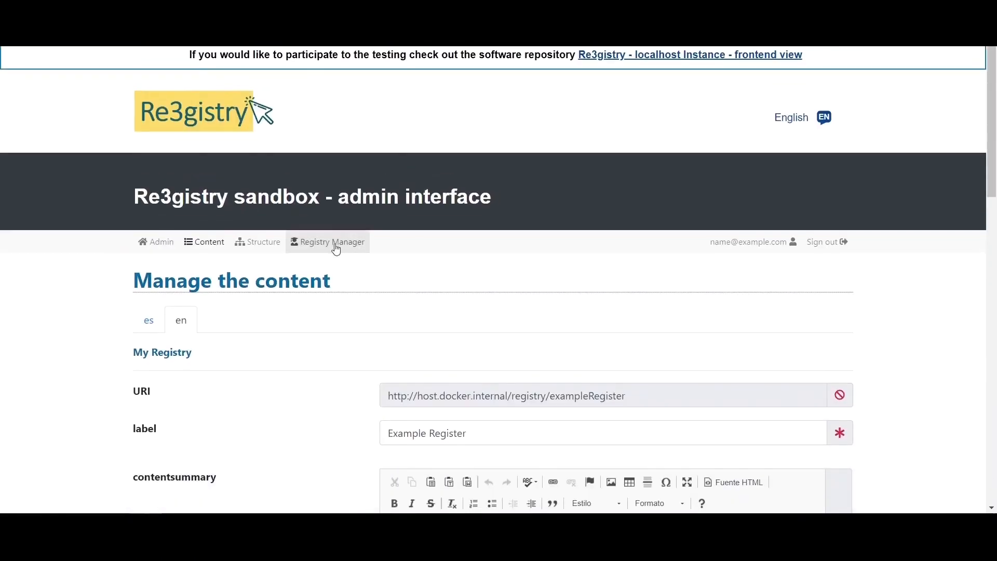
scroll(452, 351, down, 2)
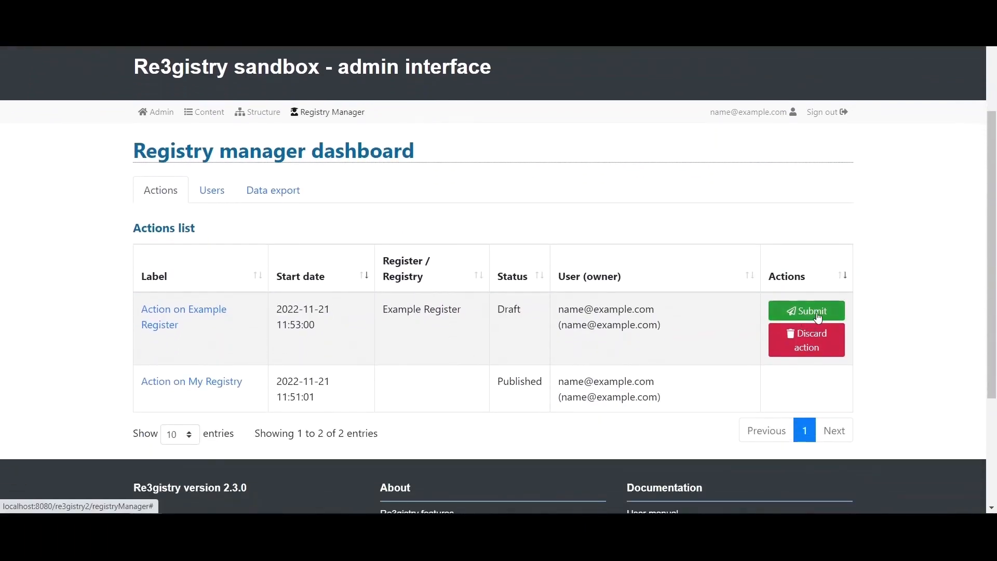
click(818, 317)
click(501, 293)
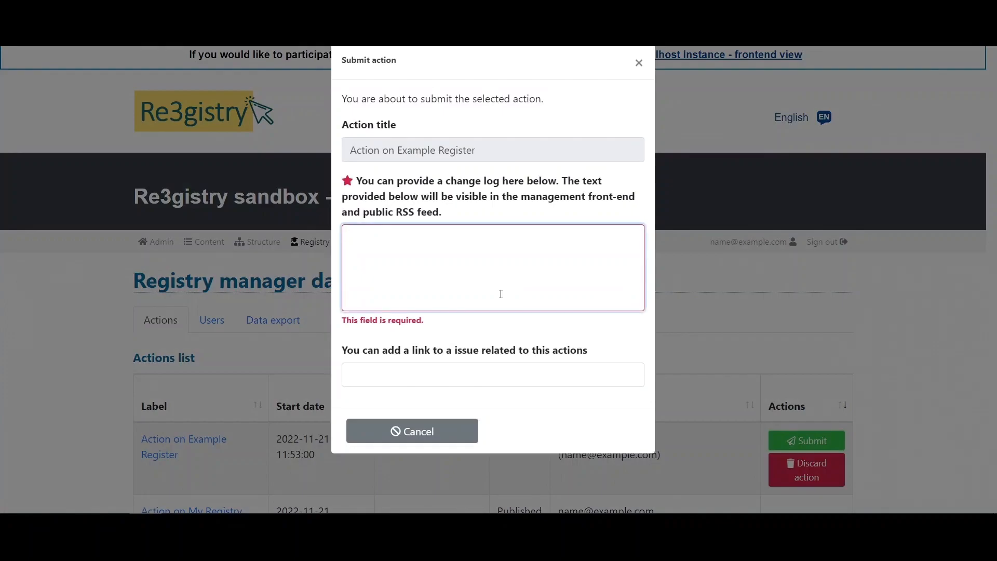
text(Log.)
click(589, 432)
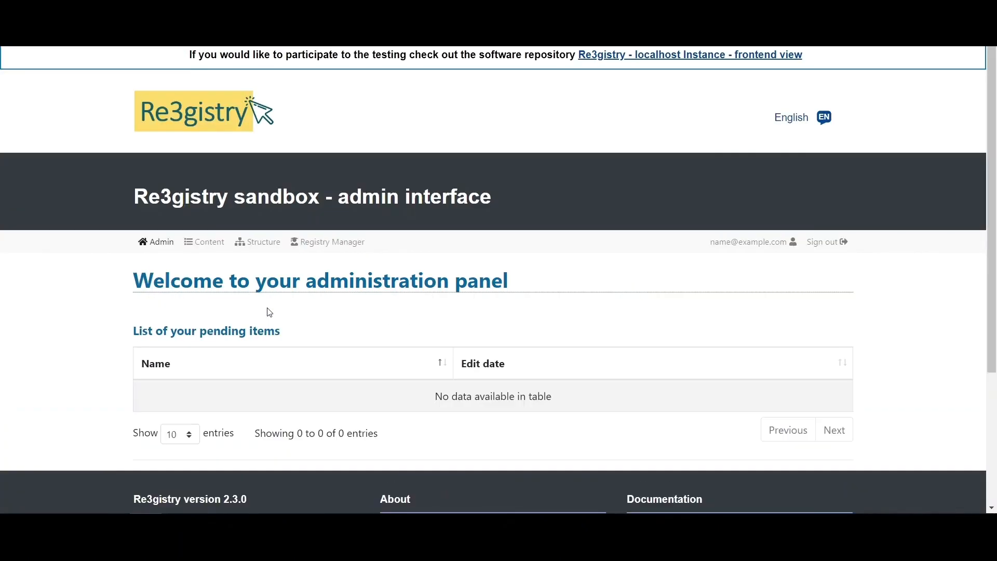
- Open Example Register to see the new item listed as Valid
click(201, 242)
scroll(107, 338, down, 8)
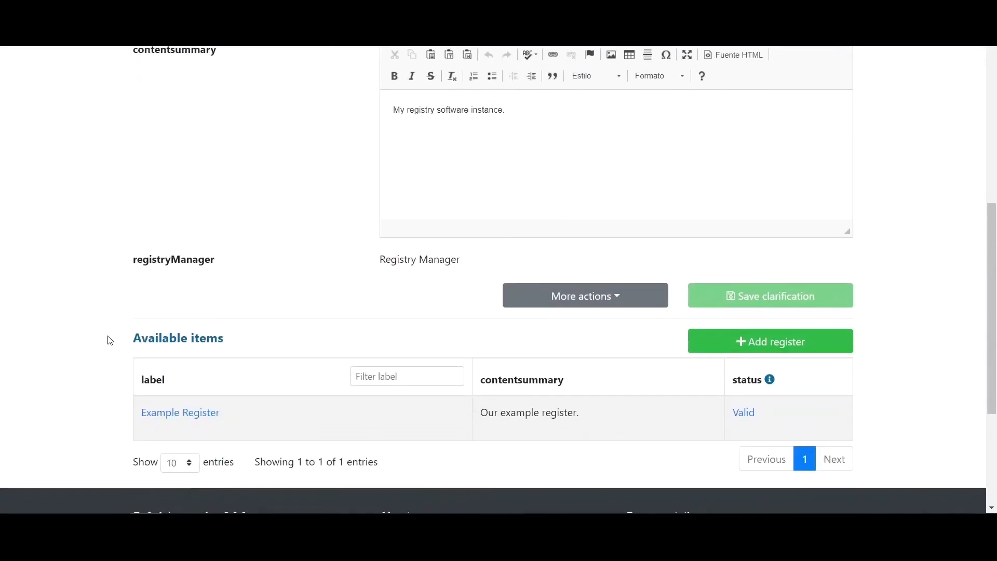
click(162, 417)
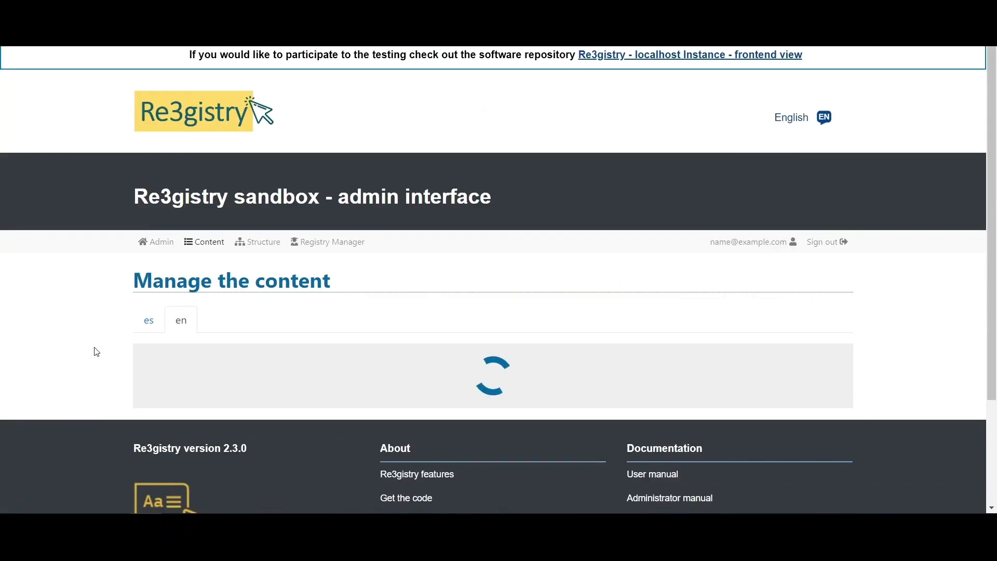
scroll(95, 333, down, 10)
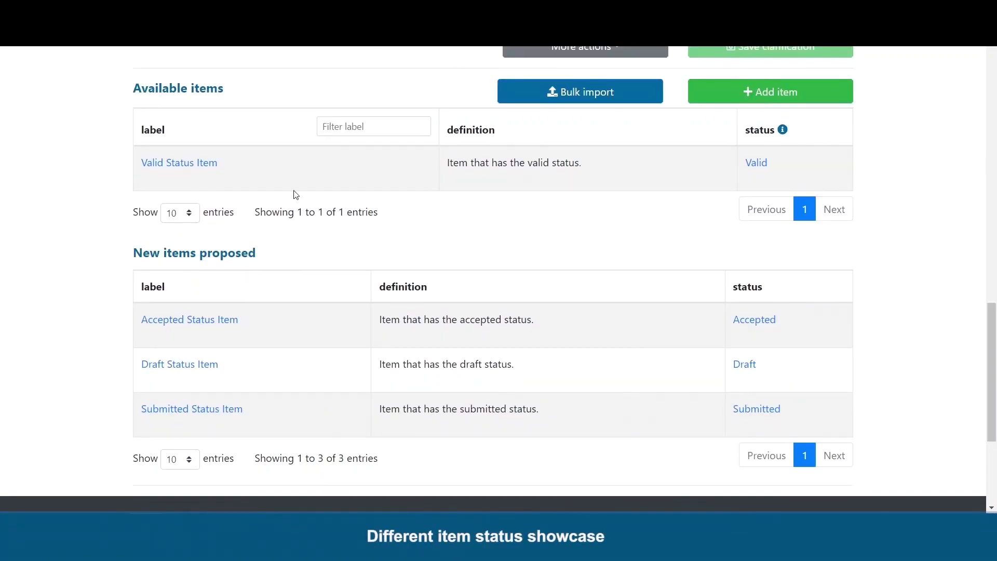
- Review the definitions of the Valid, Accepted, Draft and Submitted example items
drag(448, 163, 596, 172)
click(566, 215)
drag(380, 325, 549, 329)
click(530, 356)
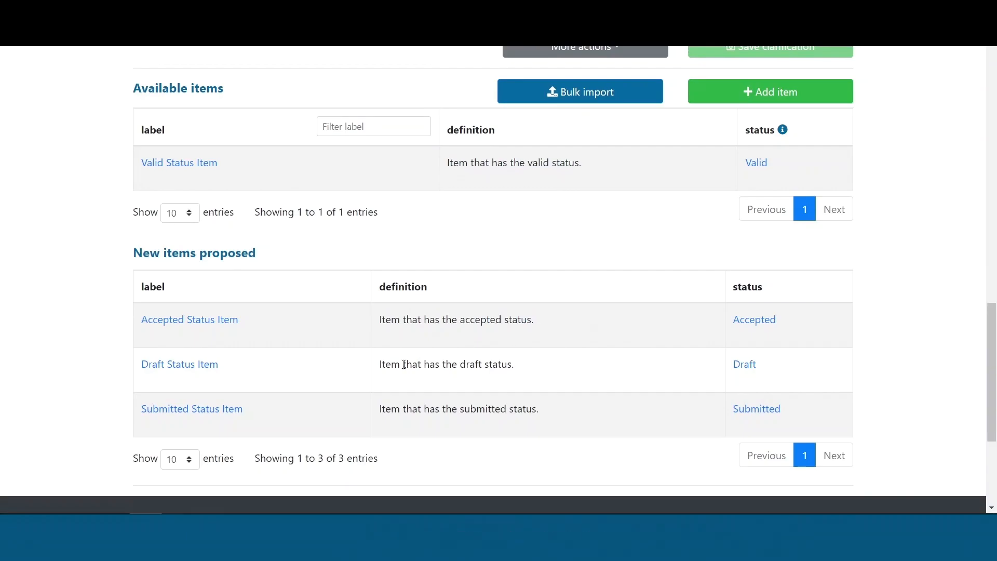
drag(381, 371, 516, 375)
click(485, 390)
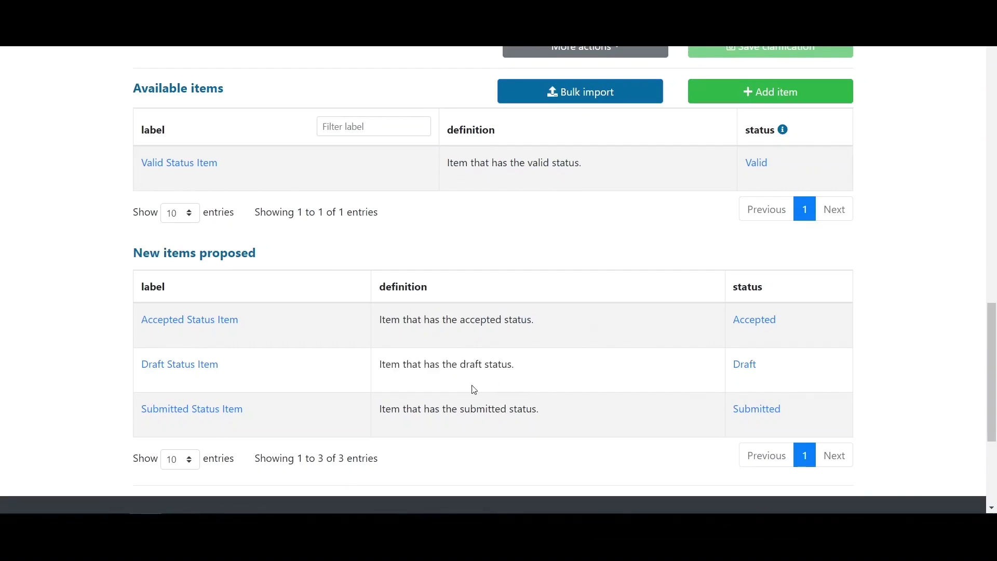
drag(381, 411, 561, 419)
click(387, 431)
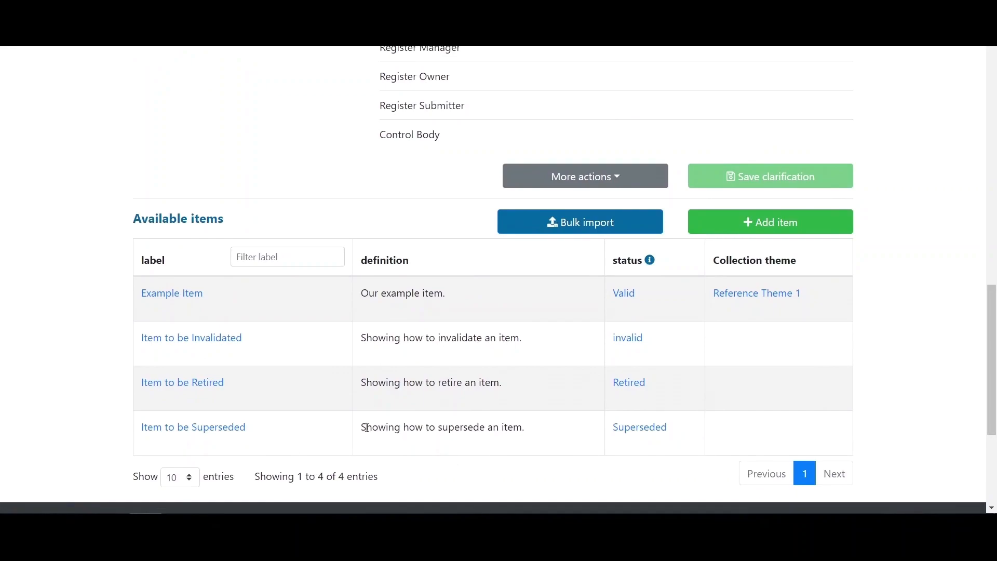
- Review the Superseded item and its status, then return to the registry content page
drag(367, 427, 541, 431)
click(543, 440)
drag(616, 432, 670, 424)
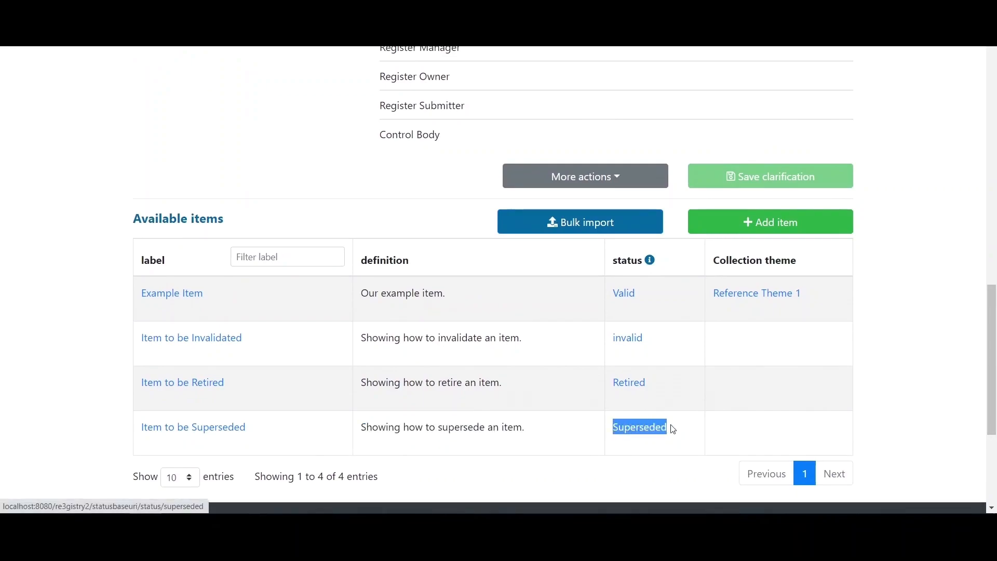
click(668, 456)
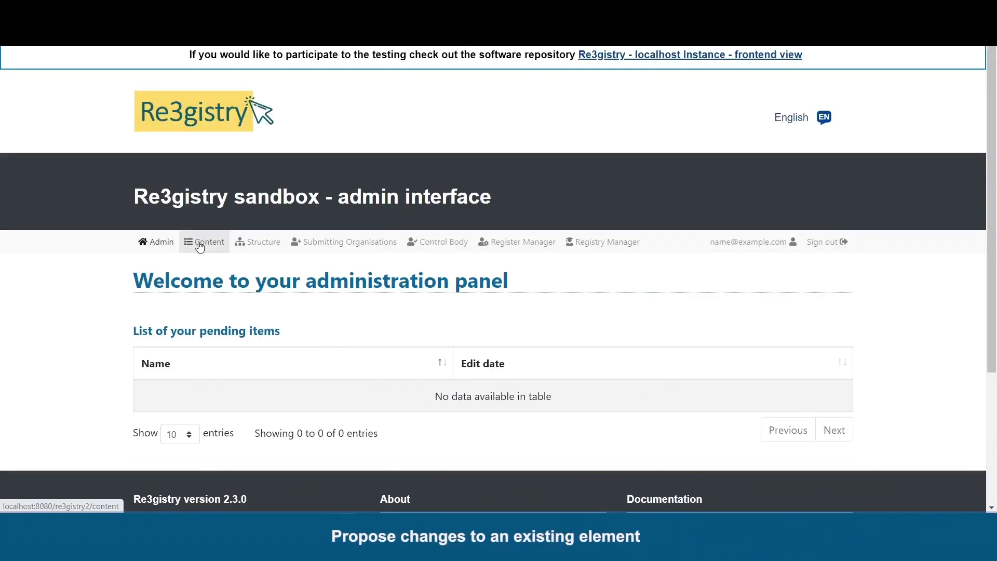
click(200, 242)
- Open 'Item that is going to be changed' in Example Register
scroll(950, 249, down, 7)
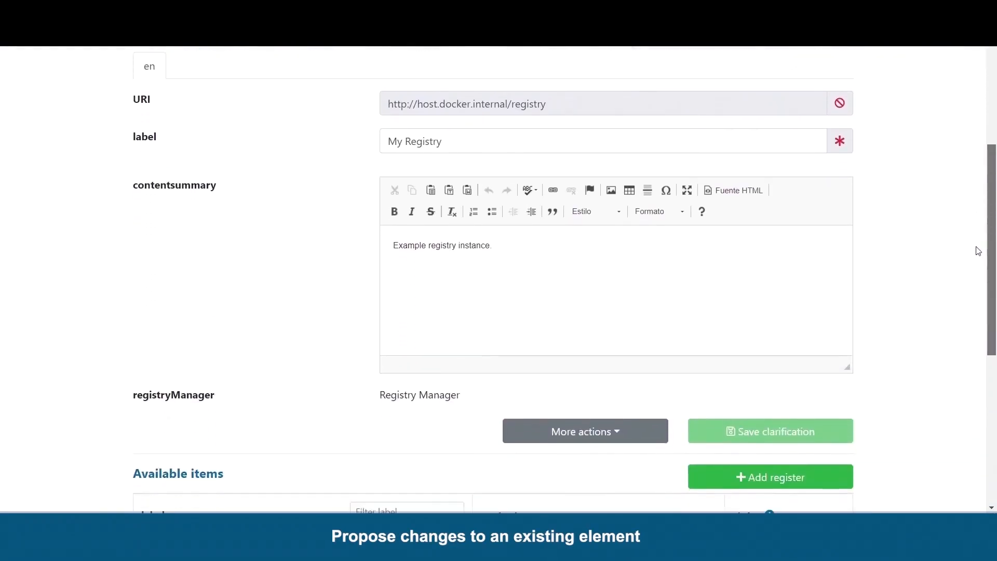
click(146, 418)
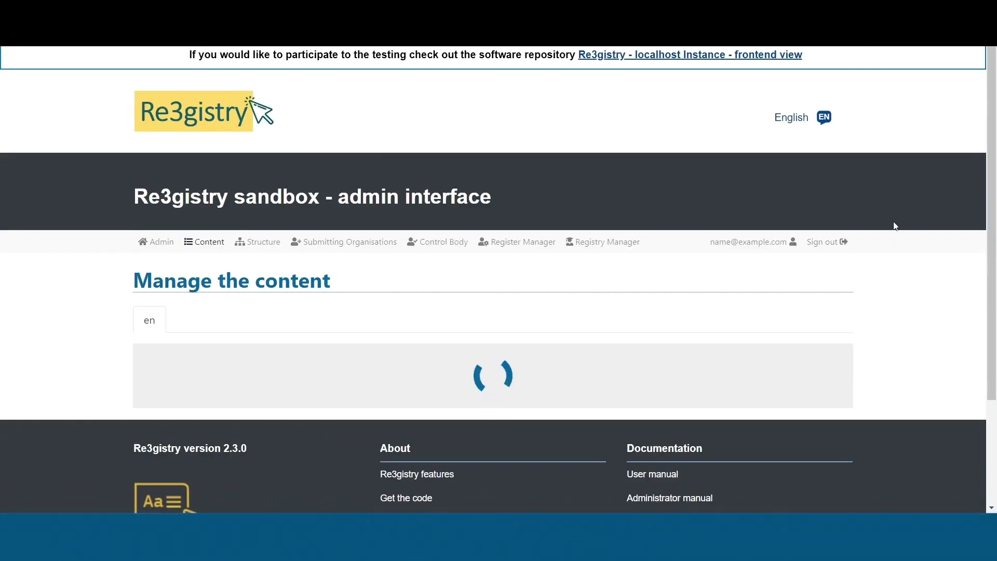
drag(993, 143, 937, 340)
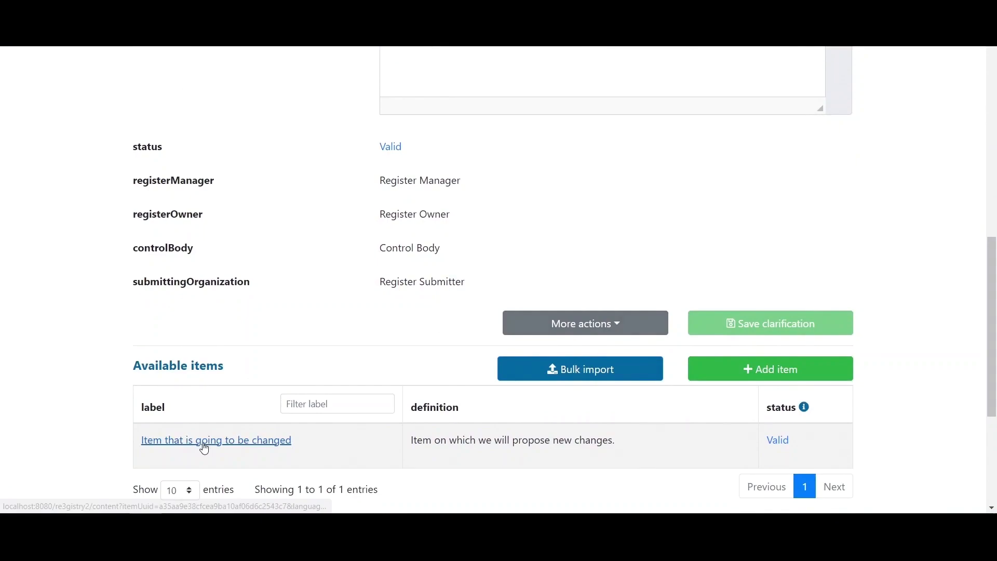
click(227, 447)
- Save the edited definition as a proposed change and scroll back to the top
drag(993, 151, 979, 266)
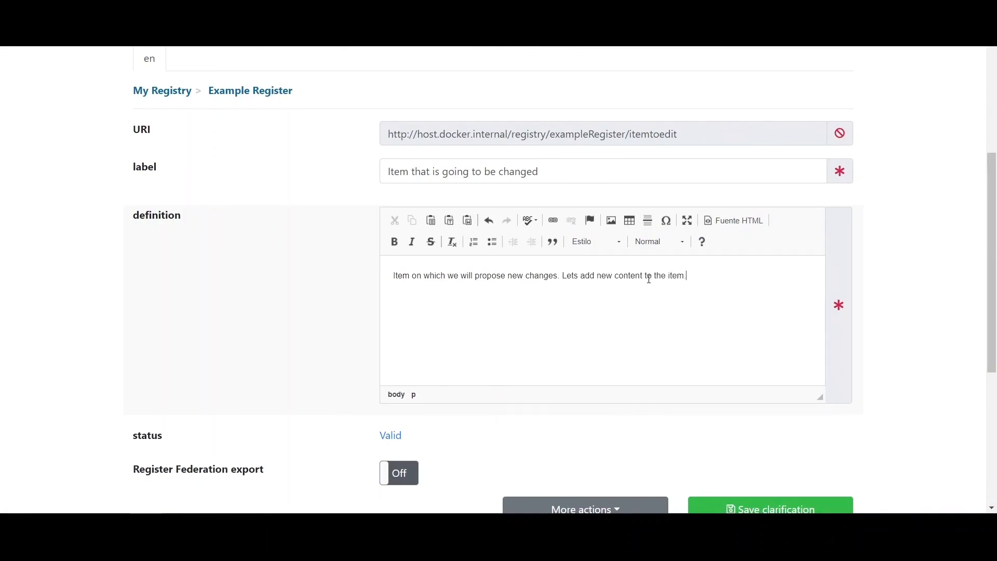
scroll(921, 340, down, 1)
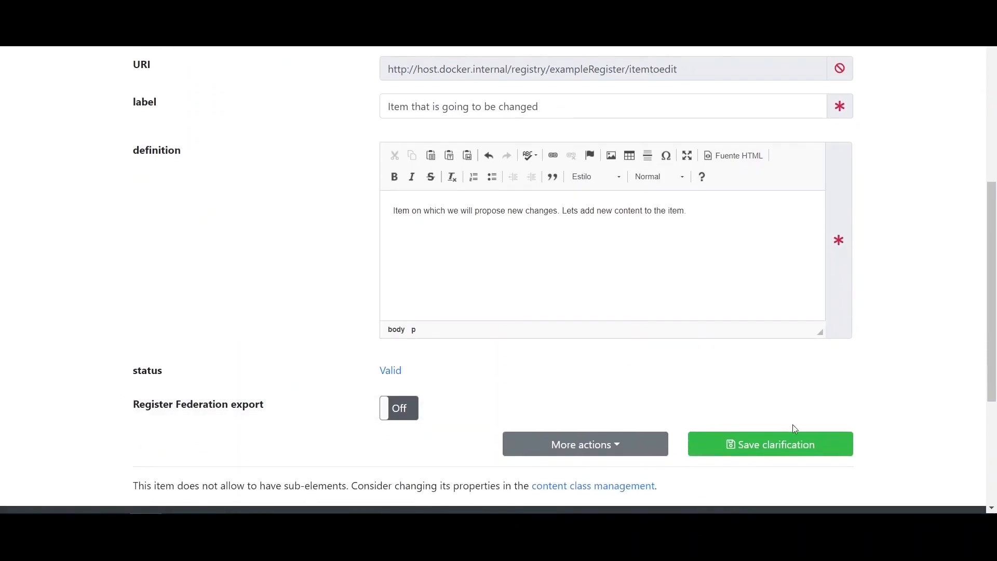
click(802, 445)
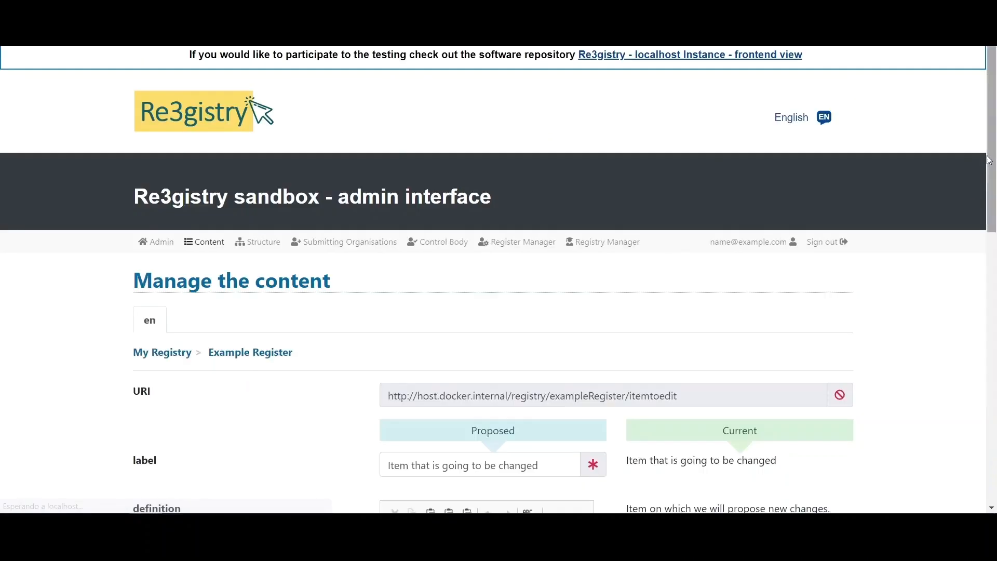
drag(990, 161, 992, 277)
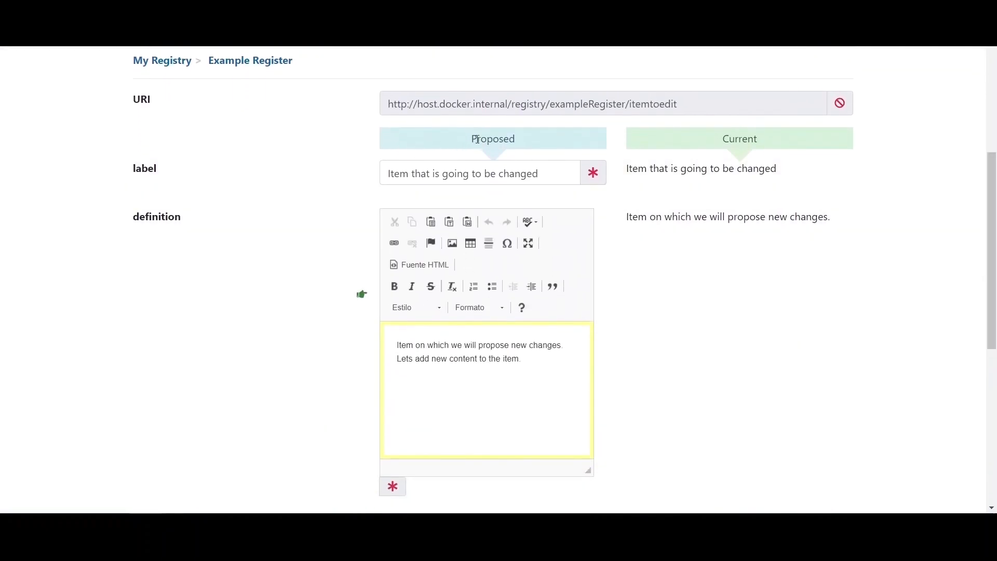
click(530, 139)
scroll(606, 213, up, 4)
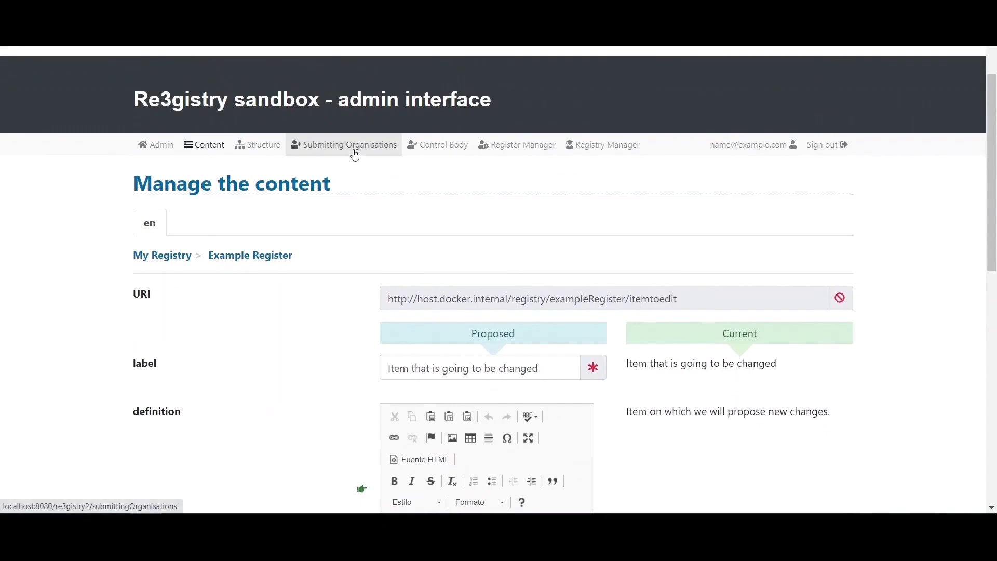
- Submit the draft action to the Control Body with change log 'Log.'
click(354, 154)
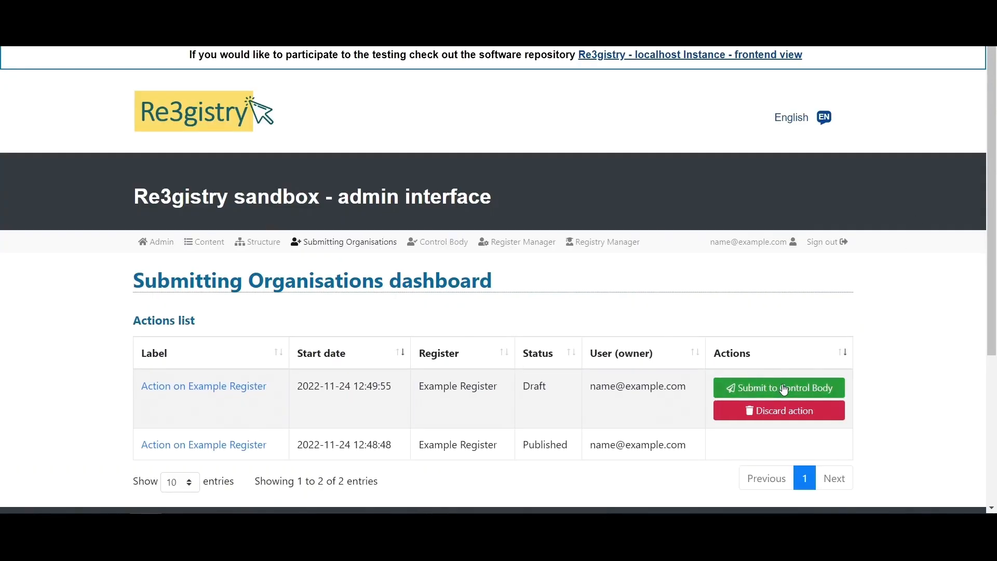
click(782, 388)
click(494, 260)
text(Log.)
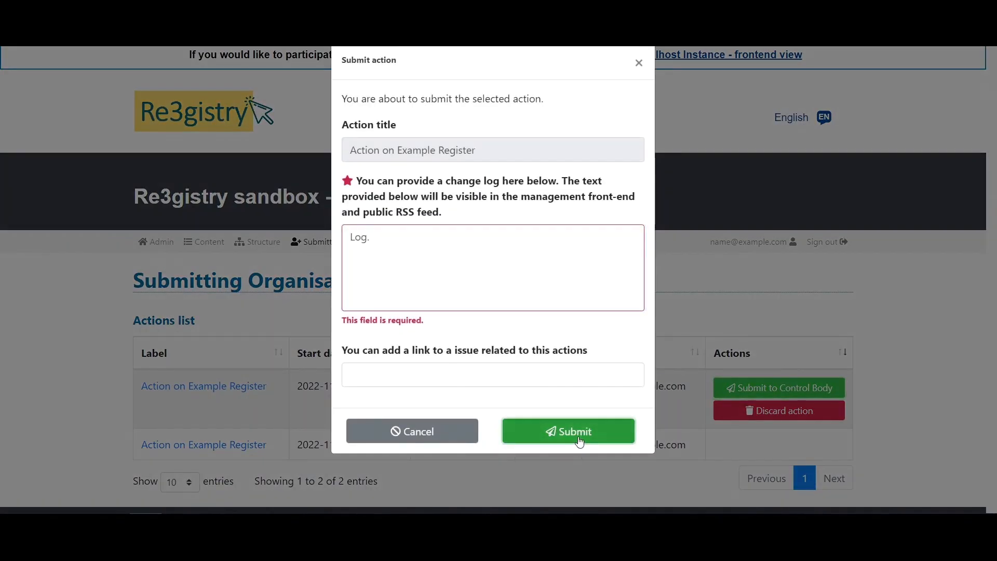
click(580, 442)
- Approve the submitted action as the Control Body
click(445, 243)
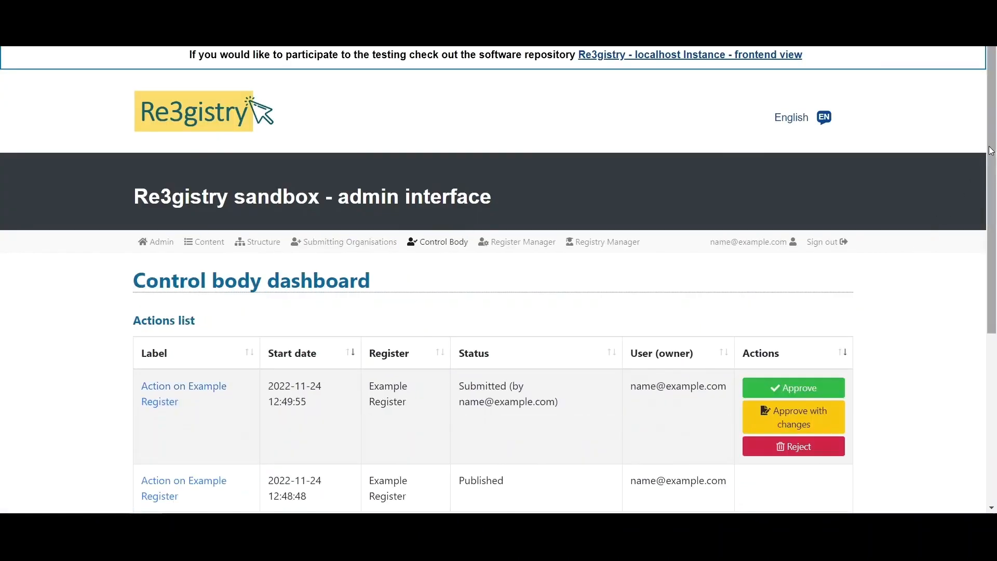
scroll(820, 270, down, 2)
click(810, 288)
click(660, 303)
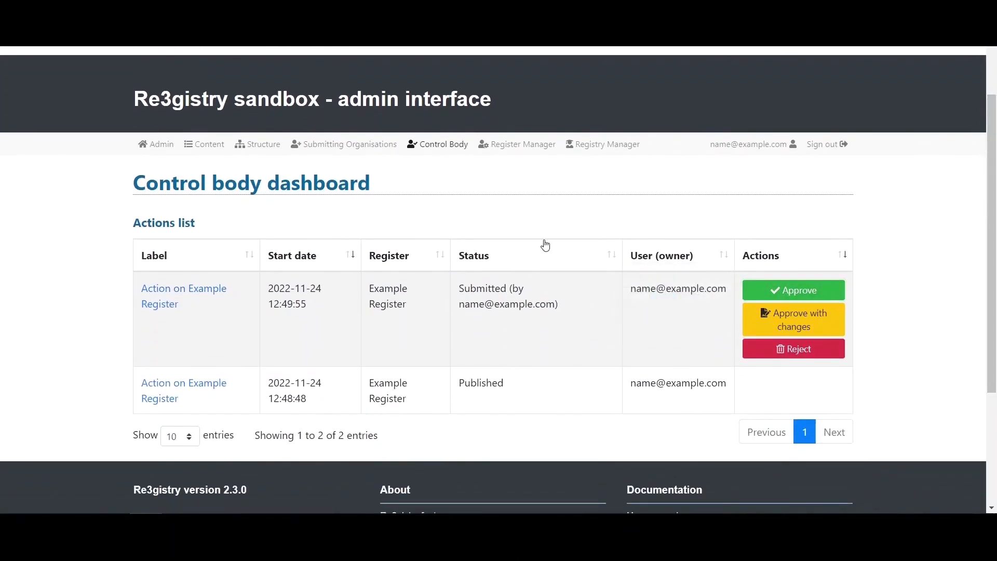
- Publish the accepted action as Register Manager and return to content management
click(512, 243)
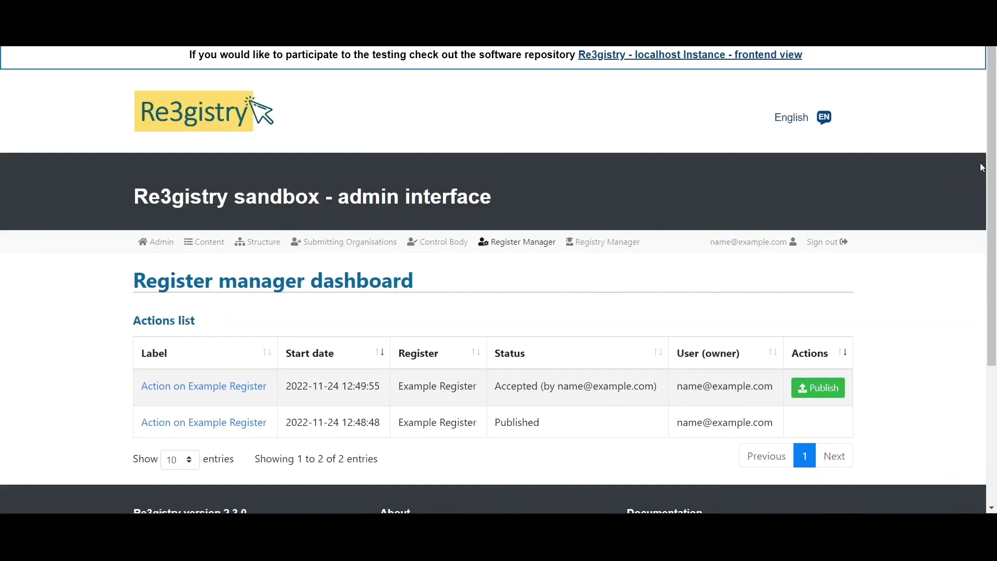
scroll(883, 234, down, 1)
click(817, 340)
click(704, 352)
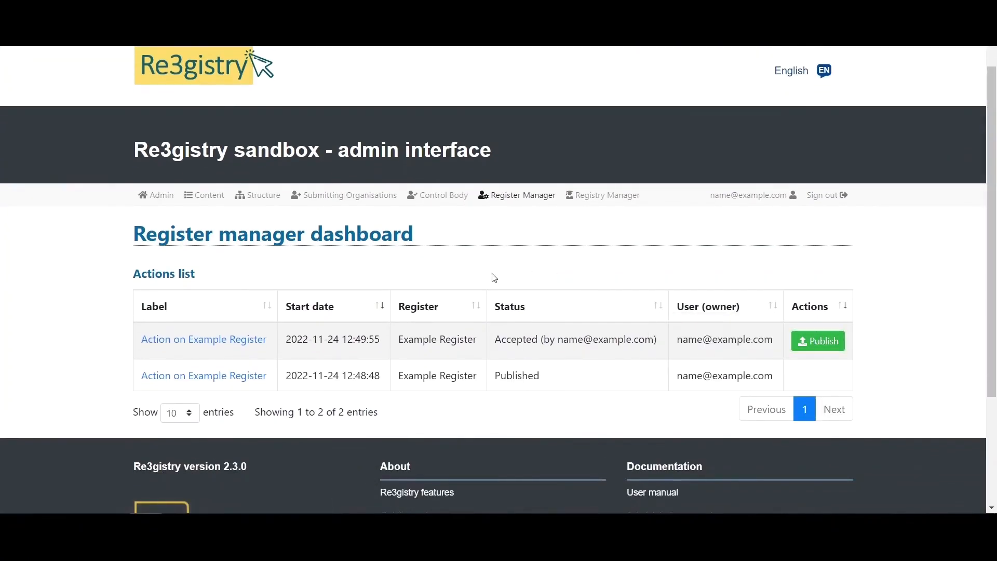
scroll(338, 212, down, 2)
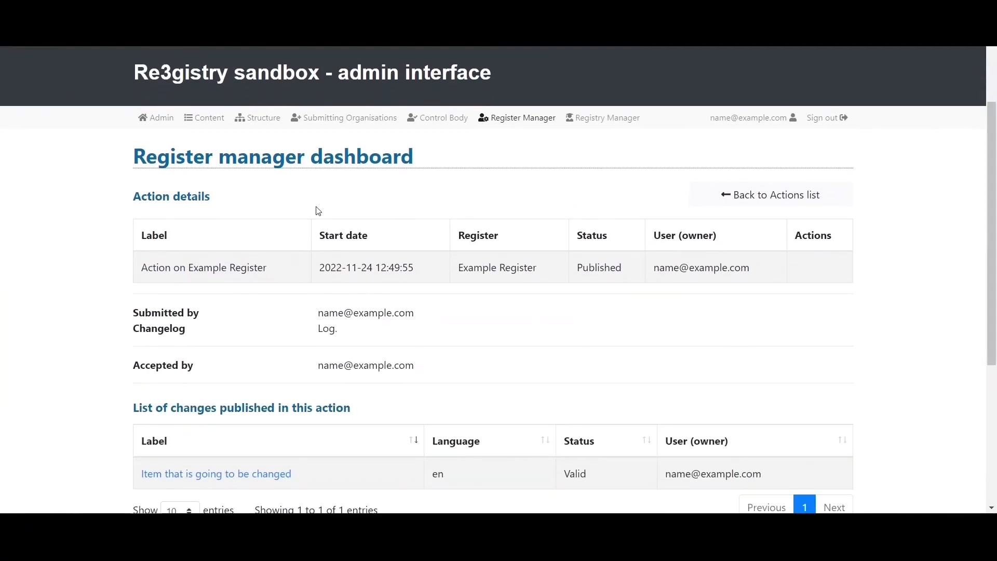
click(204, 117)
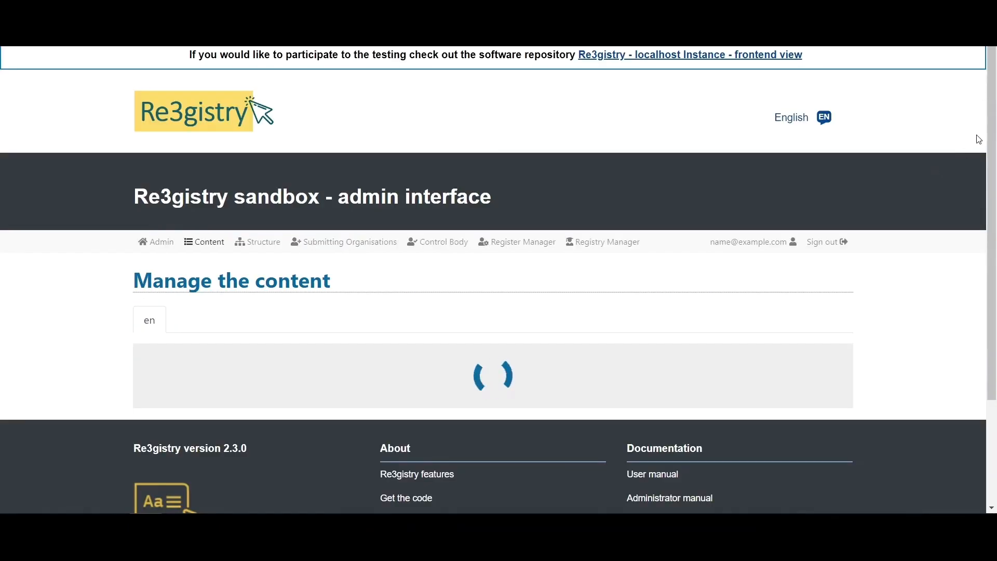
- Open Example Register and check the changed item's newly added definition text
scroll(967, 287, down, 6)
scroll(967, 287, down, 1)
click(172, 415)
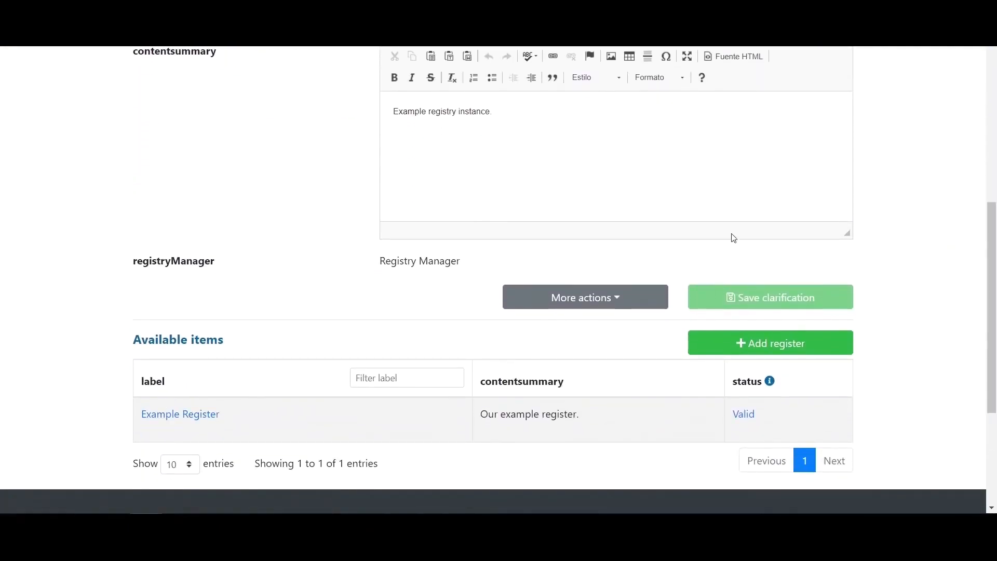
scroll(992, 182, down, 1)
drag(993, 182, 958, 374)
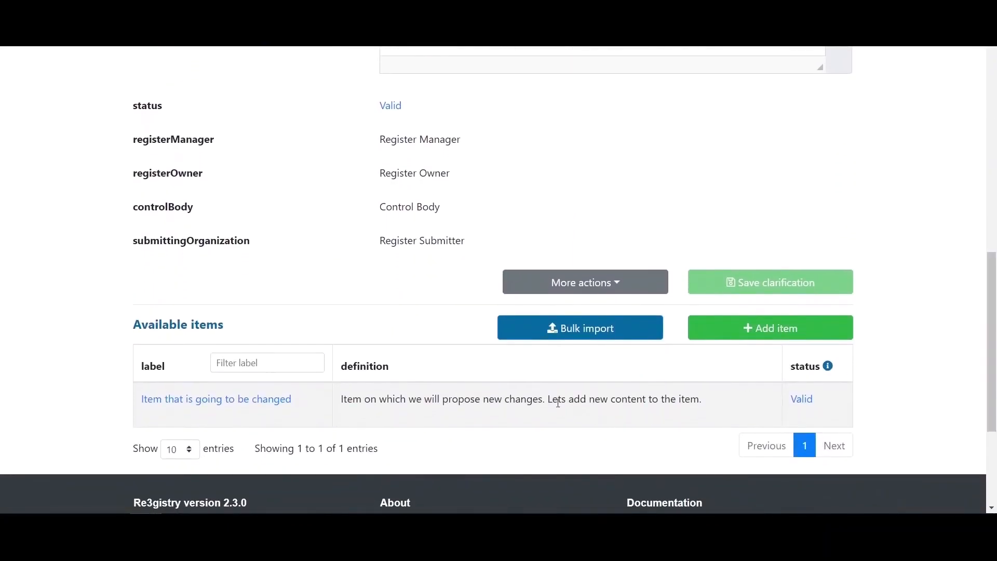
drag(558, 403, 687, 405)
click(579, 419)
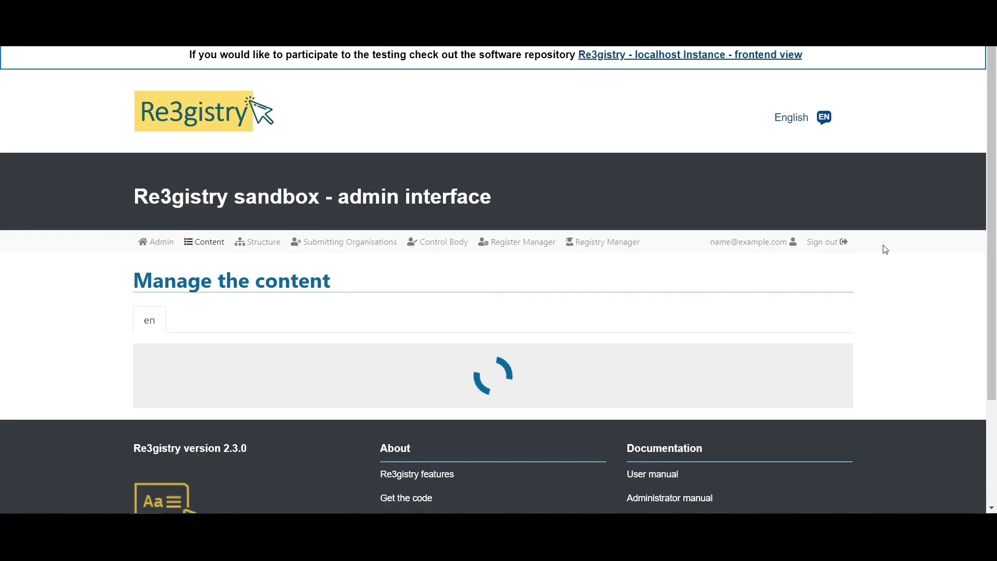
drag(987, 179, 985, 290)
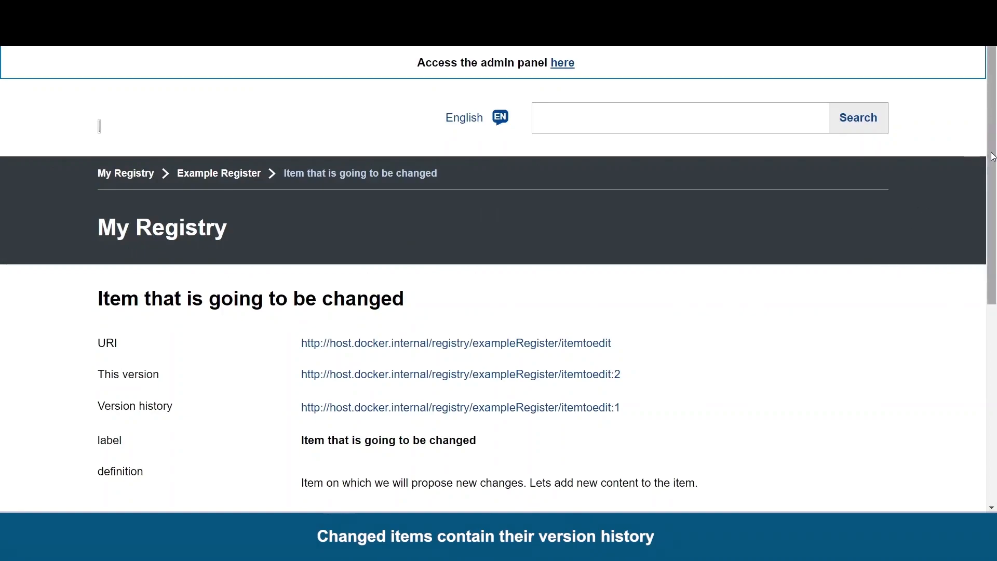
drag(993, 156, 992, 249)
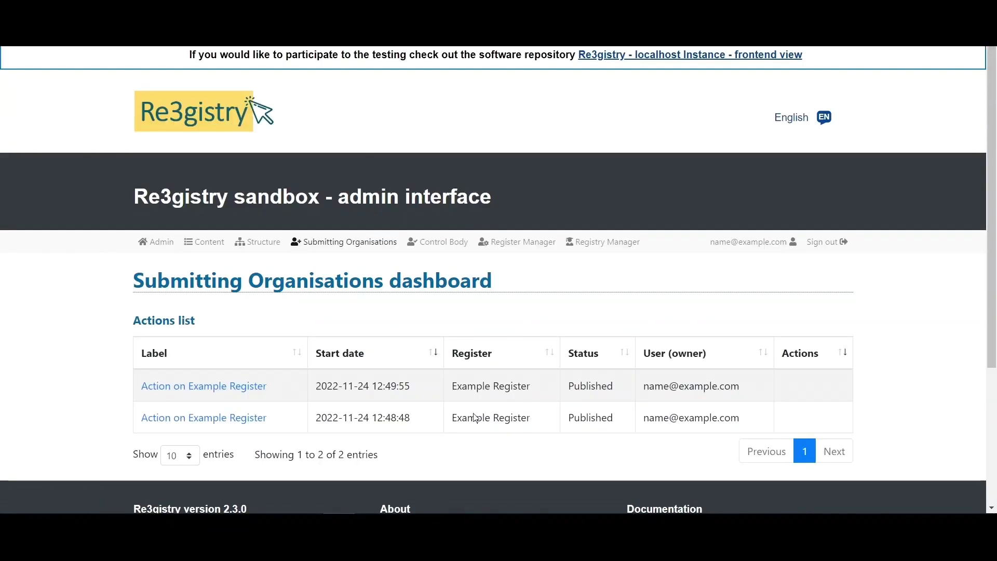
- Open the 12:49:55 Example Register action's details and review its published item change
click(200, 385)
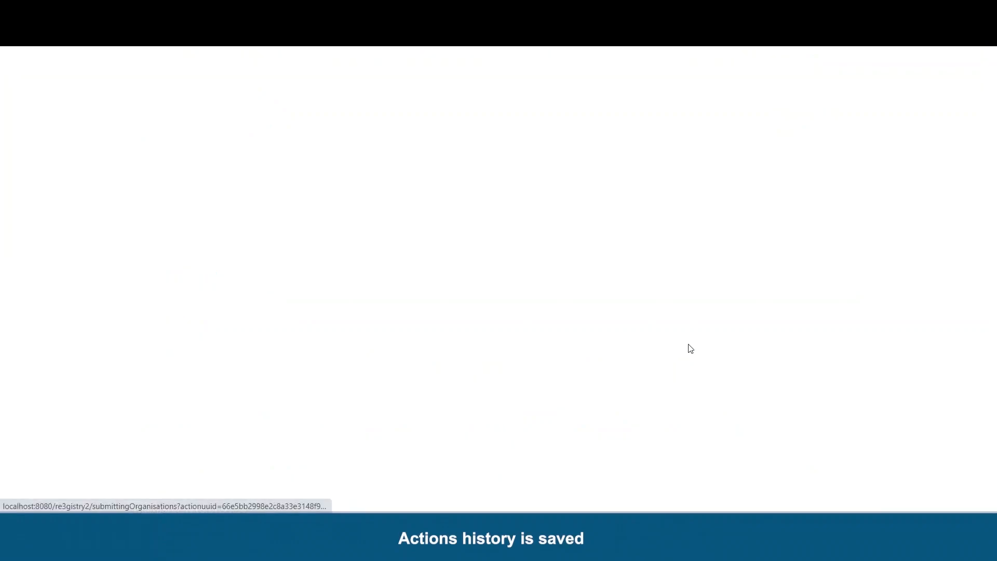
drag(991, 182, 987, 267)
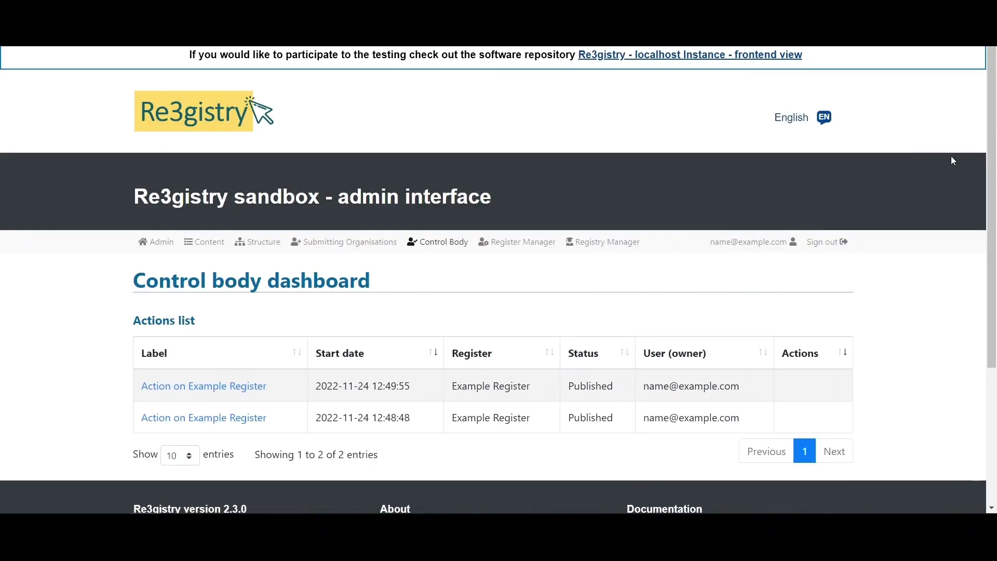
drag(990, 138, 988, 173)
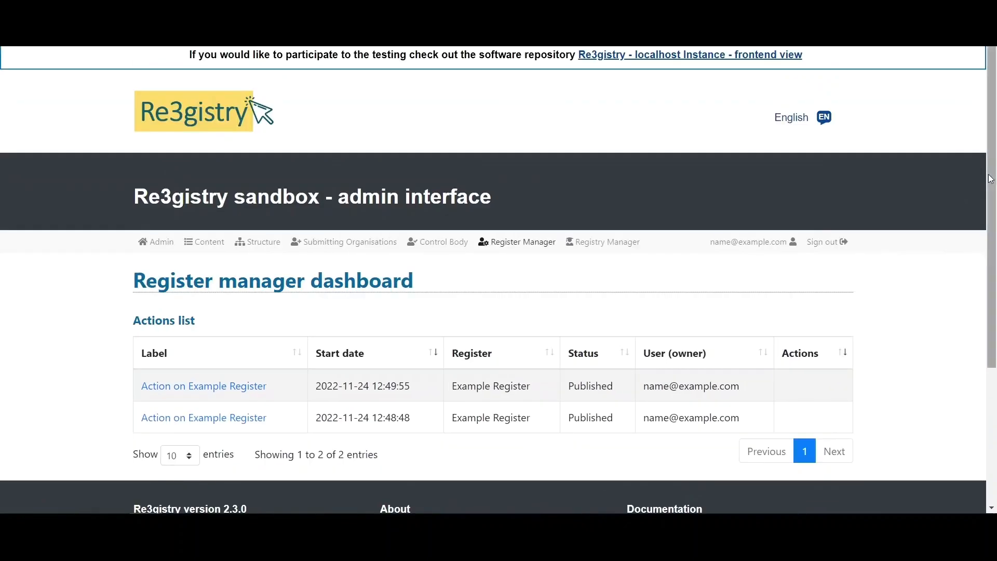
drag(991, 178, 992, 196)
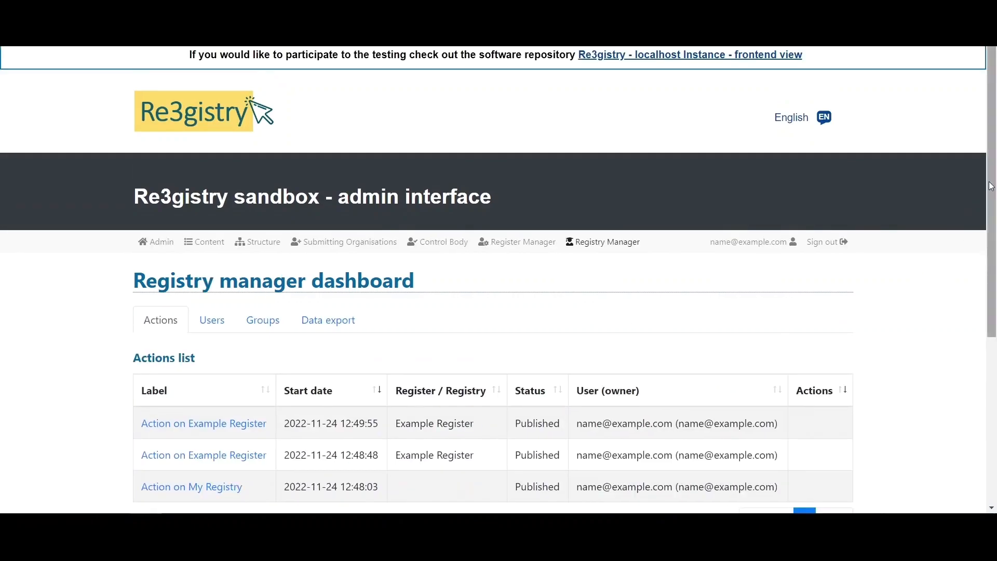
drag(991, 189, 991, 250)
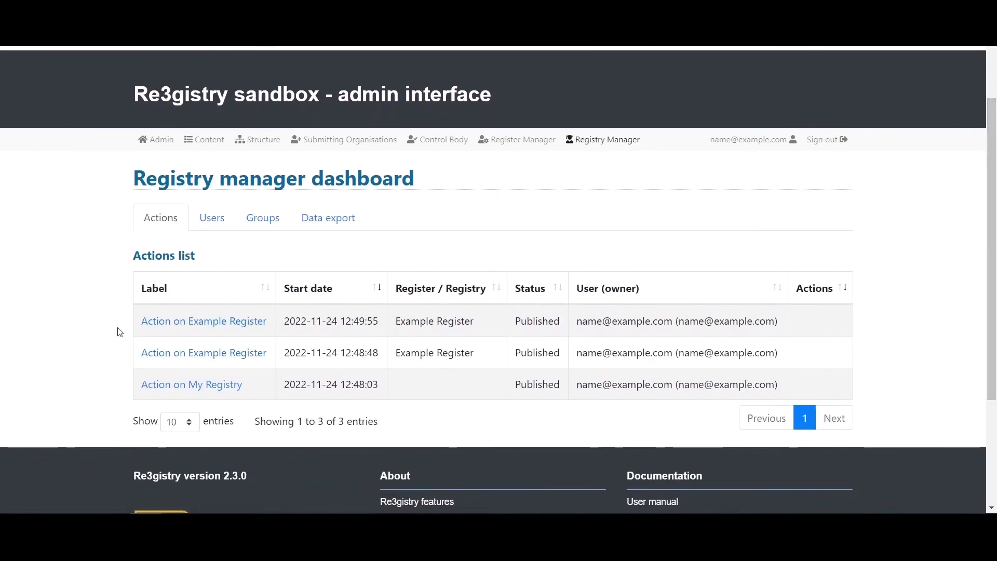
click(172, 325)
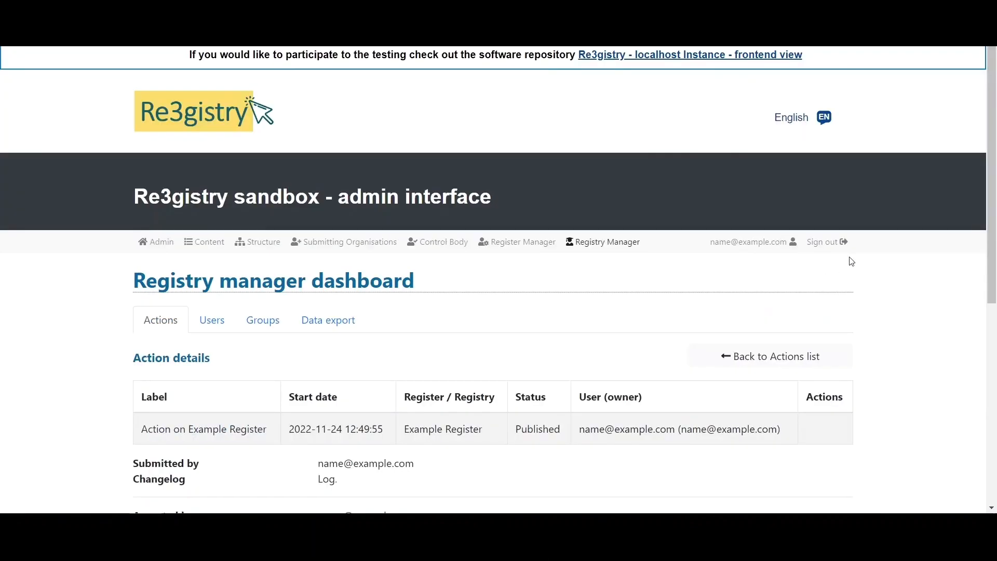
drag(990, 211, 981, 321)
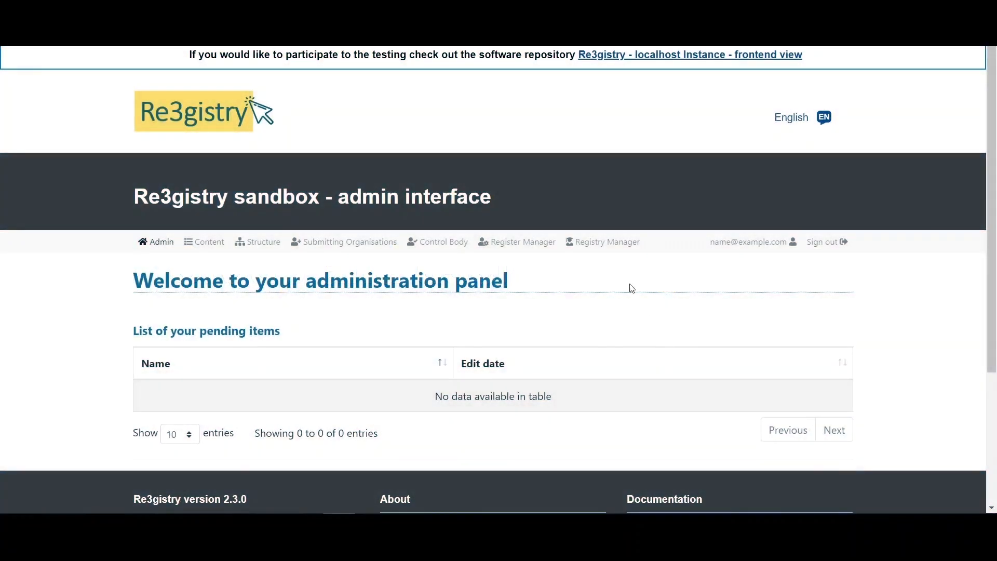
- Open the Registry Manager dashboard and scroll through its list of registry users
click(599, 242)
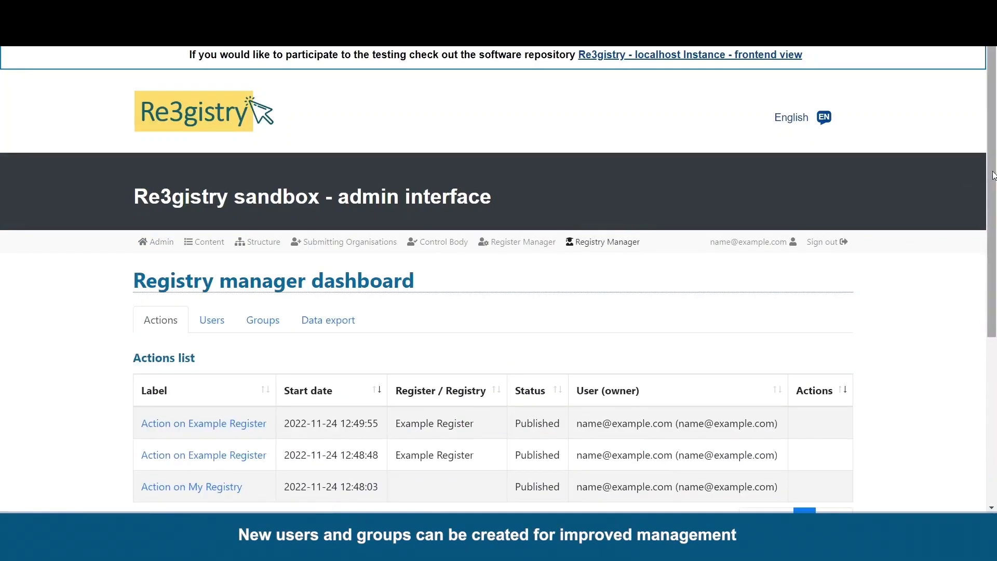
scroll(876, 224, down, 1)
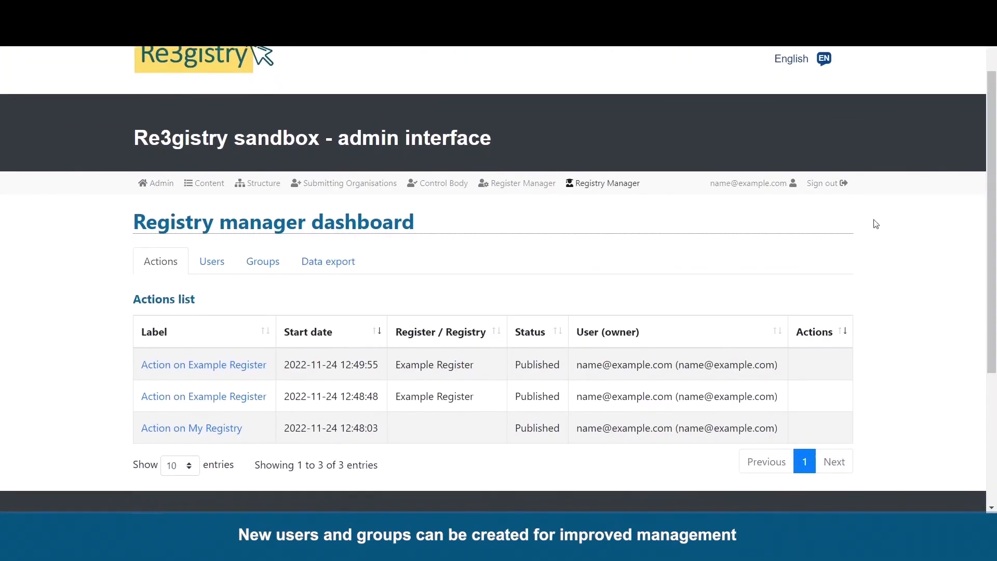
click(217, 274)
scroll(986, 187, down, 1)
scroll(991, 191, down, 1)
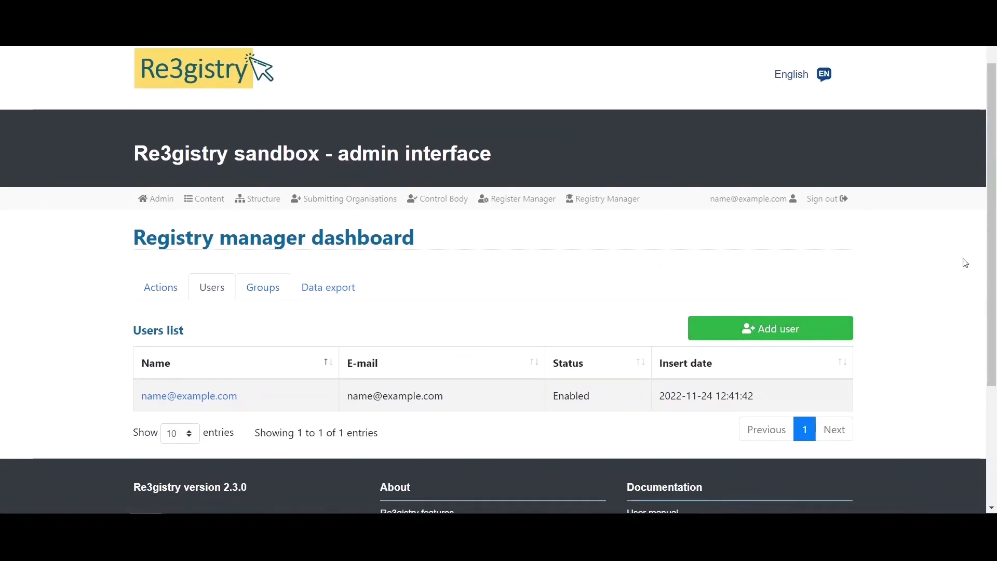
scroll(981, 315, down, 3)
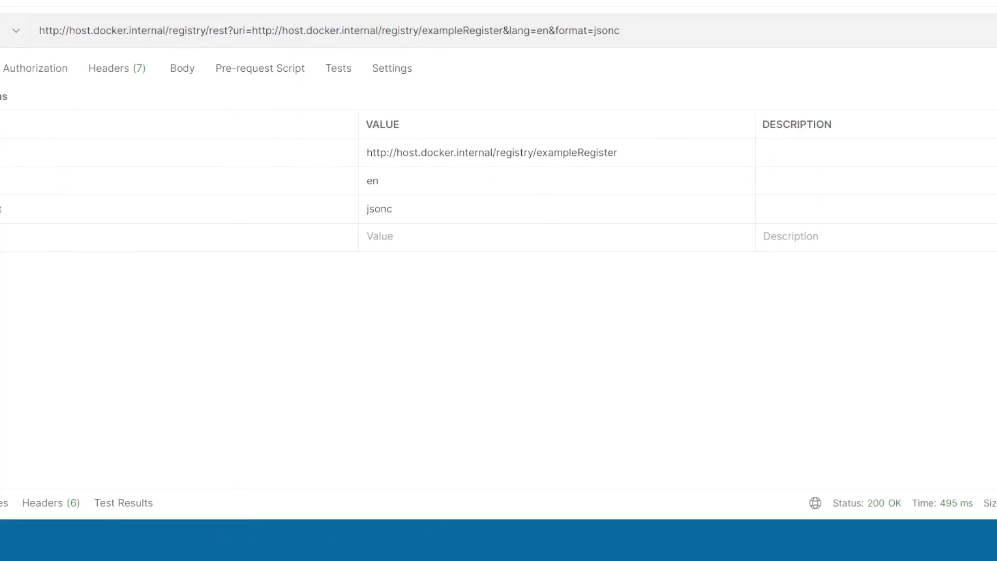
- Resend the exampleRegister jsonc request and scroll through the enlarged JSON response body
click(996, 30)
drag(483, 487, 481, 45)
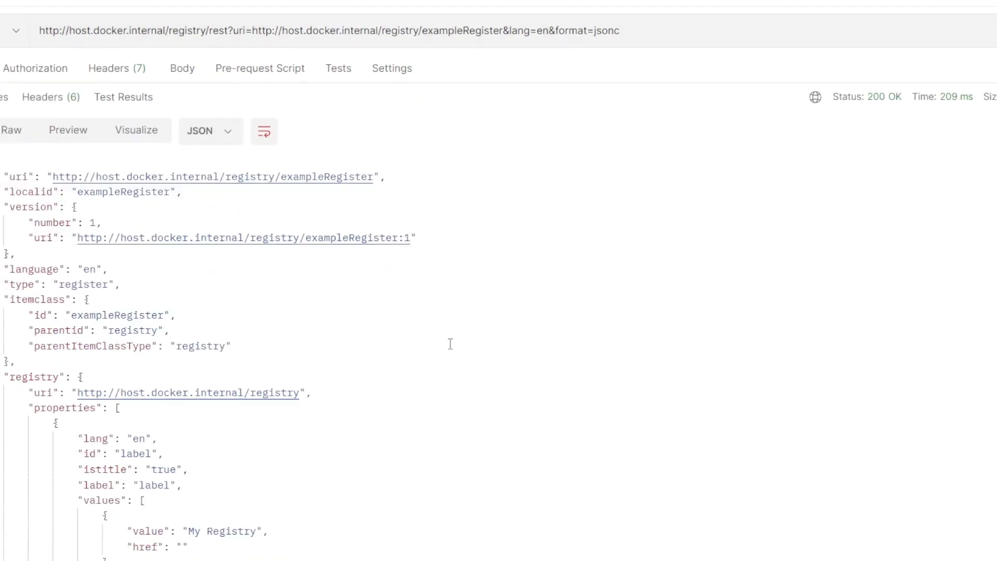
scroll(451, 343, down, 10)
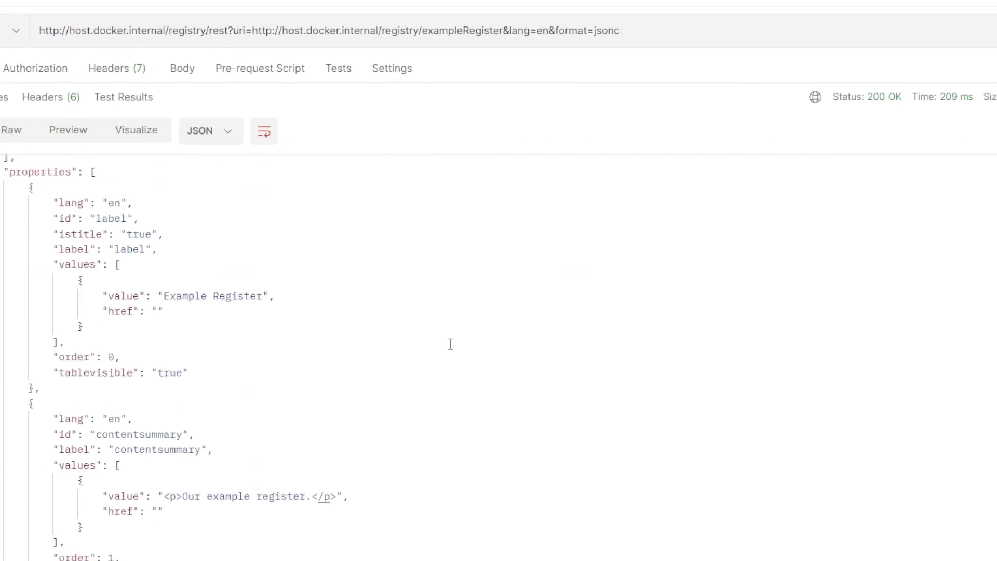
scroll(450, 343, down, 1)
scroll(450, 344, down, 11)
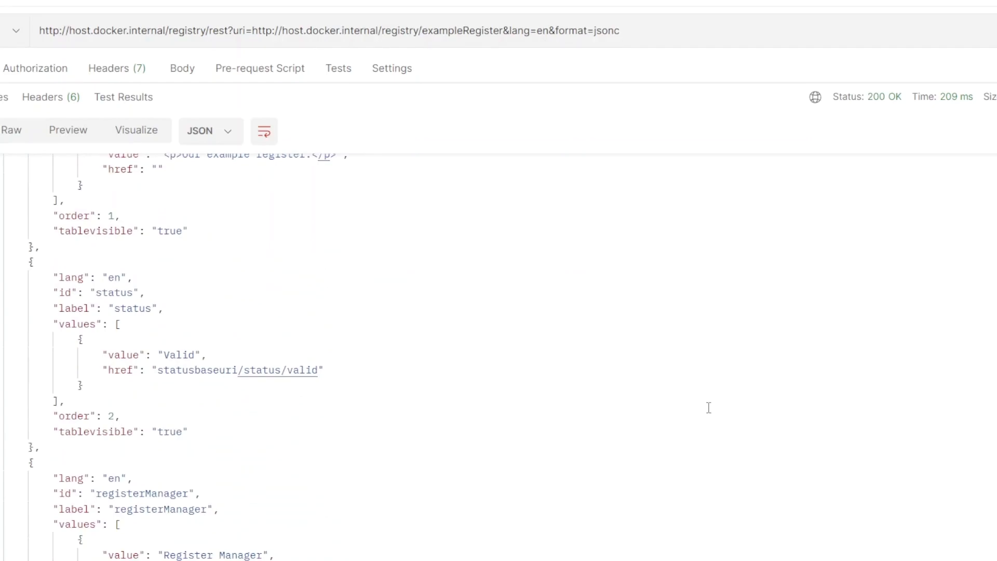
scroll(708, 408, down, 5)
scroll(708, 408, up, 13)
scroll(708, 407, up, 13)
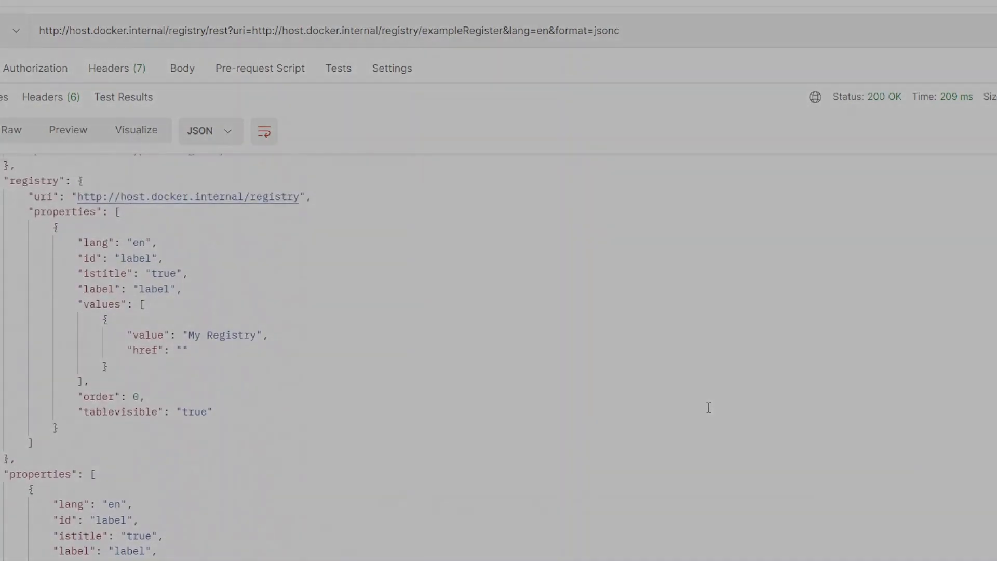